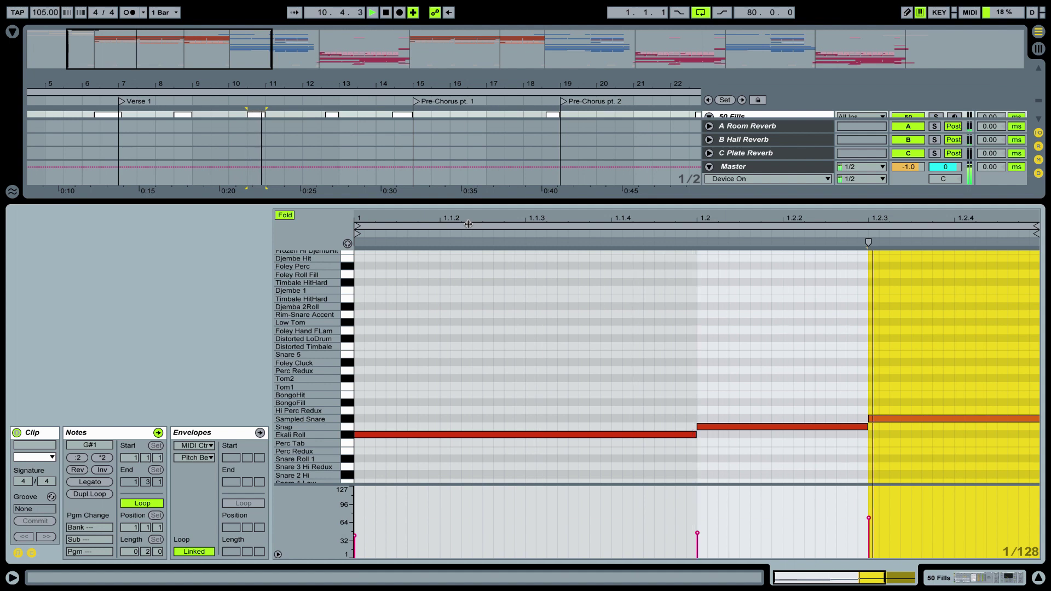
- Inspect the MIDI notes of the Fills clips at bars 12 and 14, ahead of Pre-Chorus pt. 1
key(shift+Tab)
drag(377, 86, 376, 101)
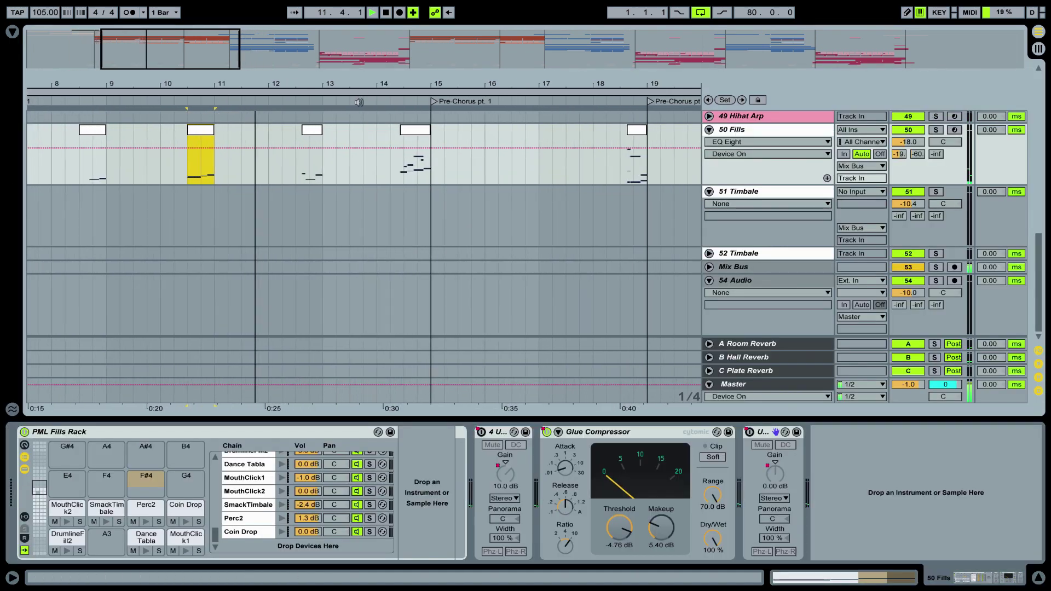
double_click(318, 129)
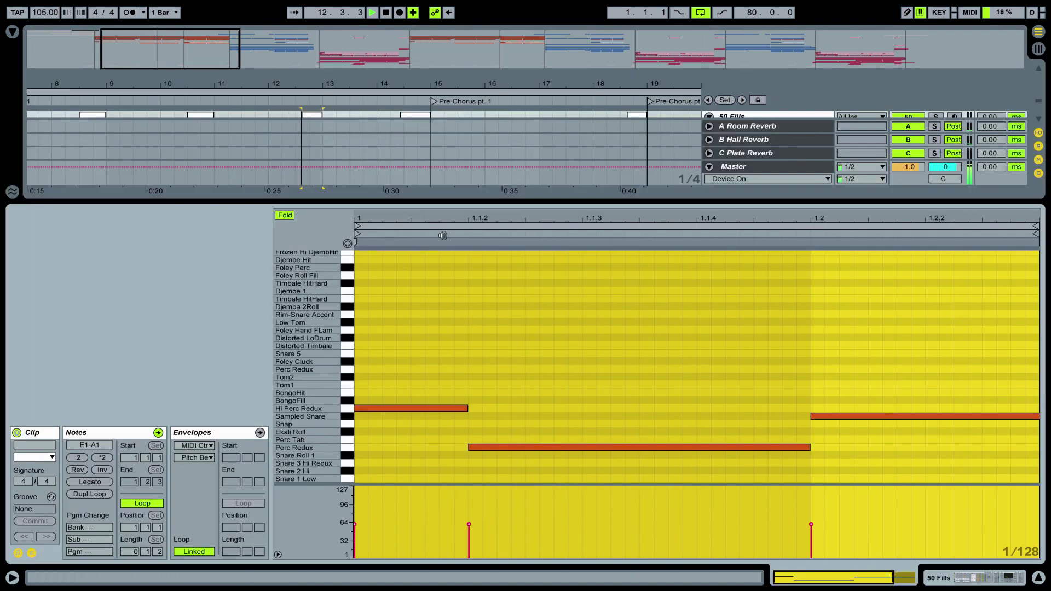
key(shift+Tab)
click(415, 140)
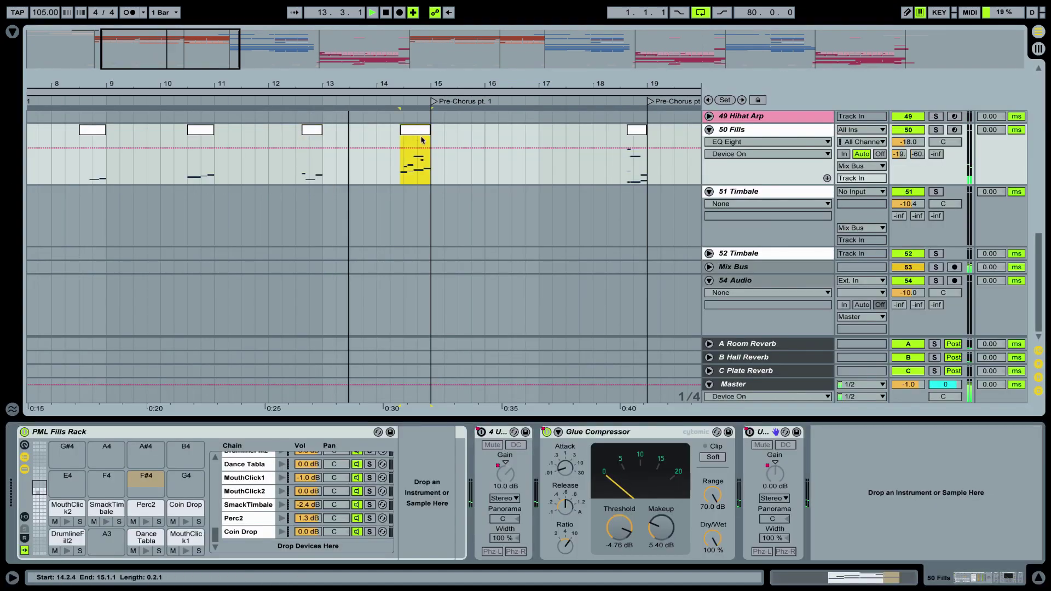
key(shift+Tab)
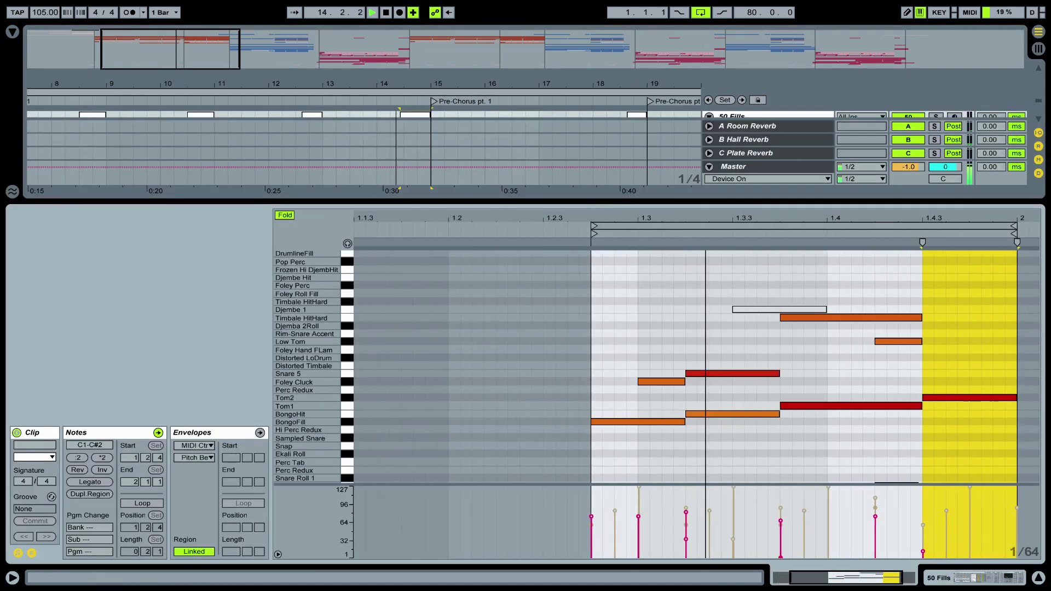
key(shift+Tab)
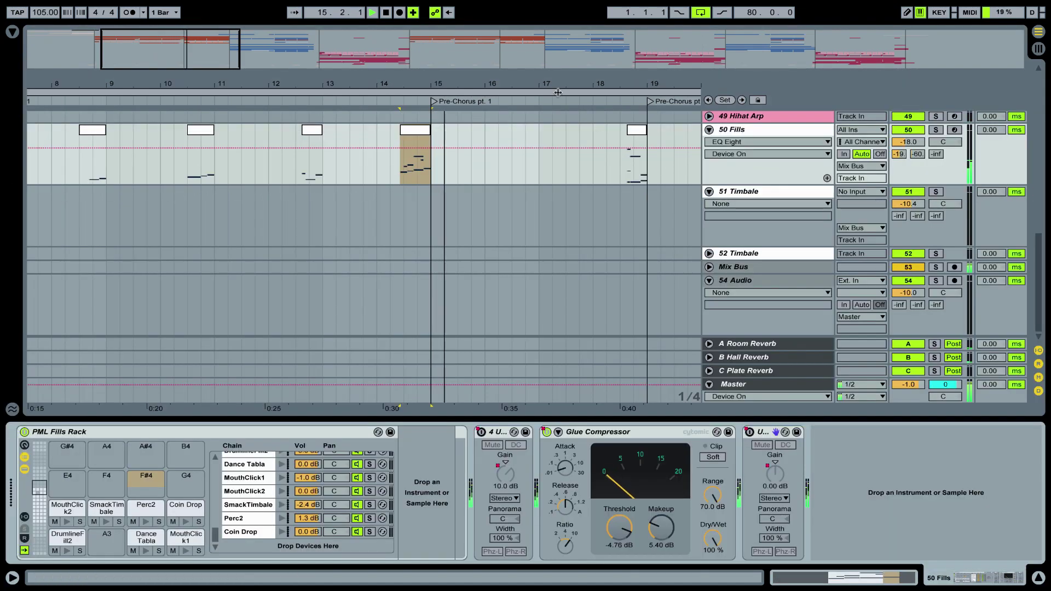
- Open the long Fills clip near bar 24 in Pre-Chorus pt. 2 and shrink the note editor to show more arrangement
drag(582, 84, 415, 82)
scroll(463, 160, up, 5)
drag(525, 88, 524, 81)
scroll(320, 227, up, 5)
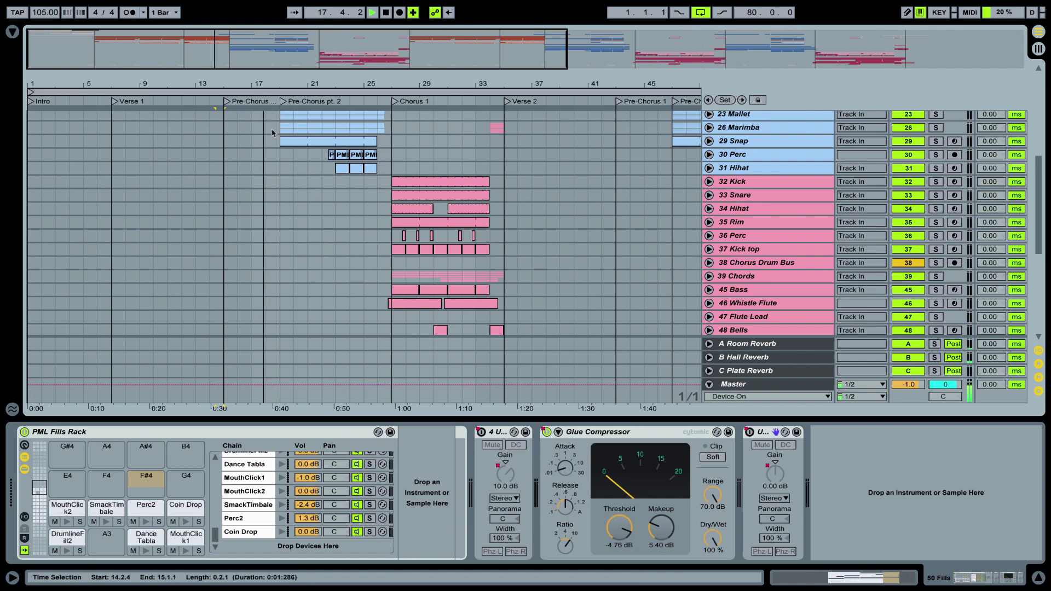
scroll(274, 133, down, 5)
drag(271, 88, 272, 98)
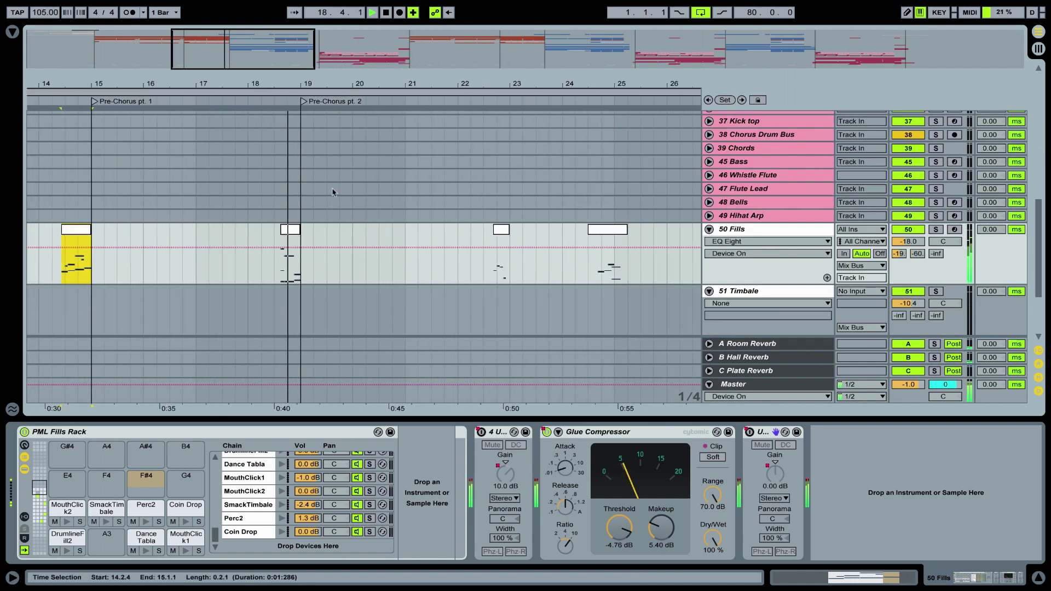
drag(360, 86, 381, 76)
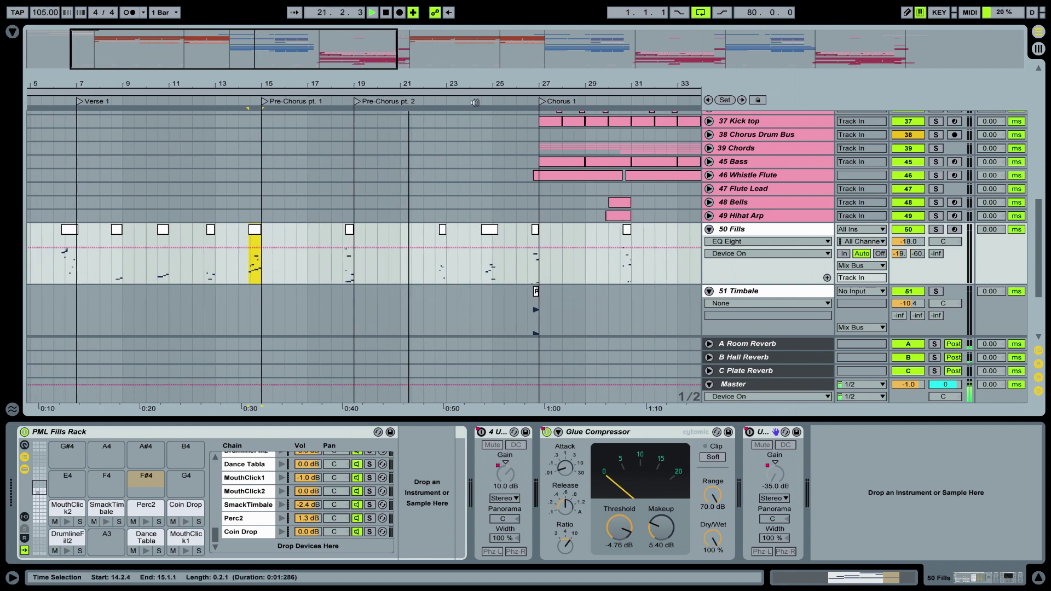
drag(449, 86, 447, 114)
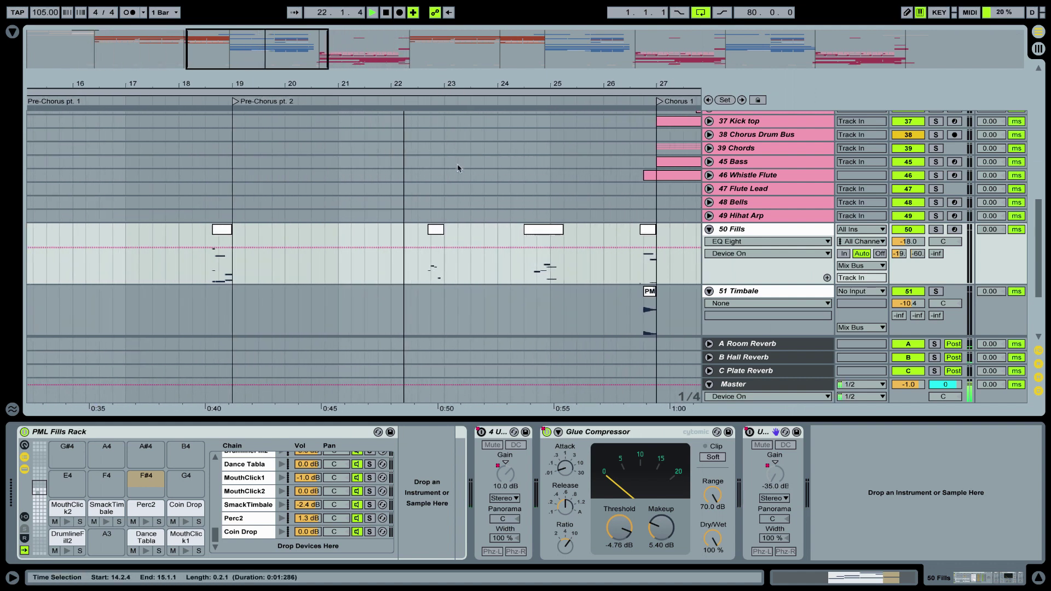
click(540, 237)
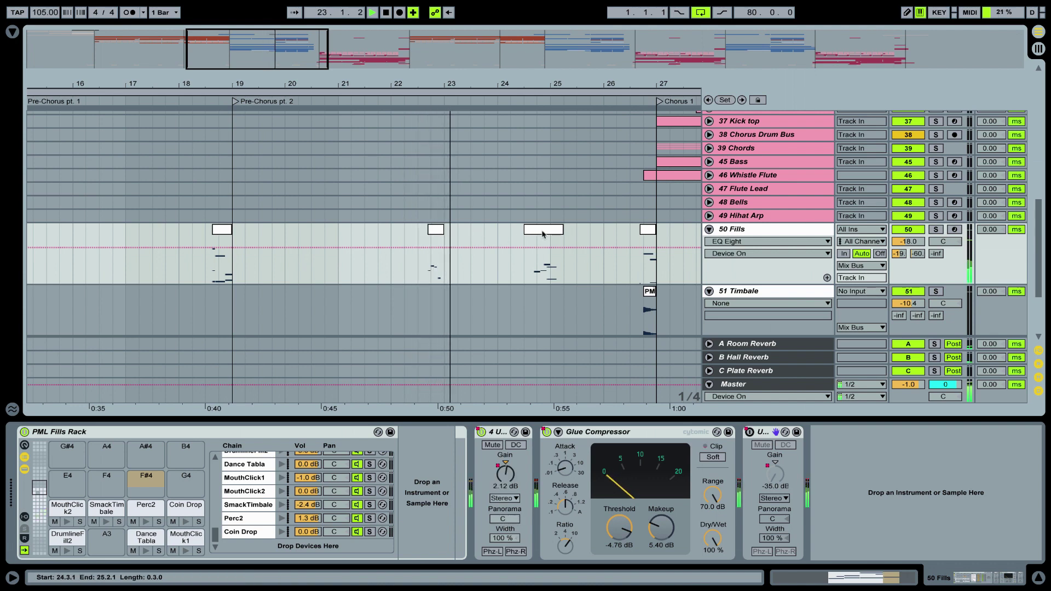
double_click(540, 237)
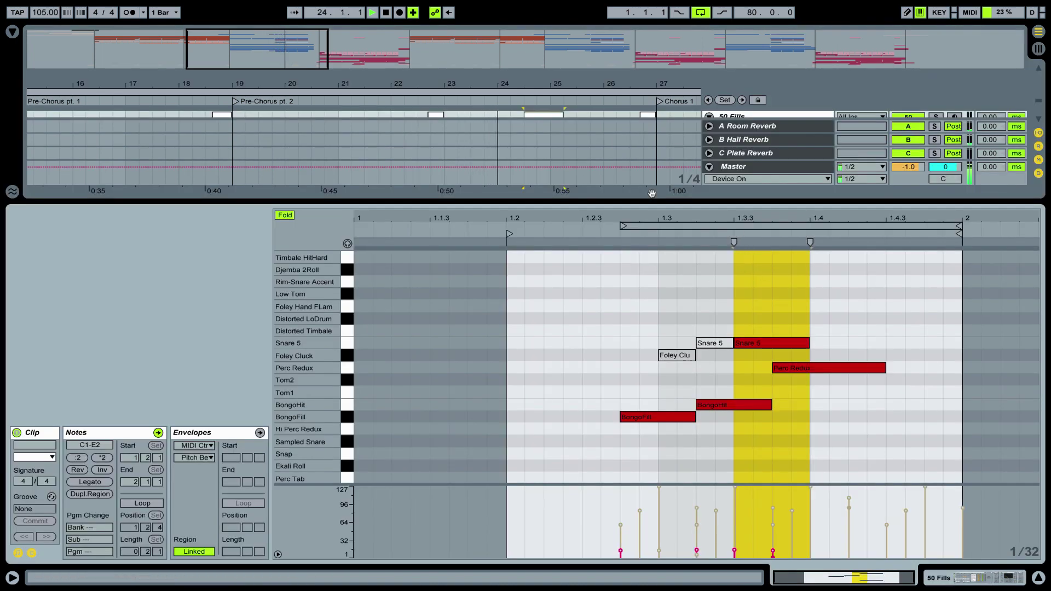
drag(648, 201, 649, 312)
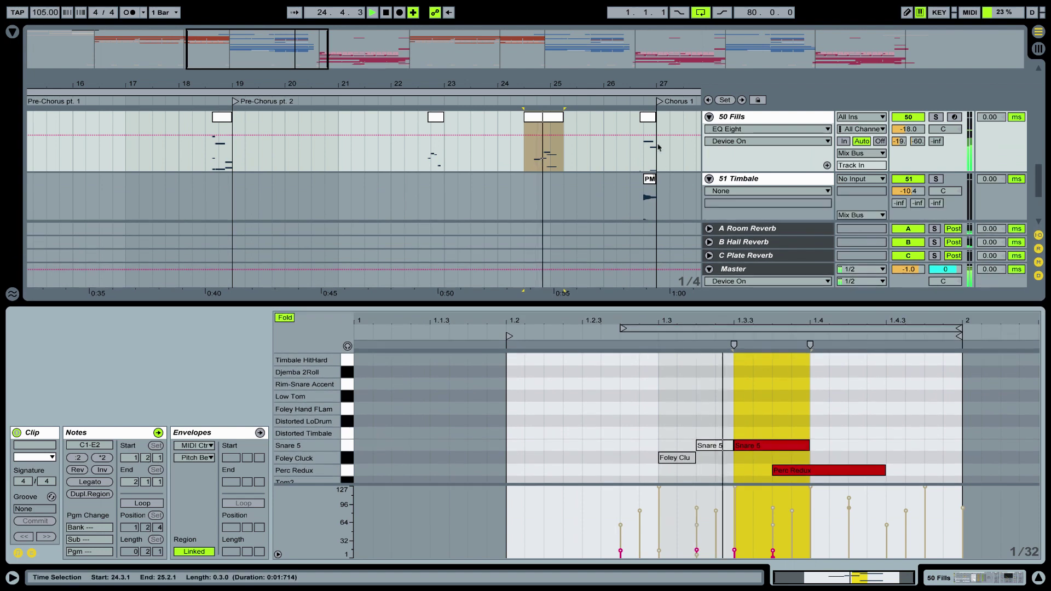
- Inspect the MIDI notes of the Fills clip just before Chorus 1, and return to the track's device chain
key(shift+Tab)
drag(661, 89, 486, 98)
click(477, 130)
double_click(474, 130)
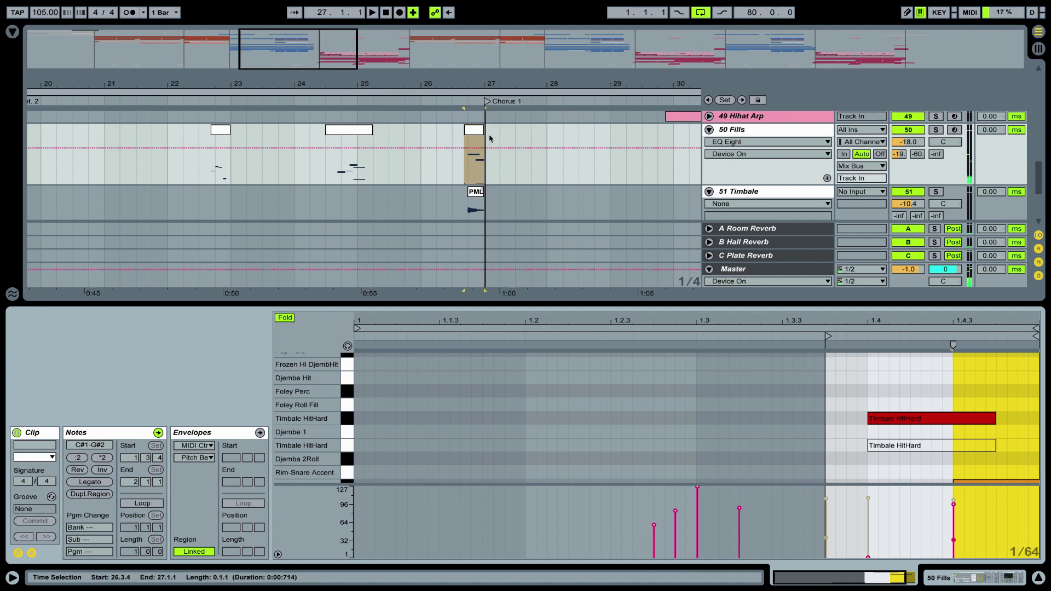
key(shift+Tab)
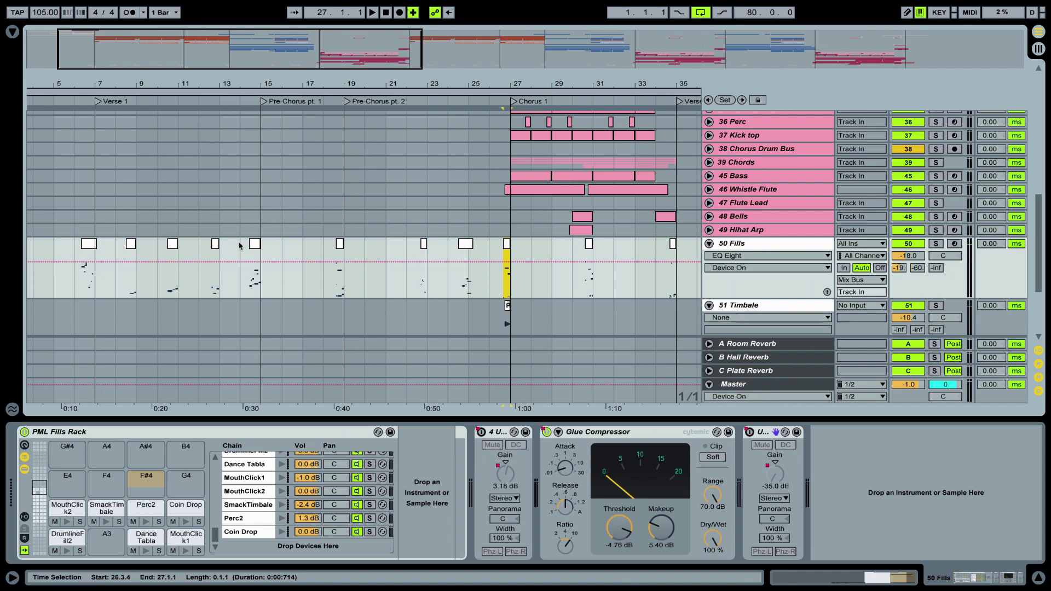
- Show pads C1–D#2 of the Fills track's PML Fills Rack and view the devices of Tom1 and Snare 1 Low
scroll(240, 246, down, 3)
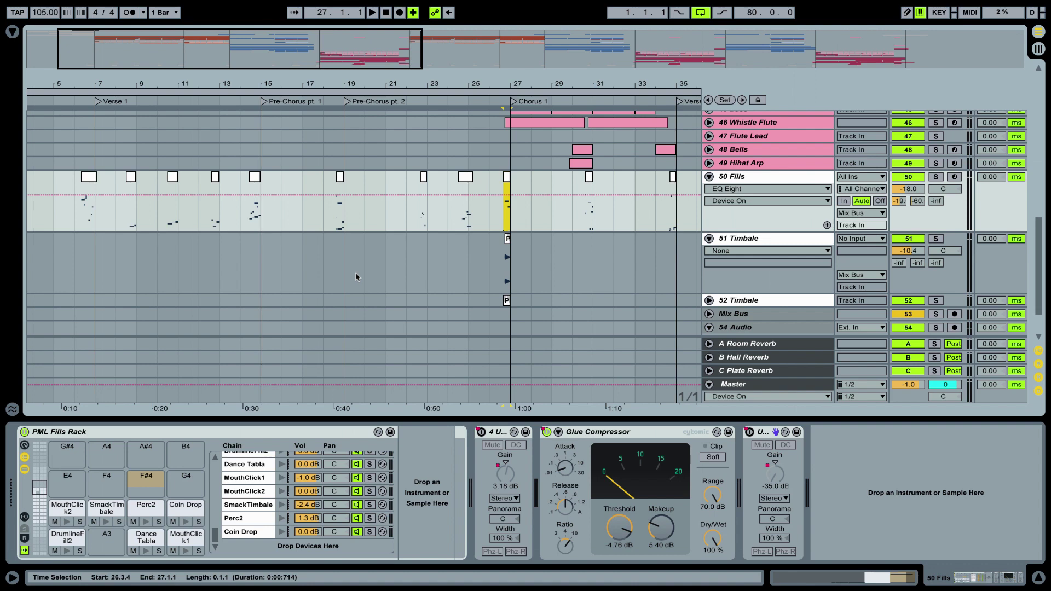
click(759, 178)
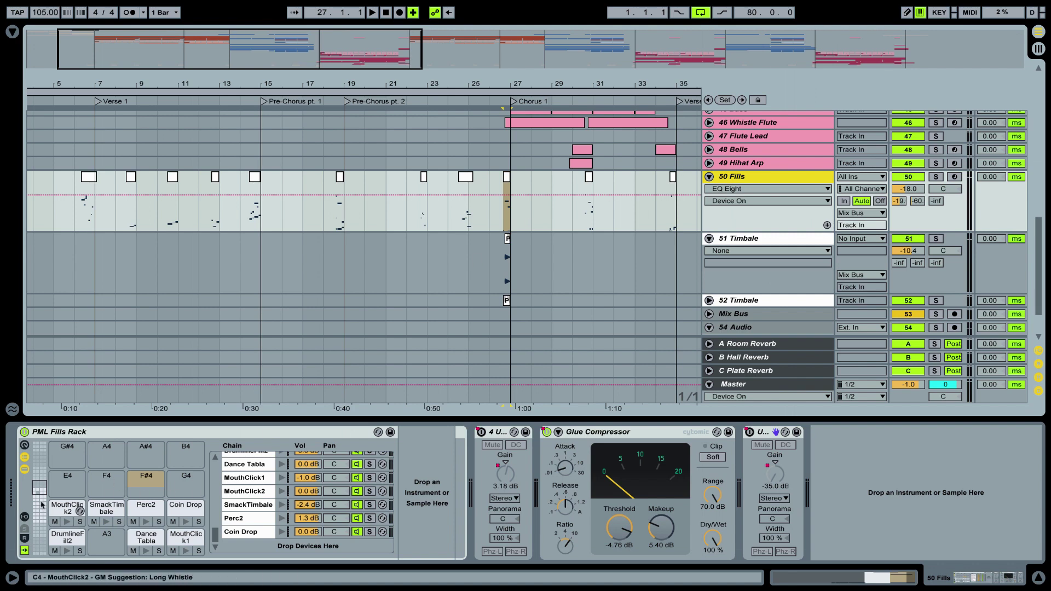
click(42, 490)
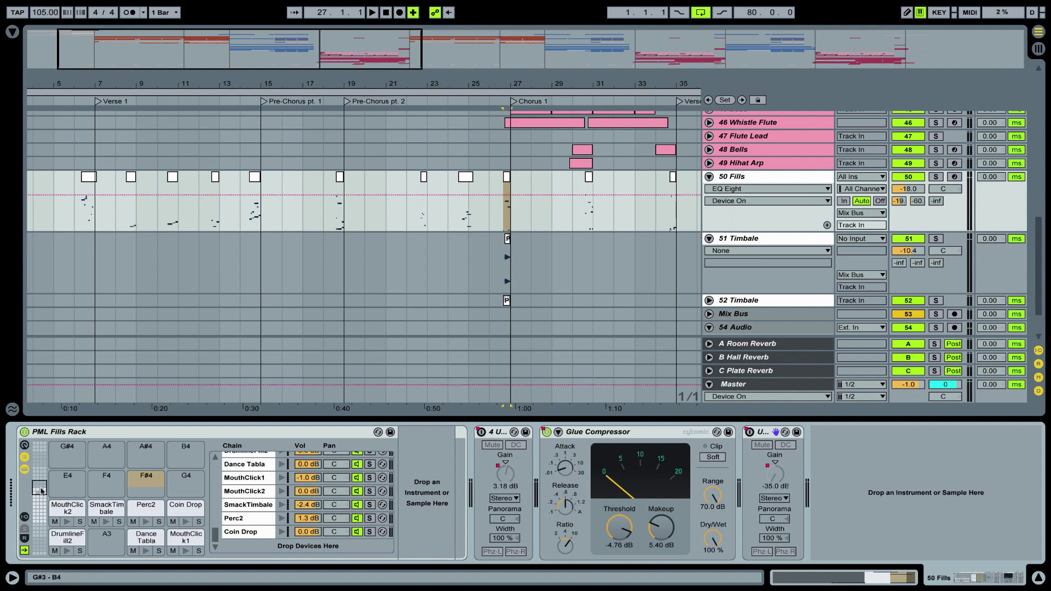
drag(41, 491, 43, 515)
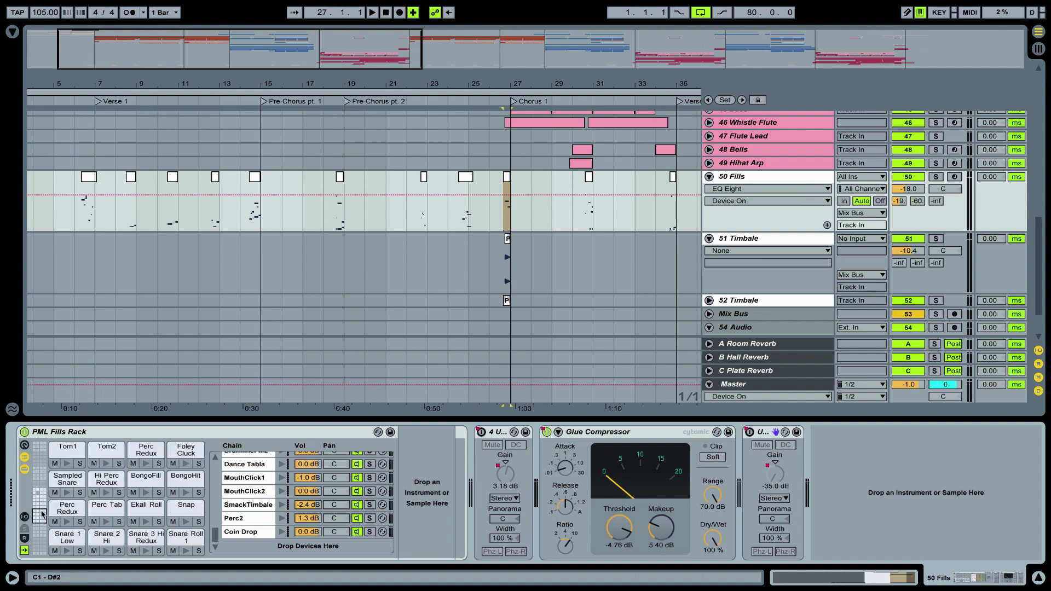
click(59, 454)
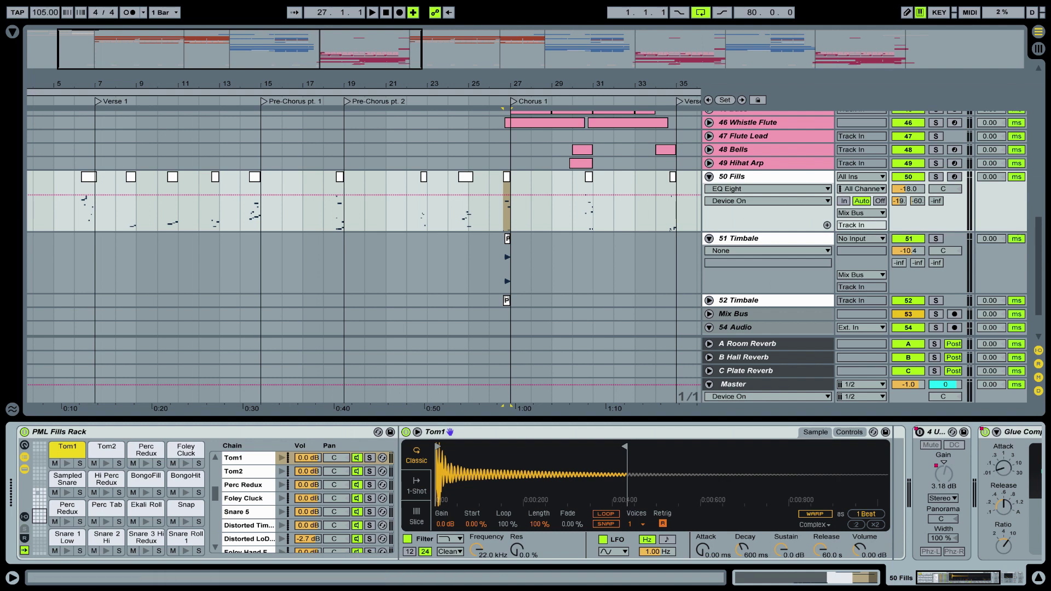
click(66, 536)
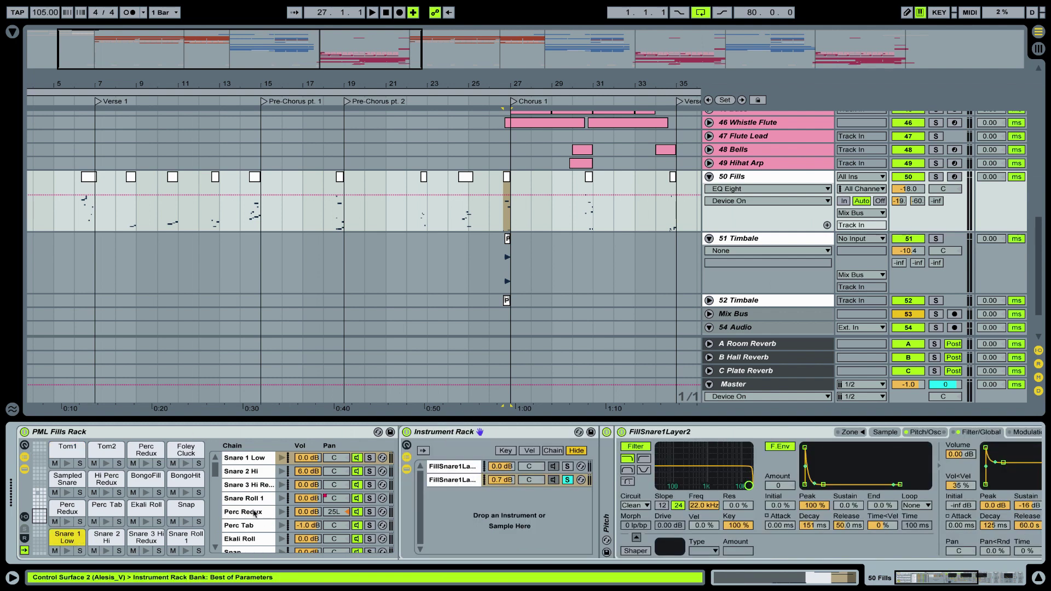
- Look through the rack's pad banks between C1–D#2 and G#3–B4
click(37, 492)
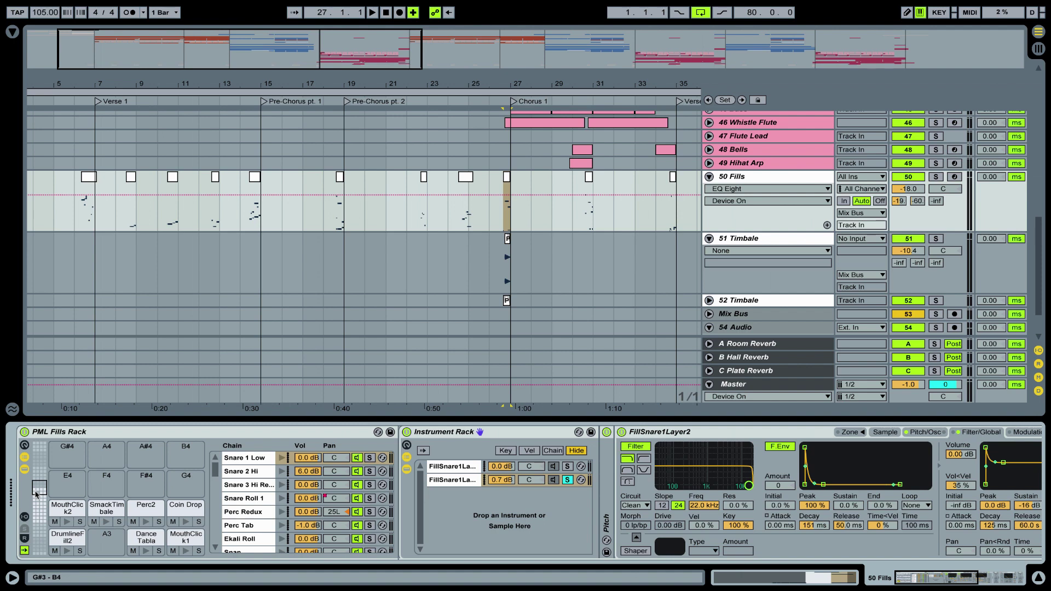
click(42, 515)
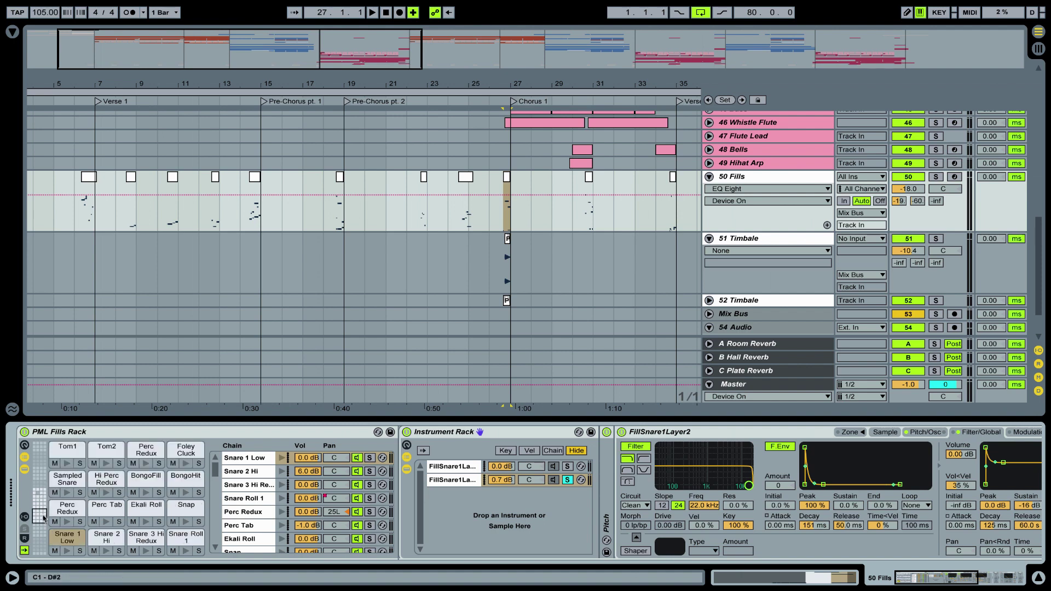
click(42, 503)
click(42, 492)
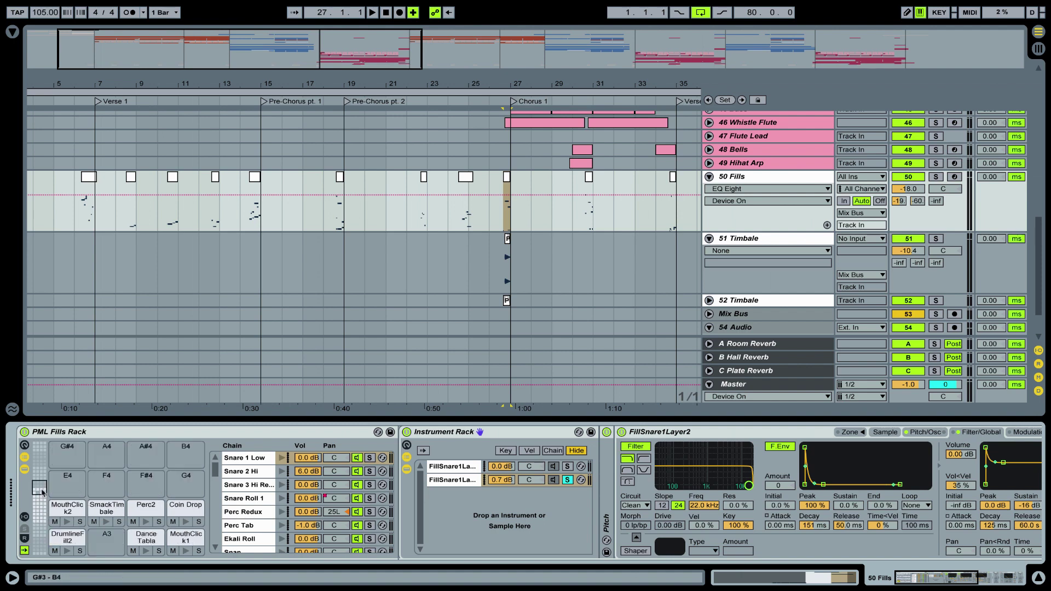
- Examine the Fills clip before Pre-Chorus pt. 2, select its BongoHit note, and return to the device chain
double_click(340, 180)
scroll(497, 431, down, 5)
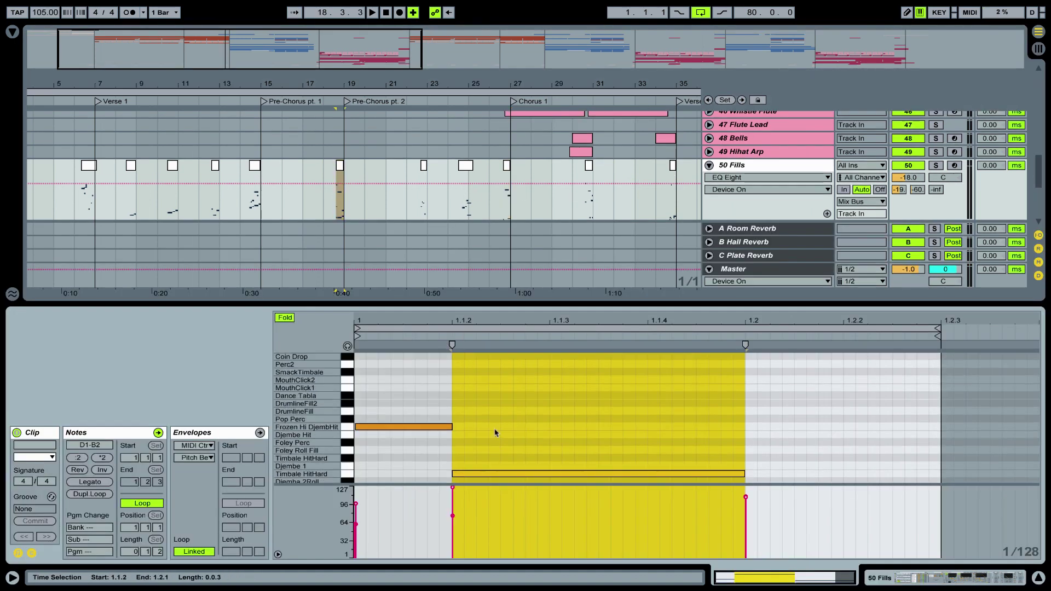
drag(412, 380, 398, 413)
key(Down)
key(Up)
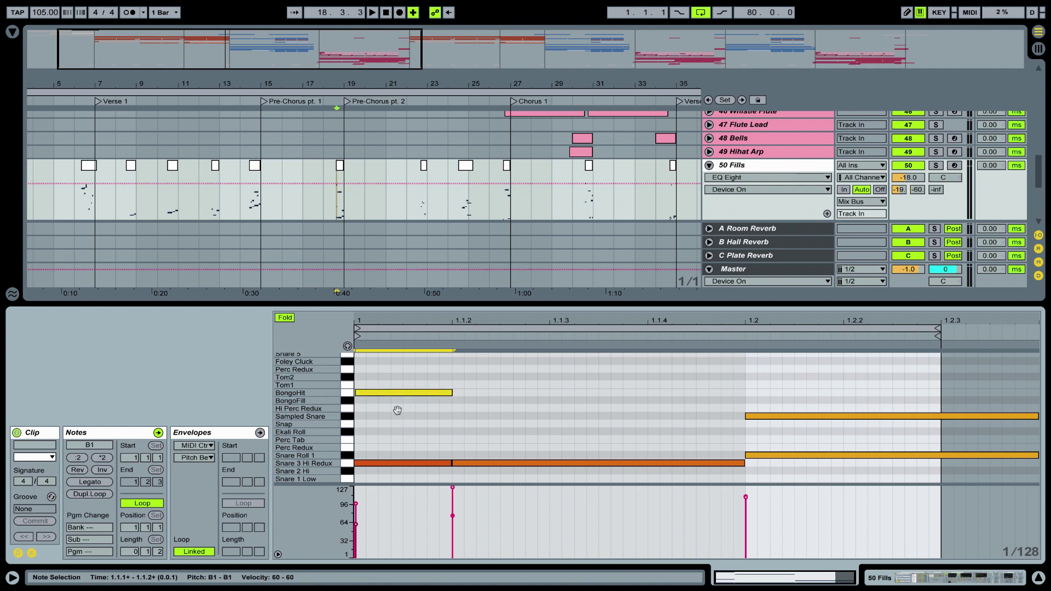
key(shift+Tab)
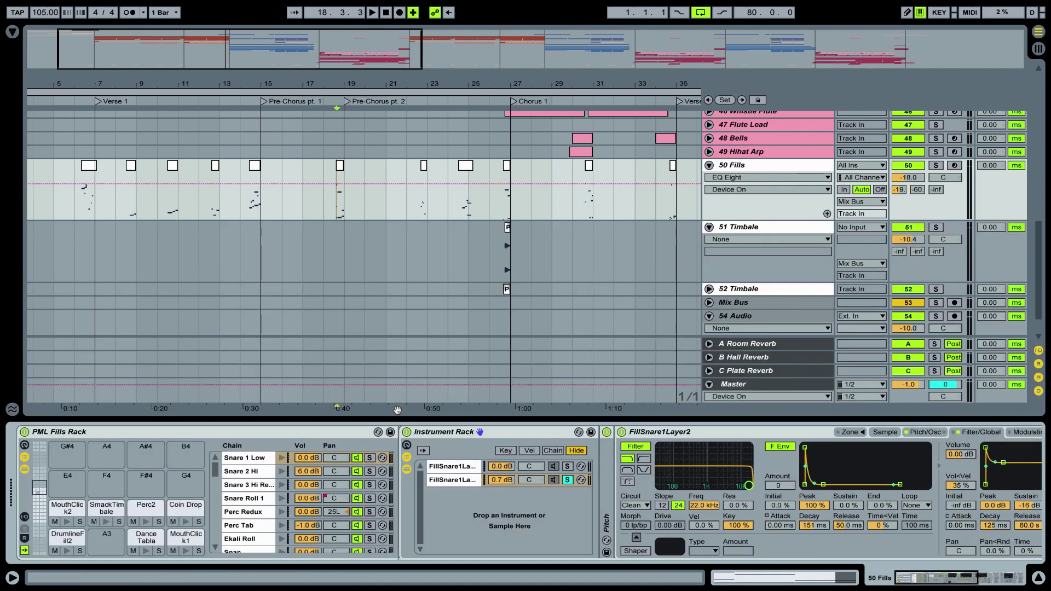
- View the MouthClick2 pad's sample and unfold its EQ8 to check the curve, then fold it again
click(69, 514)
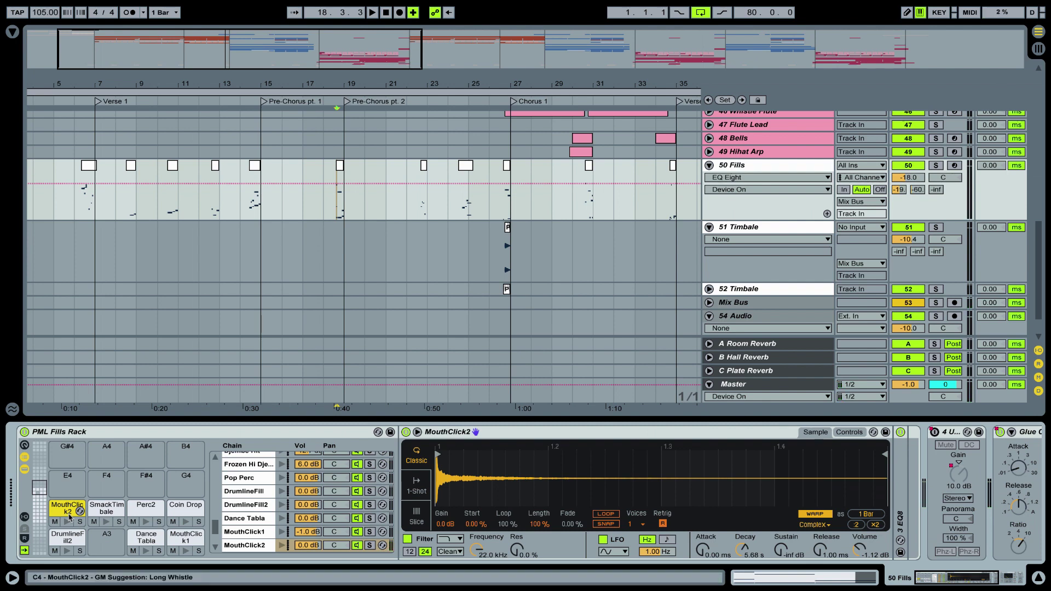
double_click(902, 474)
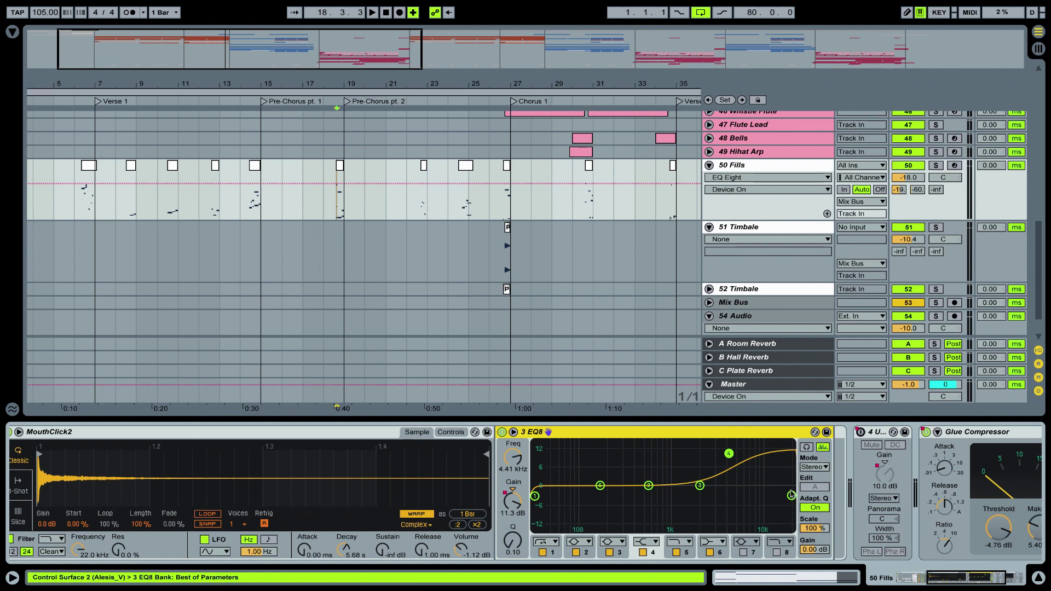
scroll(715, 514, left, 8)
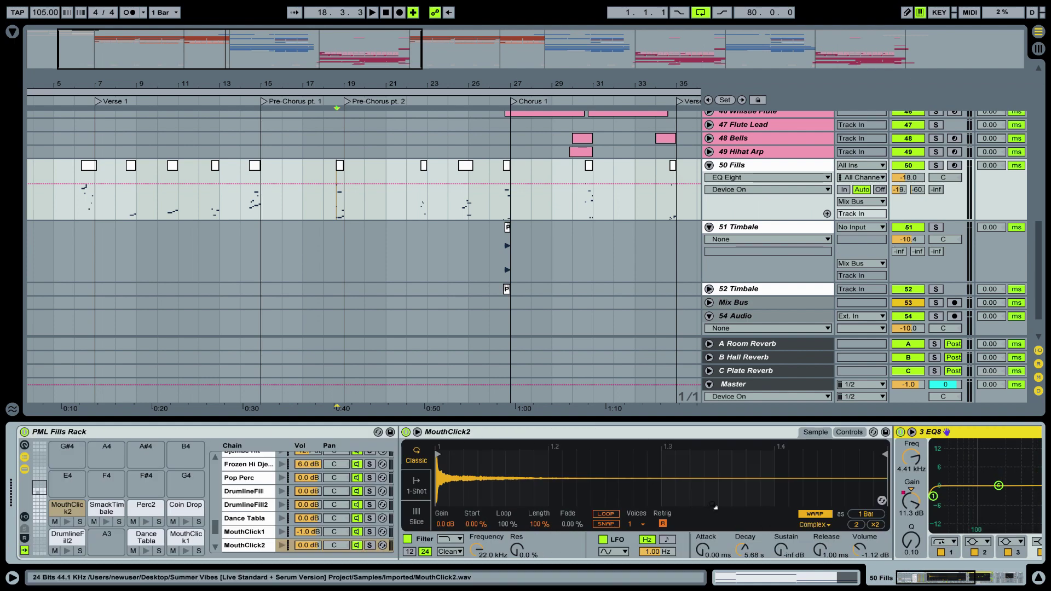
double_click(939, 433)
scroll(875, 458, right, 4)
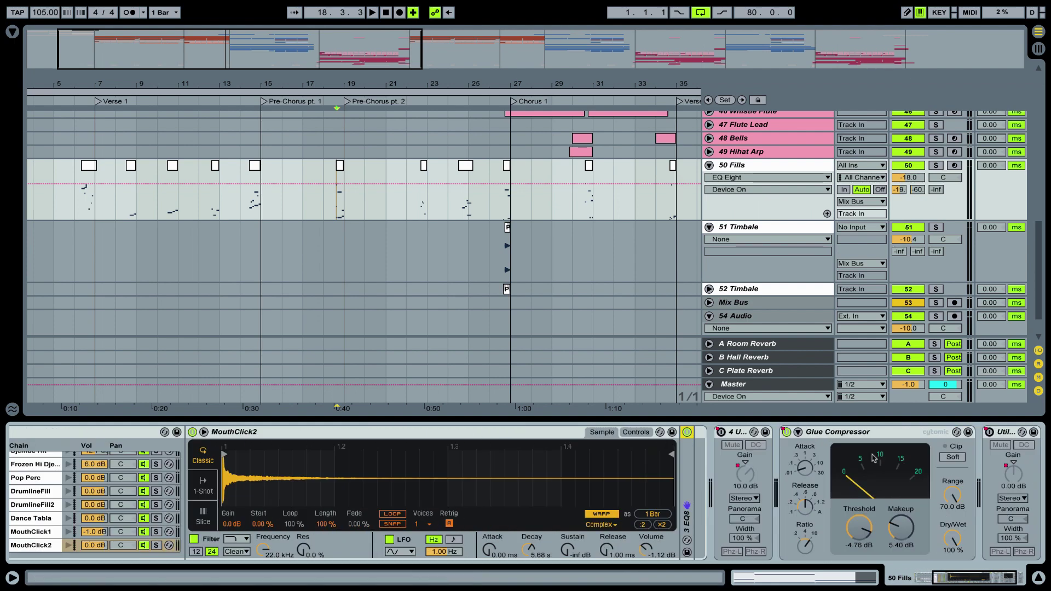
- Inspect the Glue Compressor at the end of the Fills chain and return to the rack's C1–D#2 pads
scroll(872, 460, right, 2)
click(800, 432)
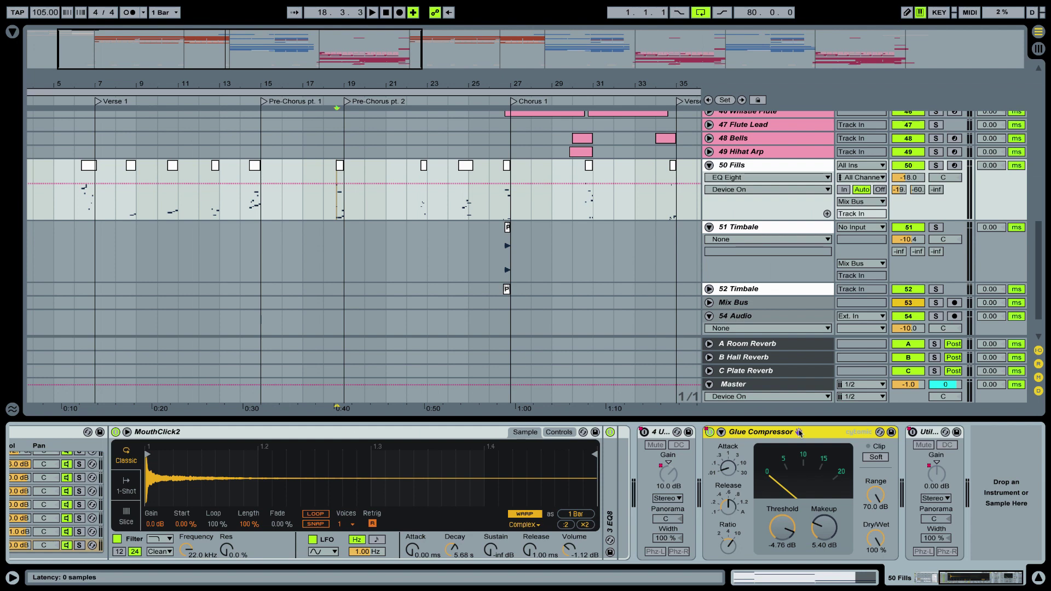
scroll(84, 515, up, 5)
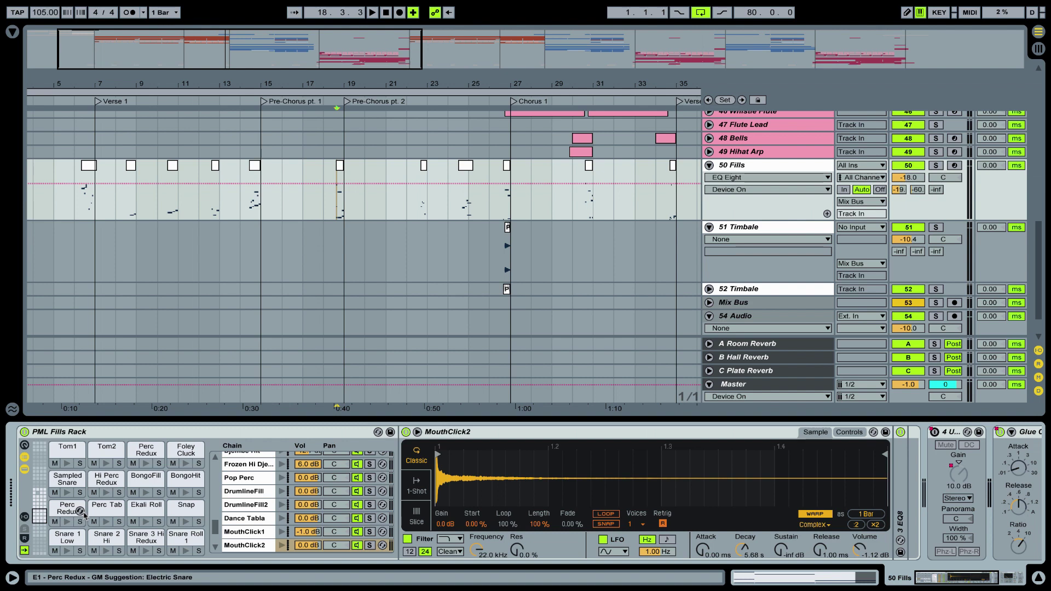
- Solo the Fills track and both Timbale tracks at the fill before Chorus 1, and unfold track 52 Timbale
drag(512, 84, 507, 146)
click(484, 168)
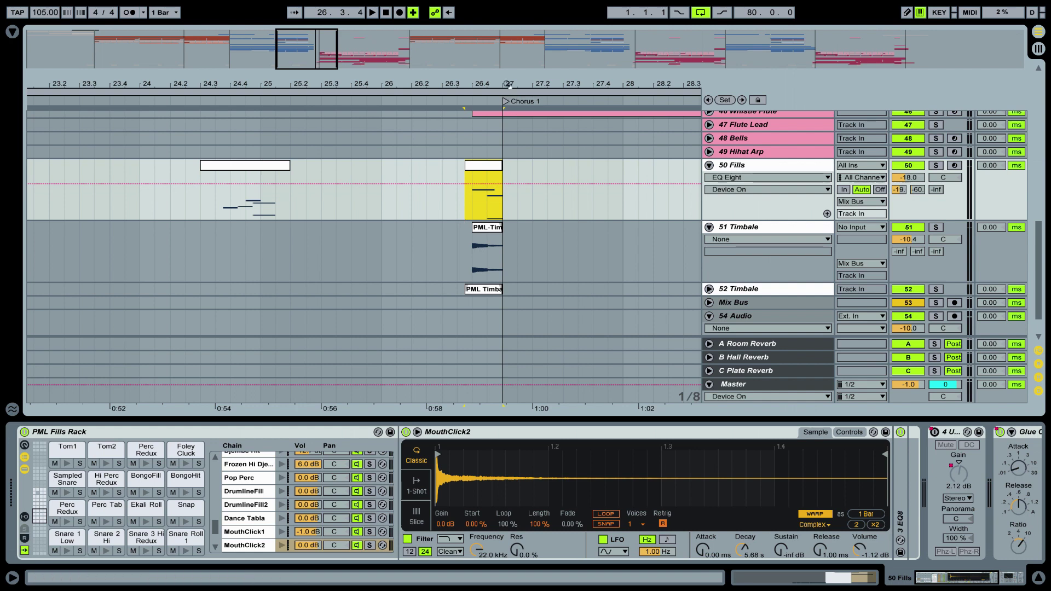
drag(510, 86, 482, 96)
click(936, 166)
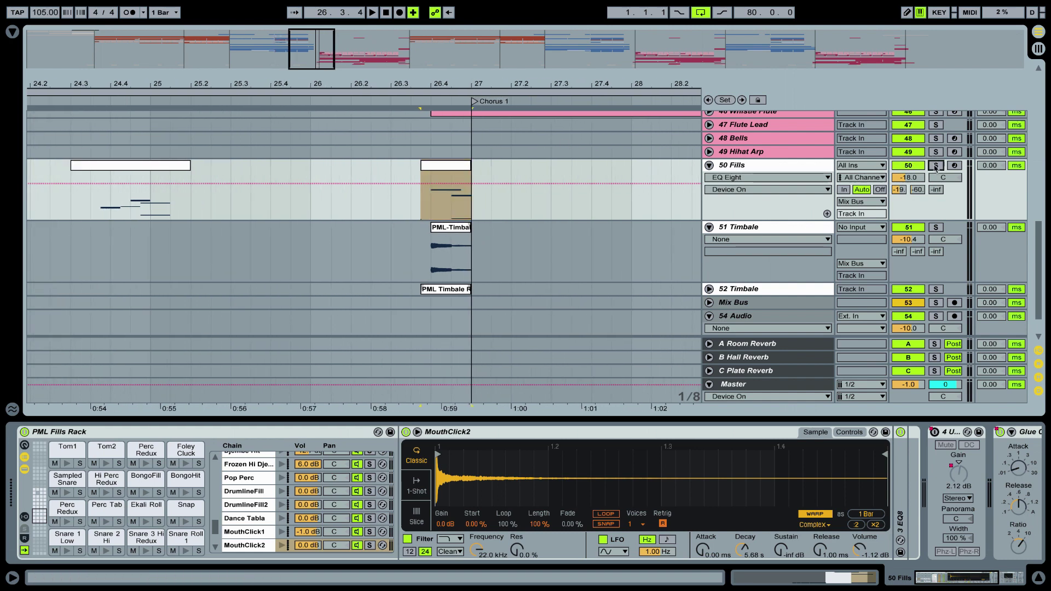
click(935, 227)
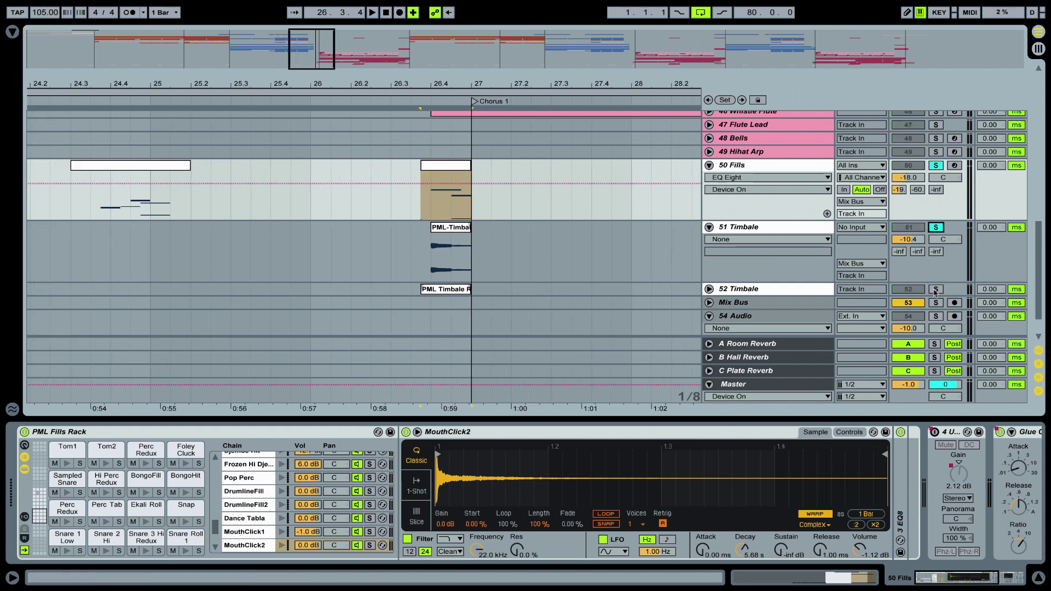
click(936, 291)
click(710, 289)
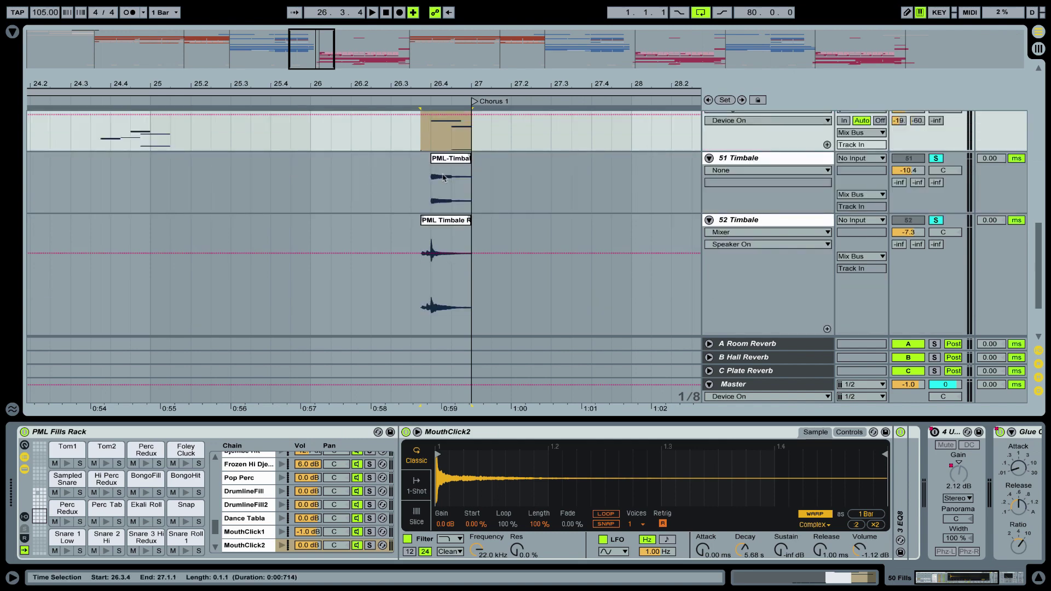
- Play the fill before Chorus 1 from the start of the PML Timbale Roll clip with all three layers soloed
scroll(464, 140, up, 3)
click(450, 140)
drag(478, 79, 477, 60)
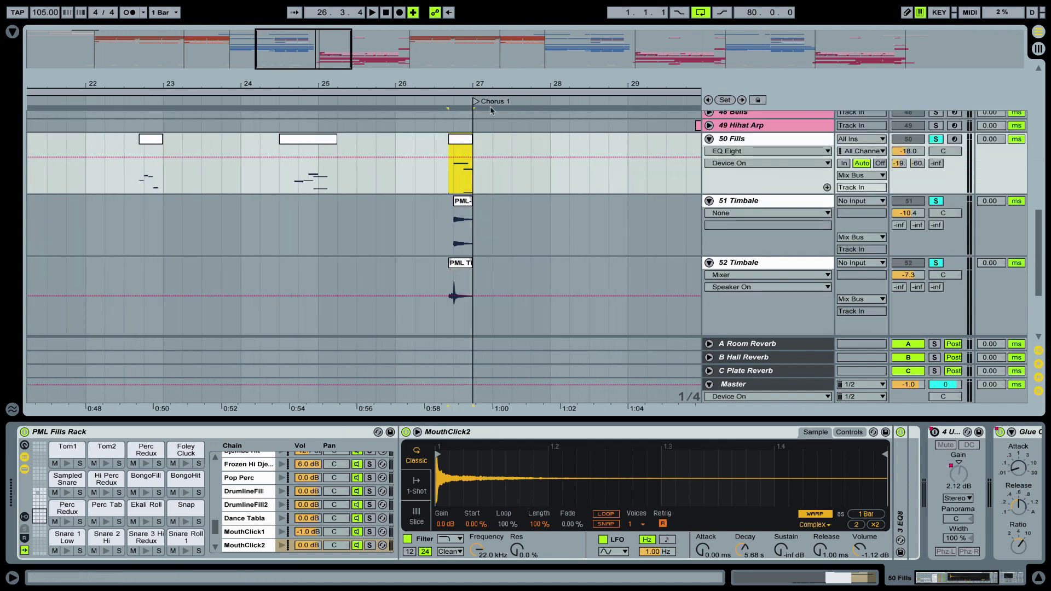
scroll(493, 120, up, 5)
scroll(543, 175, down, 6)
scroll(540, 172, up, 3)
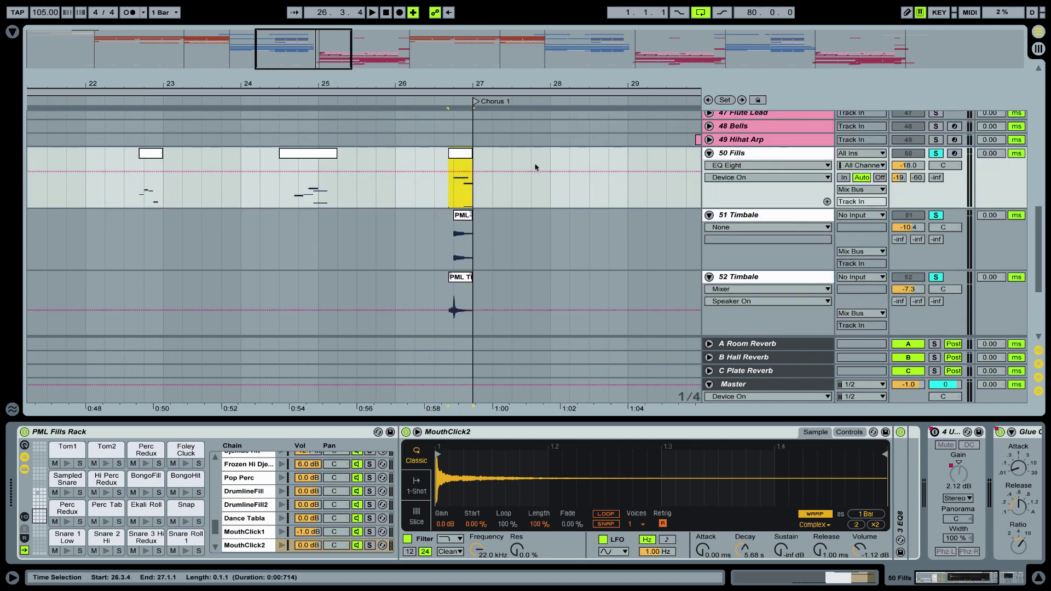
scroll(513, 147, down, 2)
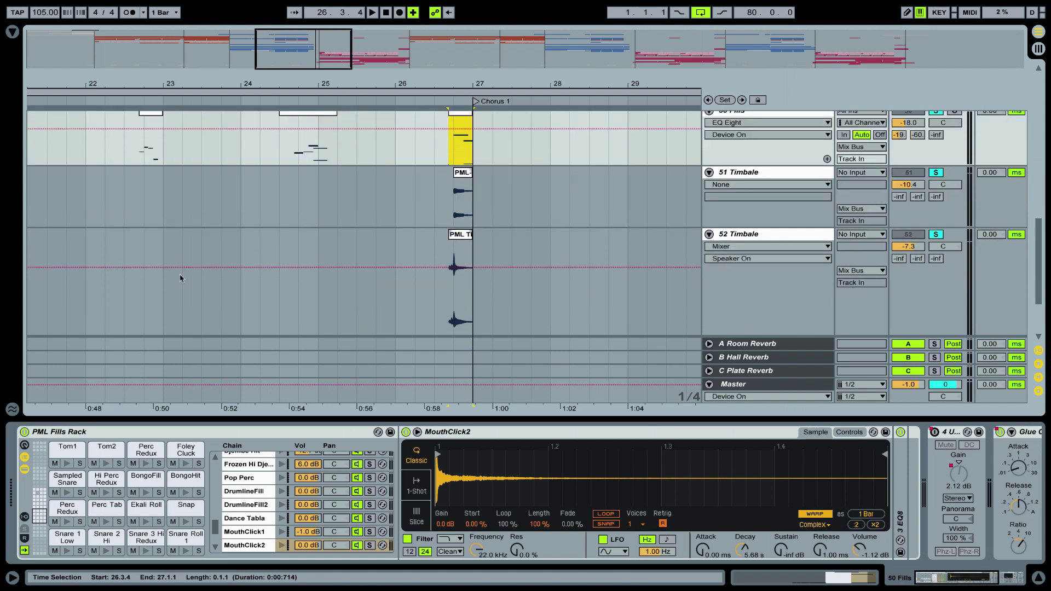
key(plus)
click(443, 240)
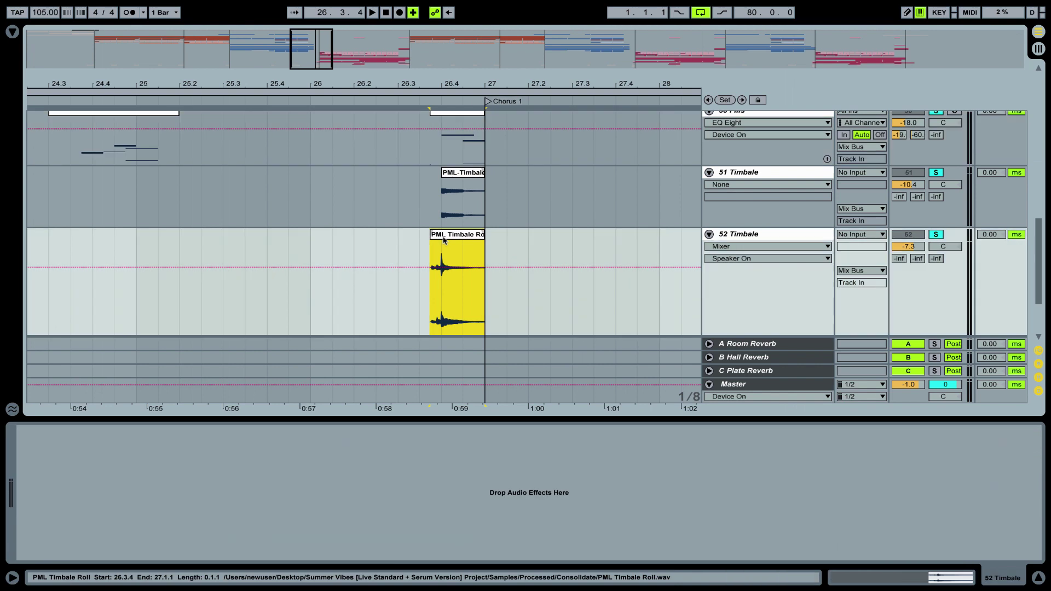
key(space)
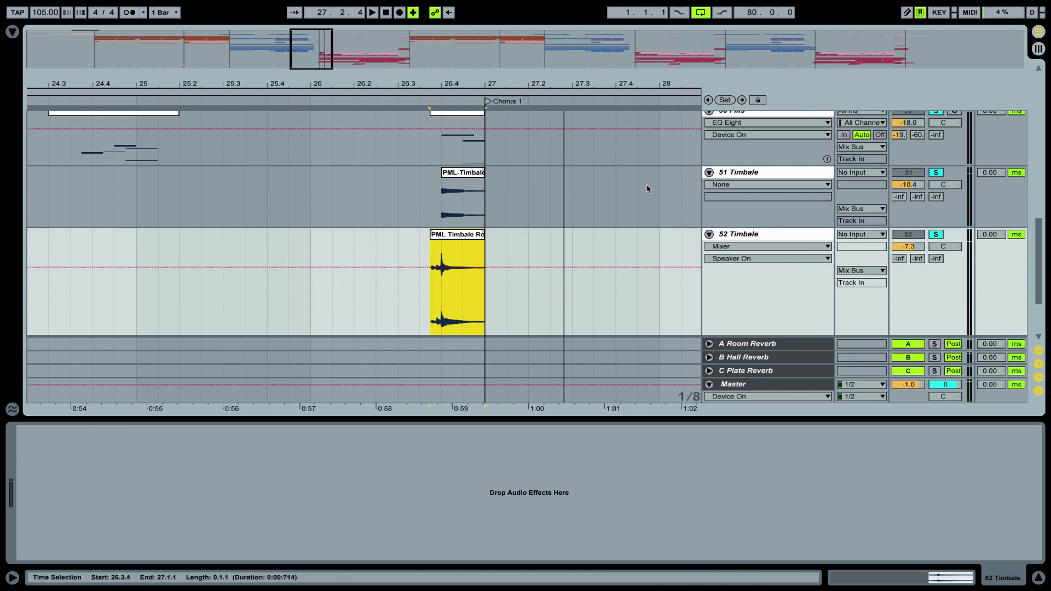
- Solo only the two Timbale tracks and play them from the start of the PML Timbale Roll clip
click(936, 235)
click(936, 236)
super+click(937, 173)
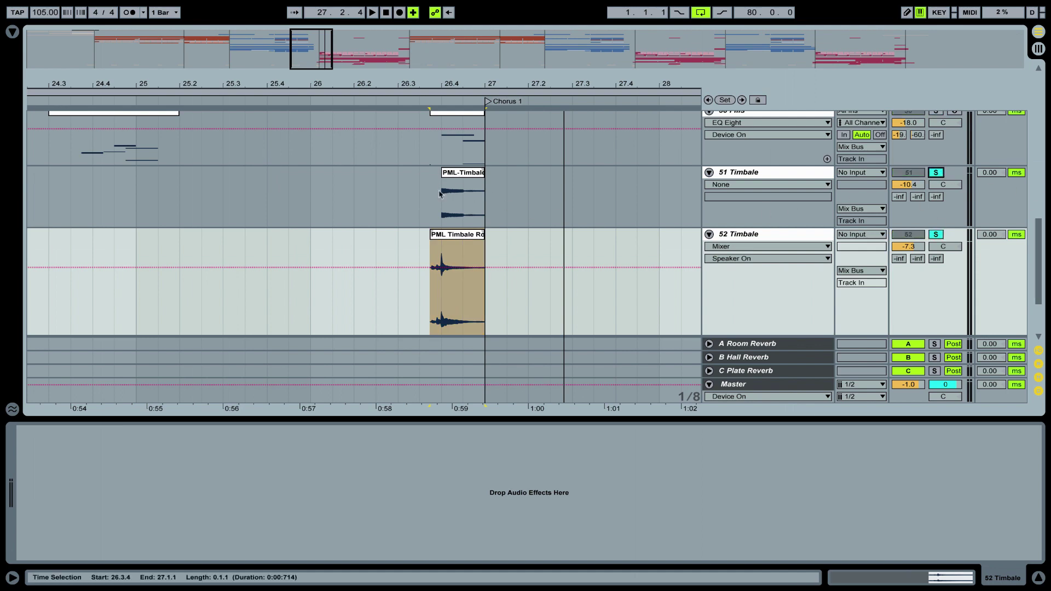
click(452, 236)
key(space)
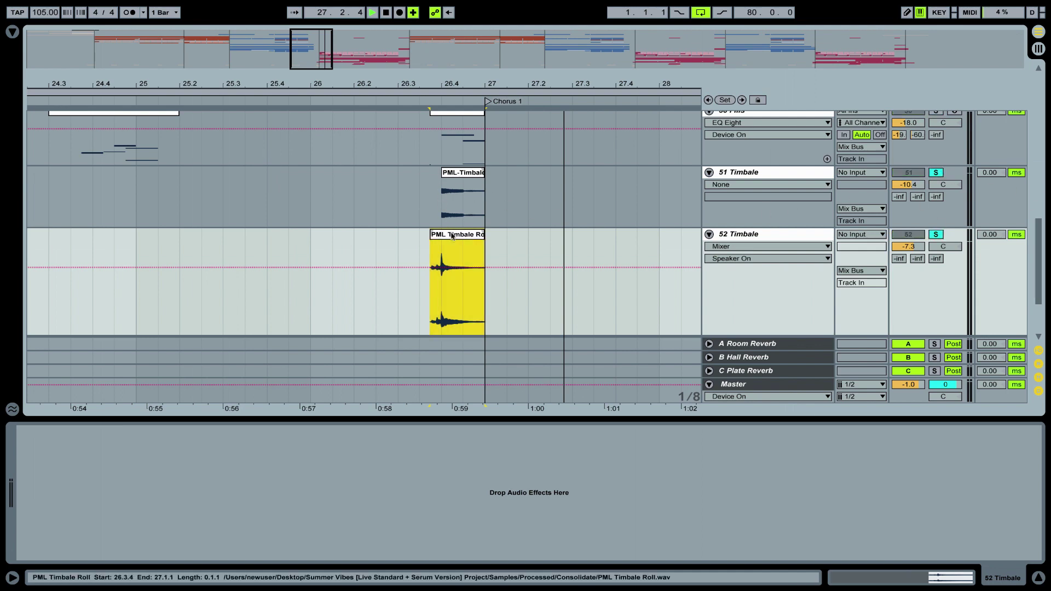
key(space)
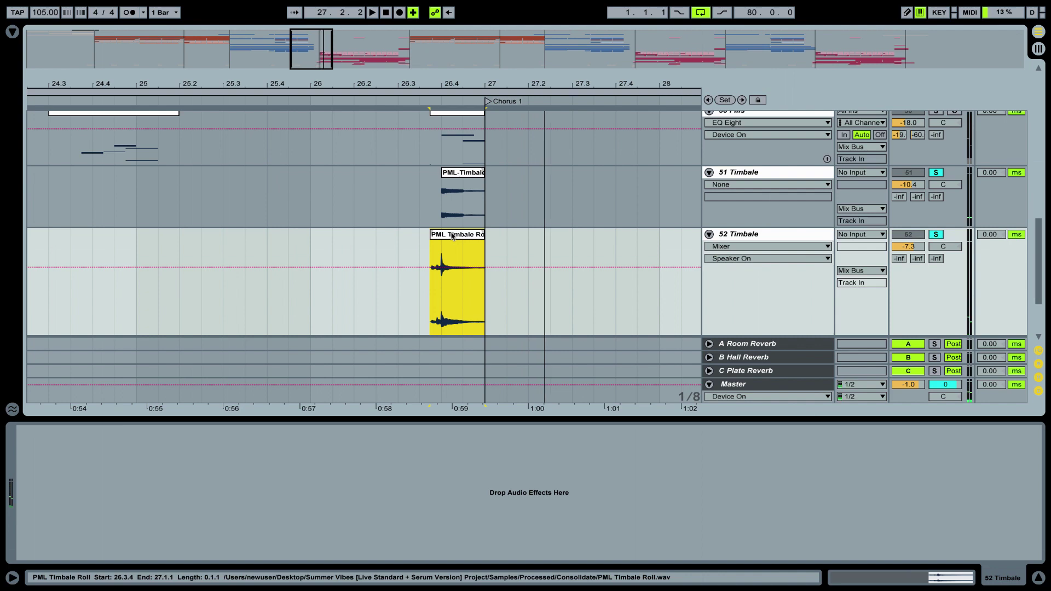
- Solo only the Fills track and play its clip before Chorus 1
scroll(898, 123, up, 1)
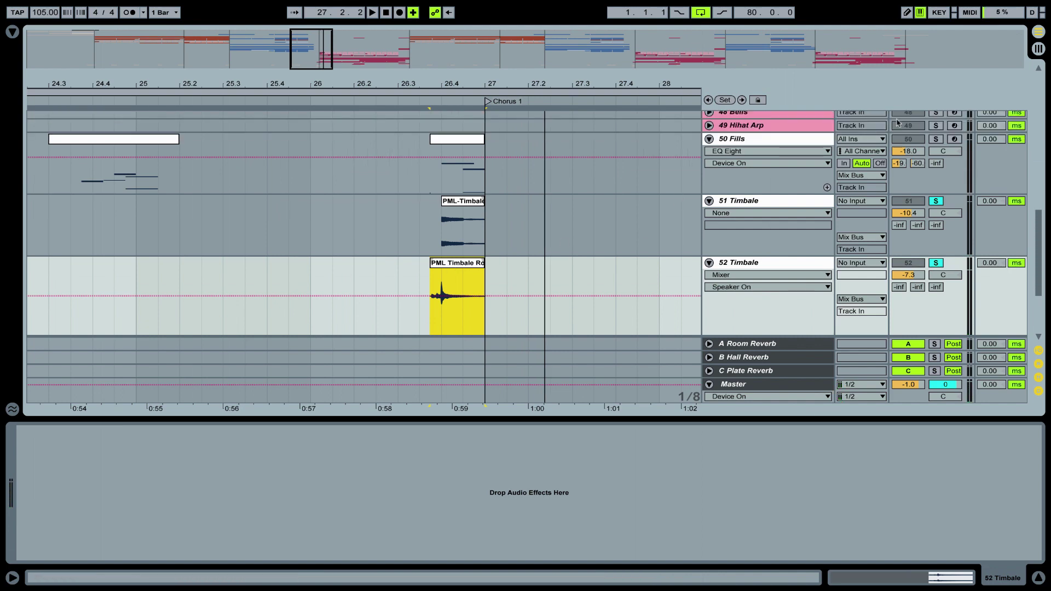
click(936, 139)
click(453, 143)
key(space)
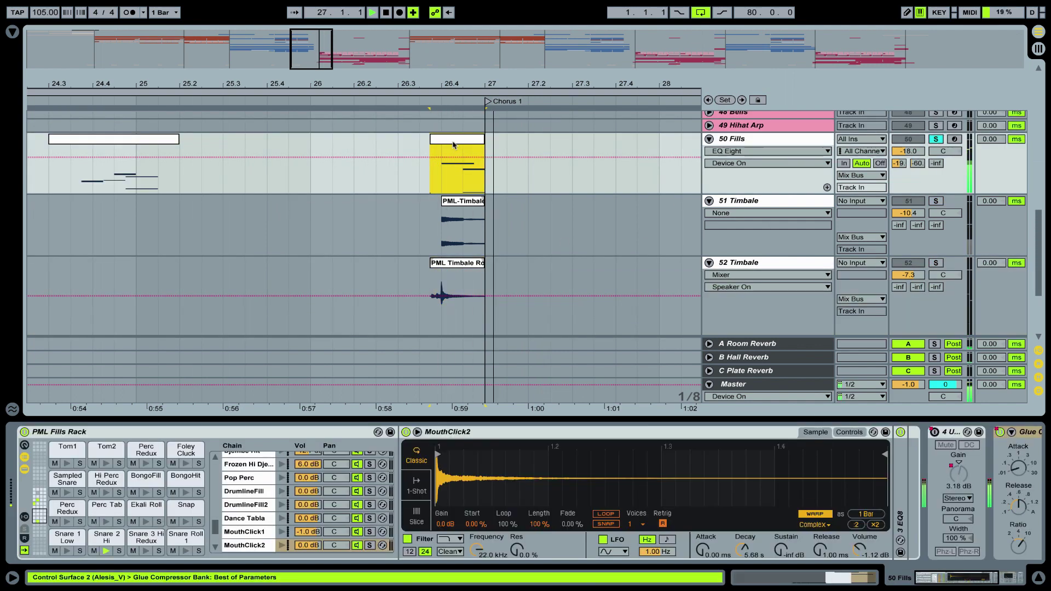
key(space)
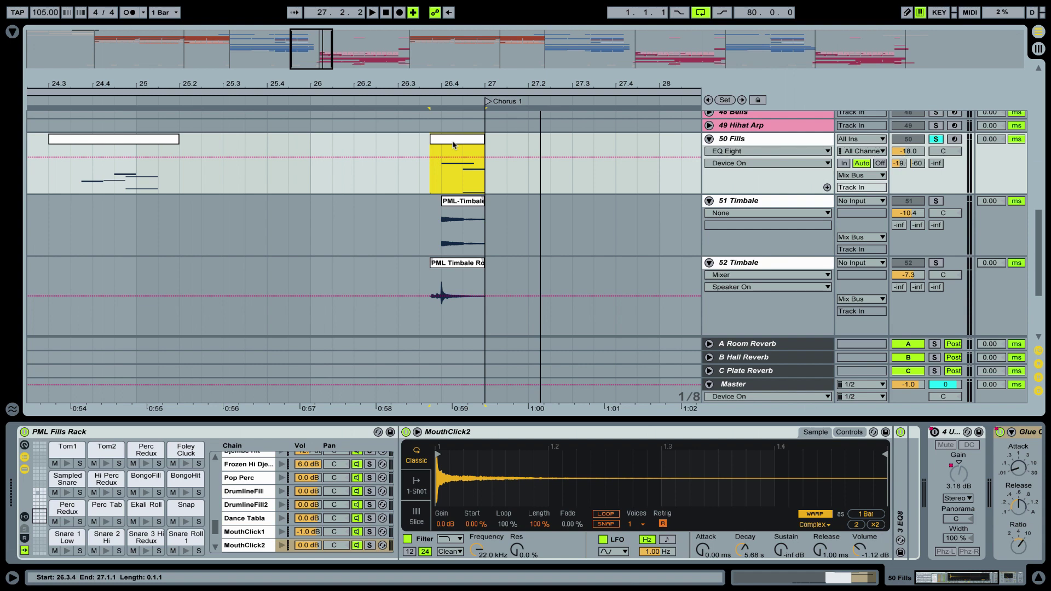
- Examine the Fills clip and the clips on both Timbale tracks before Chorus 1, one after another
click(747, 203)
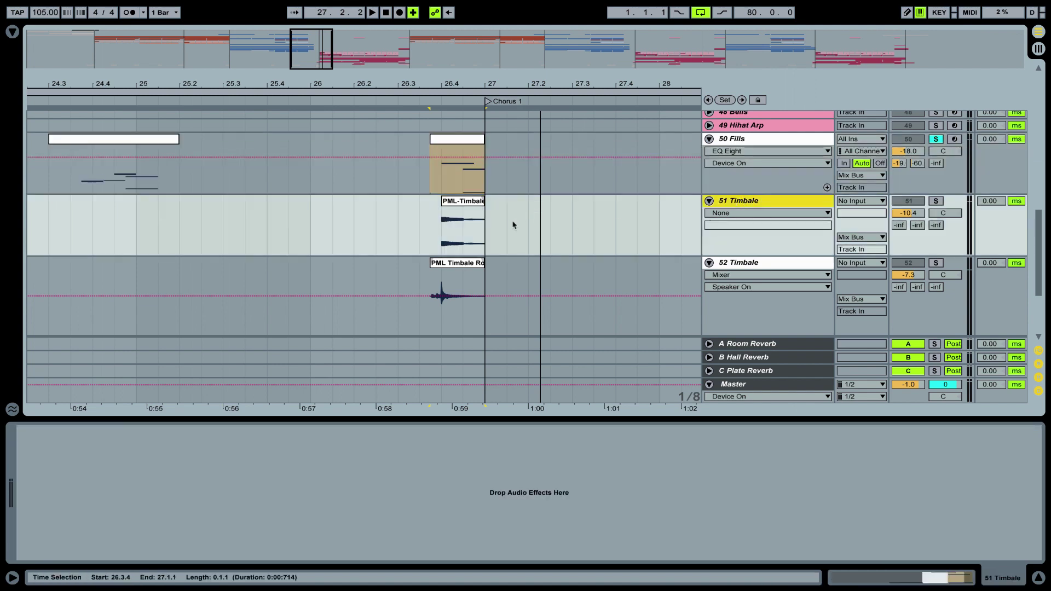
click(473, 144)
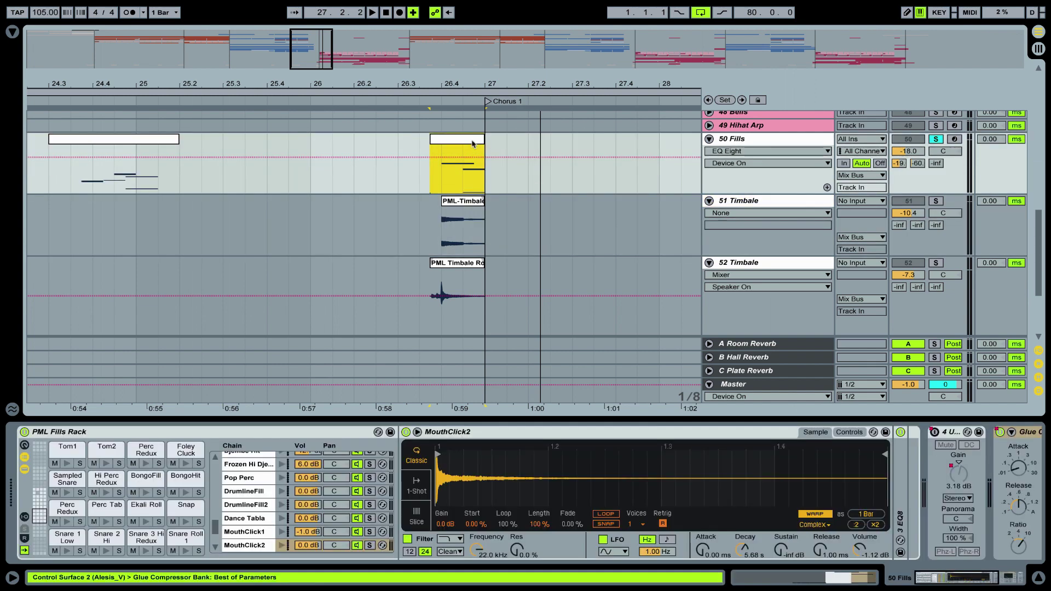
click(477, 217)
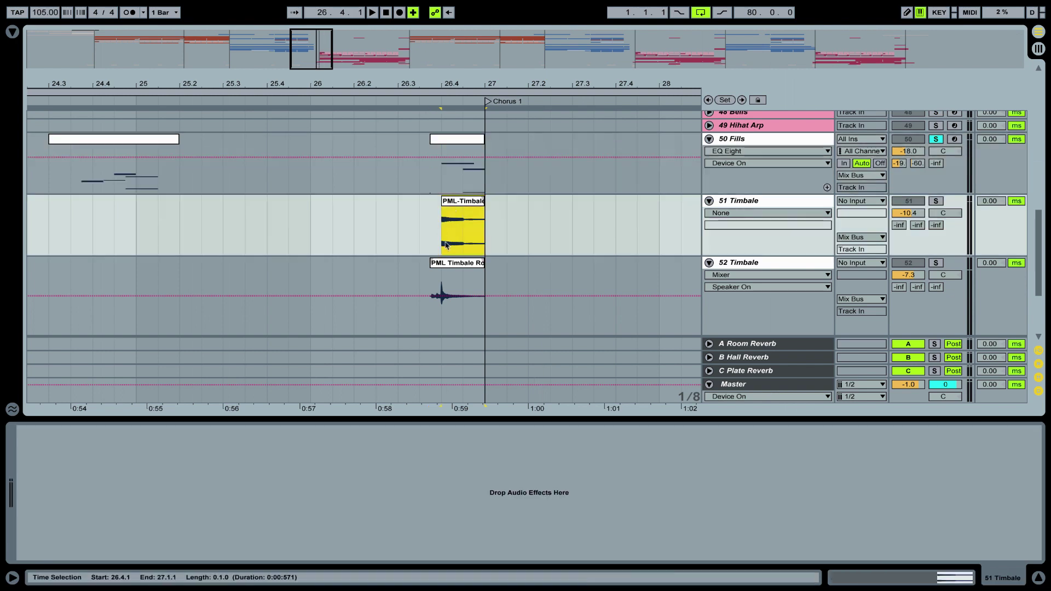
click(452, 265)
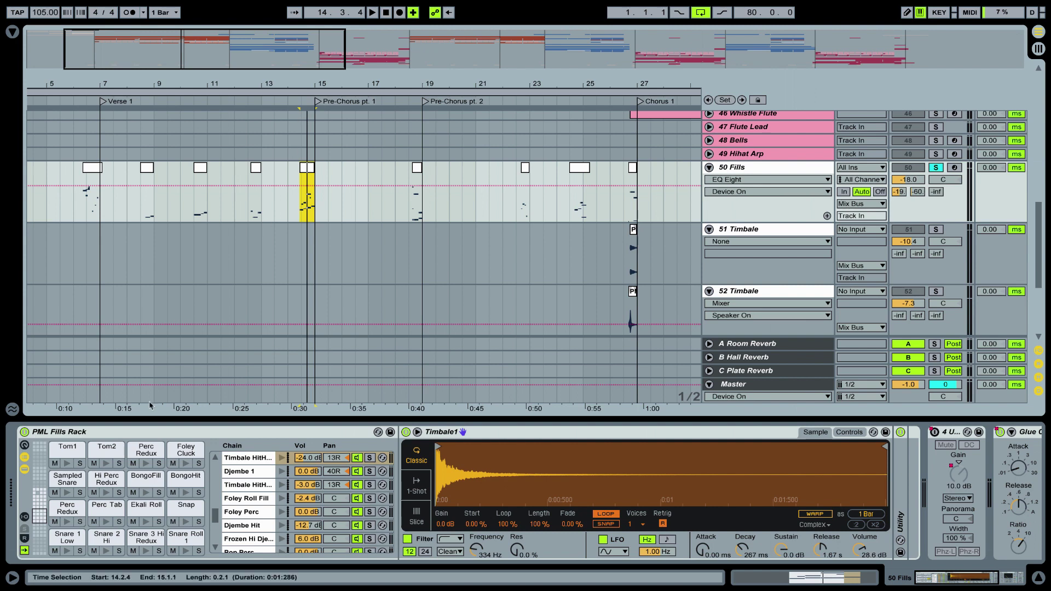
- Audition the BongoFill pad, show its sample, and play the fill before Pre-Chorus pt. 1
click(147, 494)
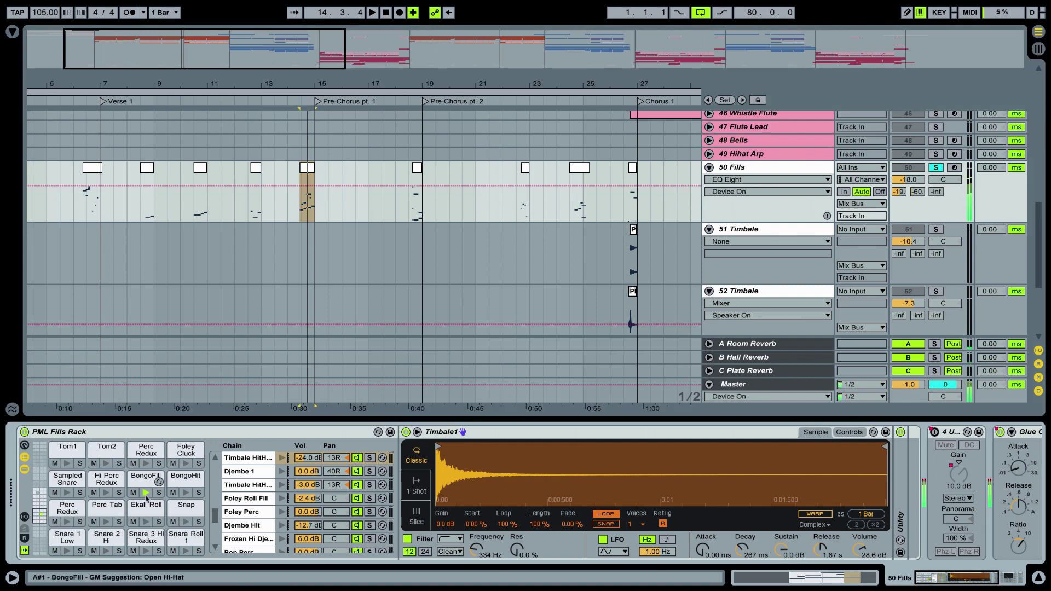
click(146, 486)
key(space)
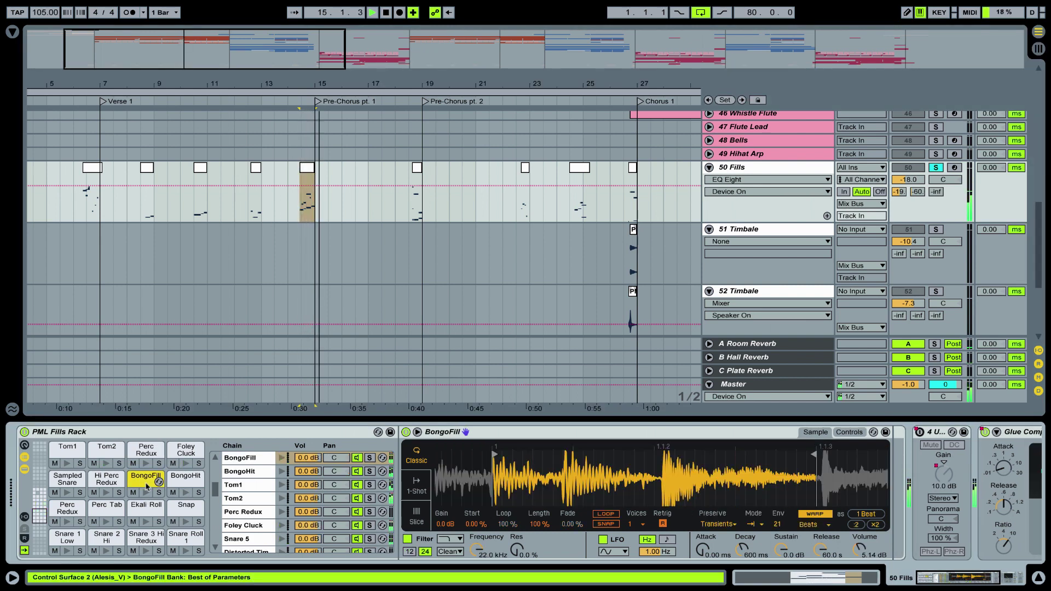
key(space)
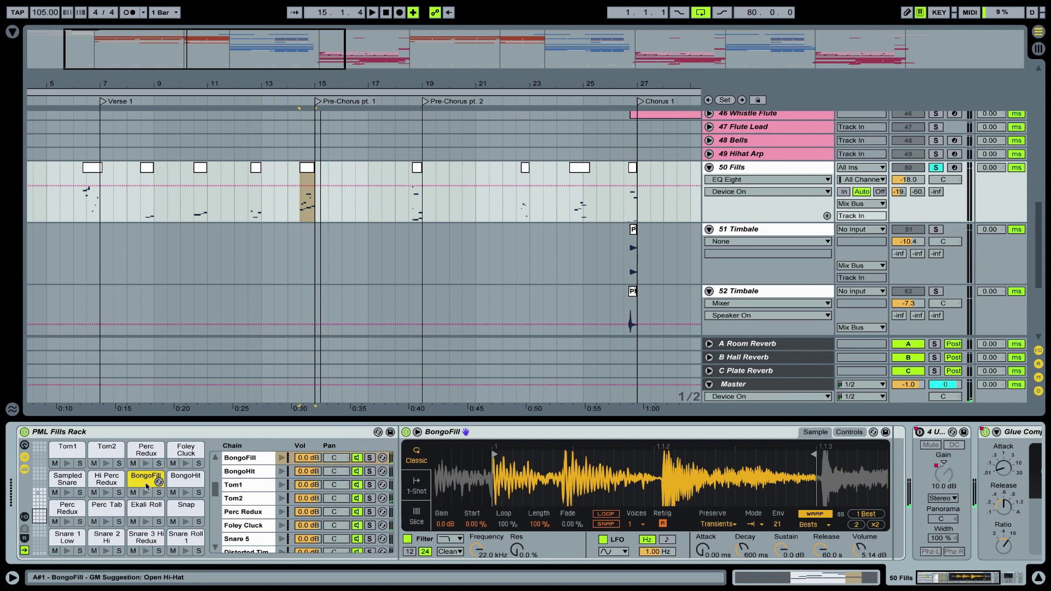
- Turn on note preview in the Fills clip before Pre-Chorus pt. 1, and audition its BongoFill note and the matching pad
key(shift+Tab)
scroll(723, 437, down, 3)
scroll(735, 402, down, 1)
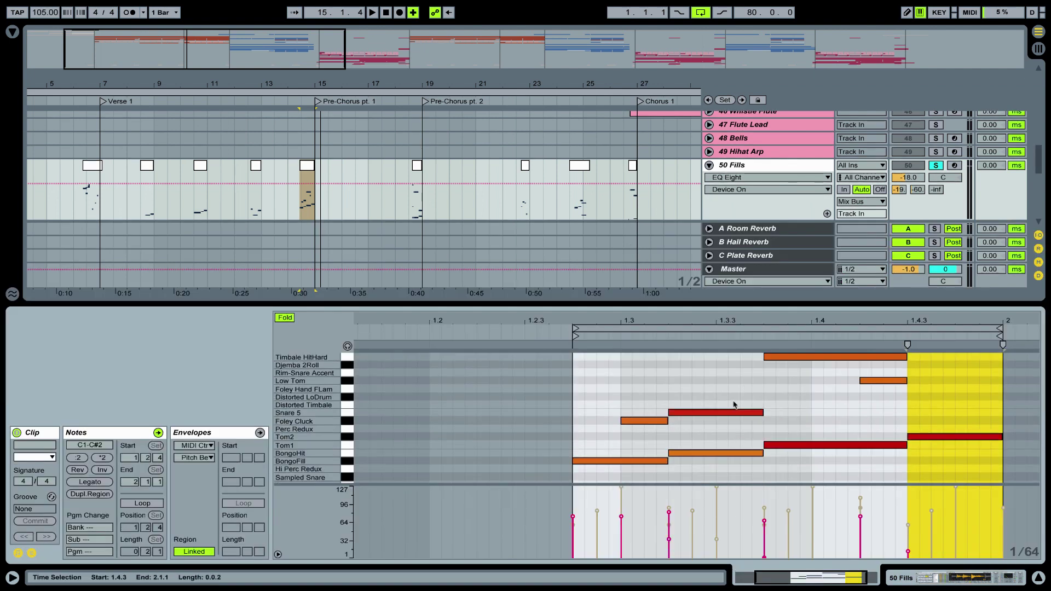
click(581, 461)
click(347, 346)
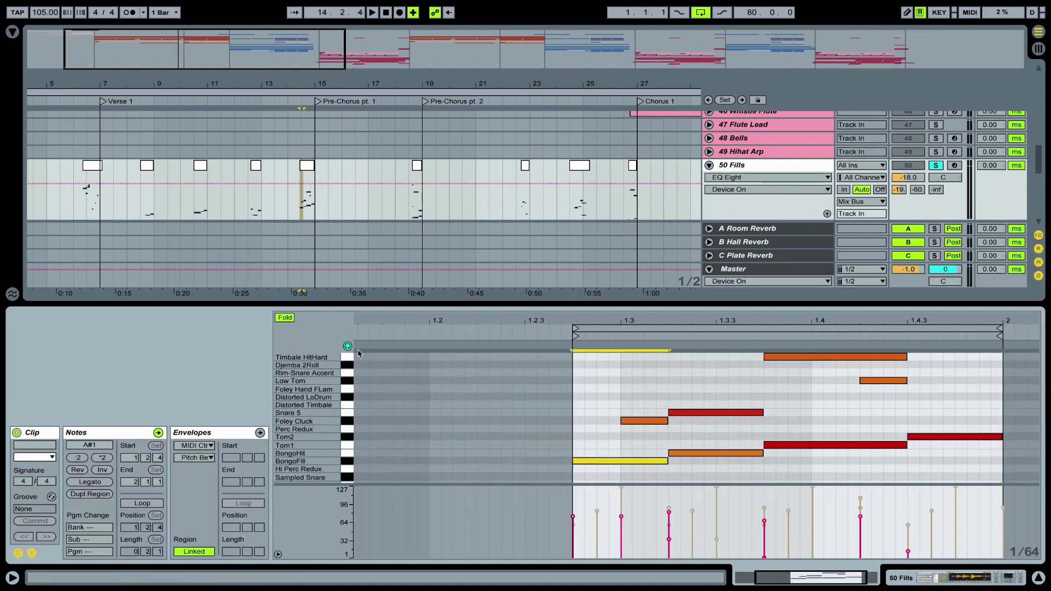
drag(599, 437, 596, 500)
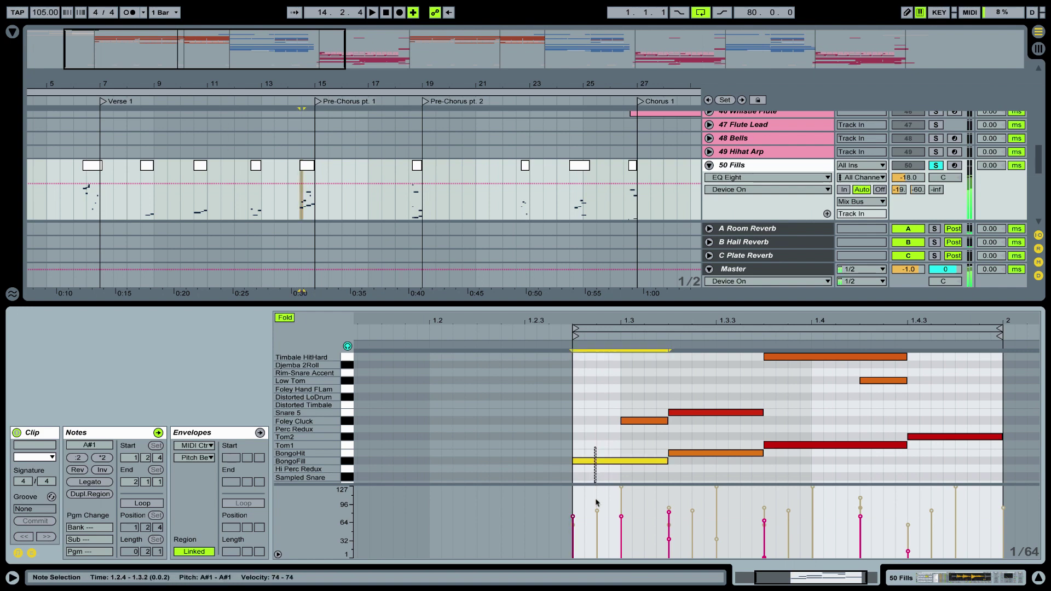
key(shift+Tab)
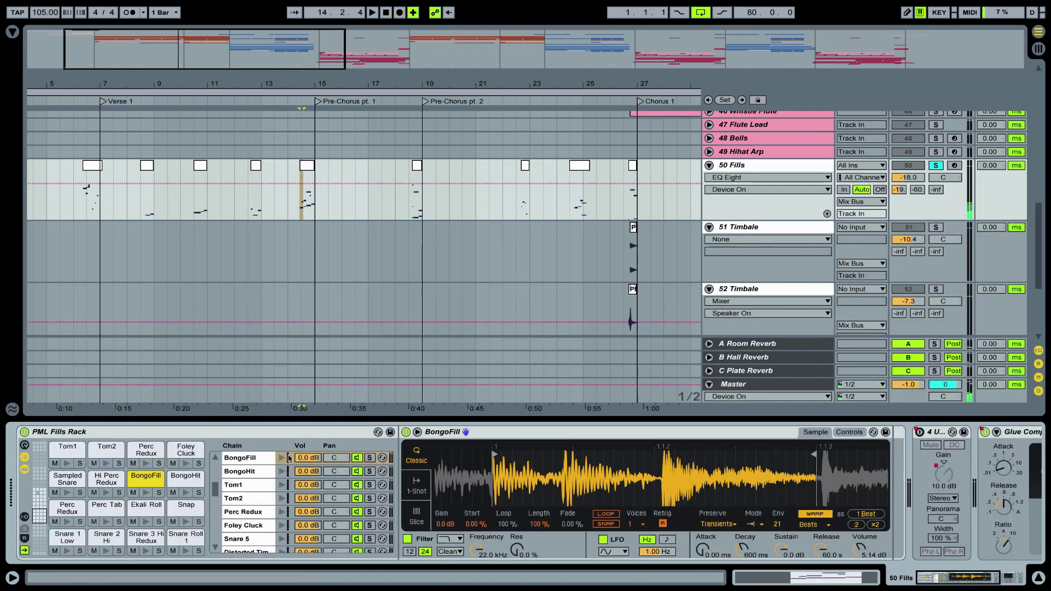
click(146, 494)
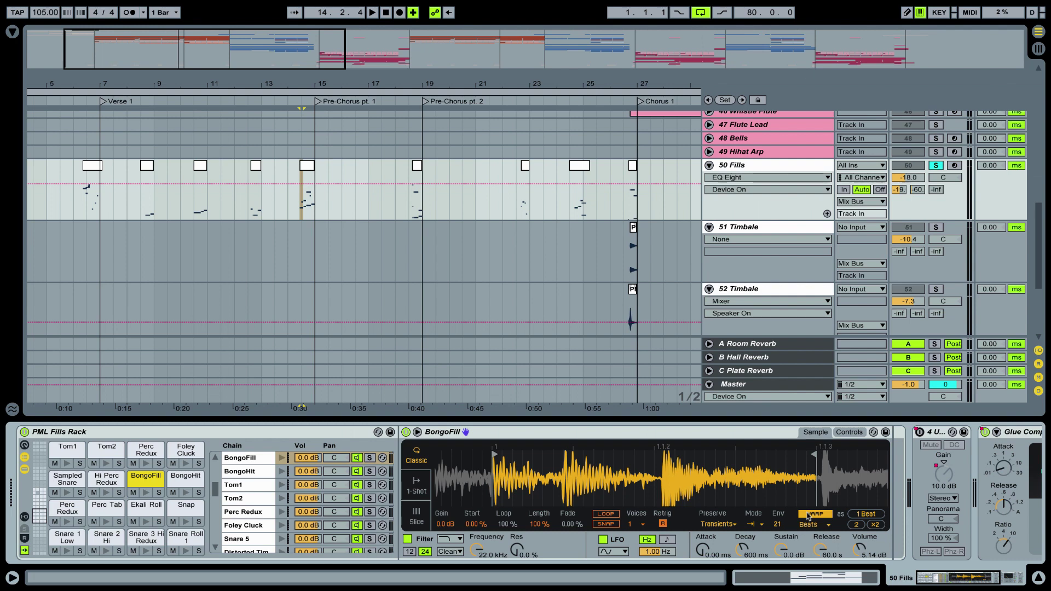
- Locate the BongoFill pad's sample in the browser
click(782, 168)
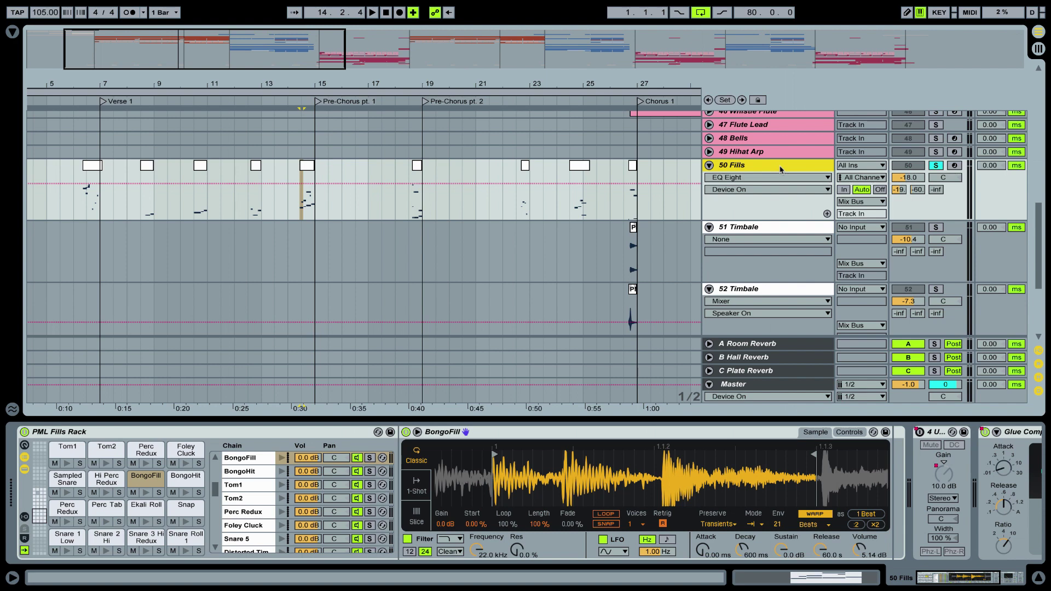
right_click(581, 477)
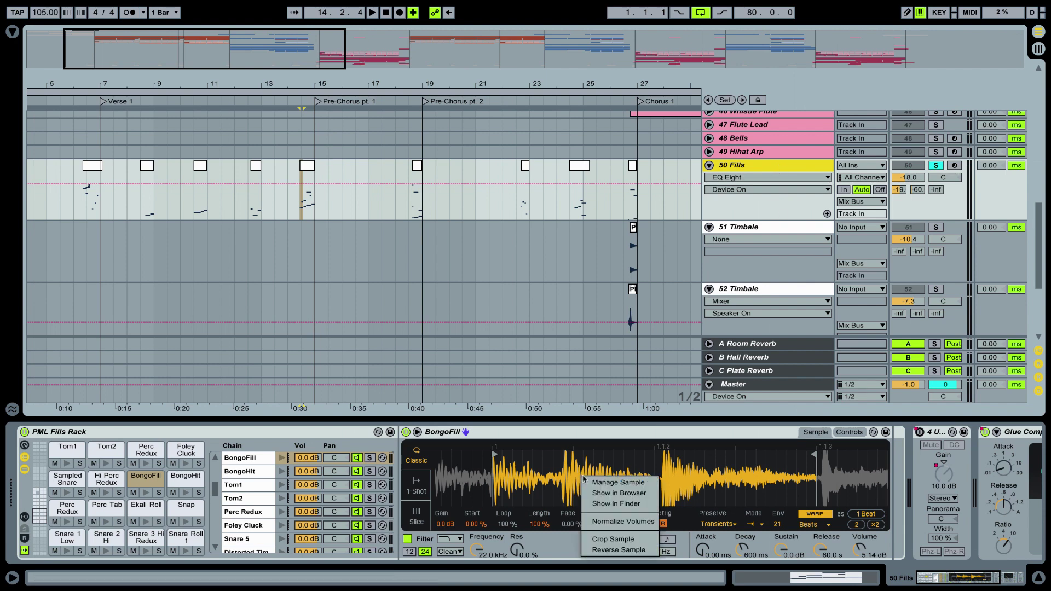
click(614, 496)
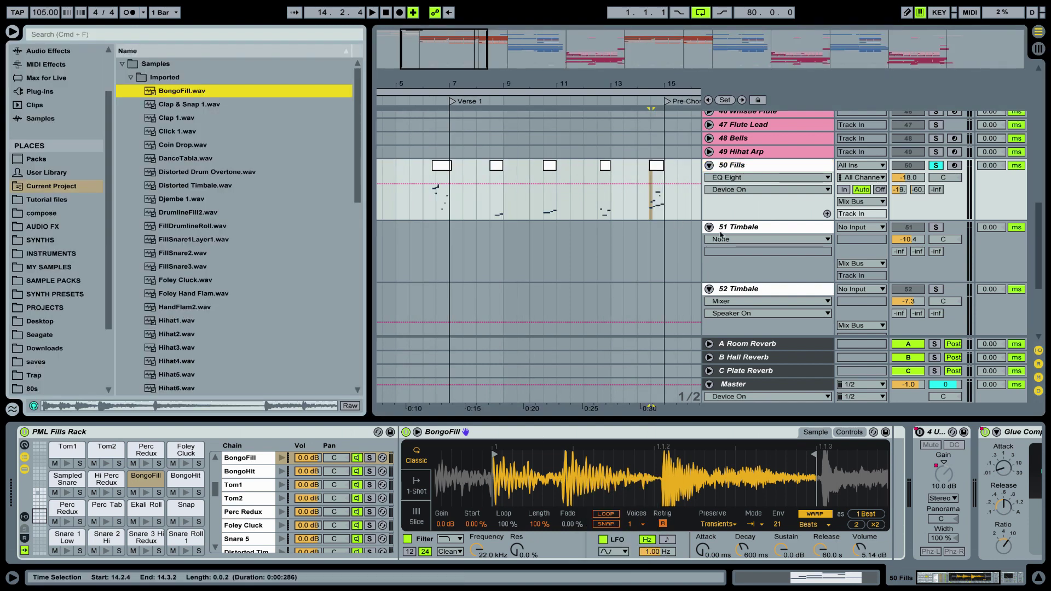
- Place BongoFill.wav on track 51 Timbale at bar 8, open its sample view and turn on Warp
drag(257, 94, 480, 247)
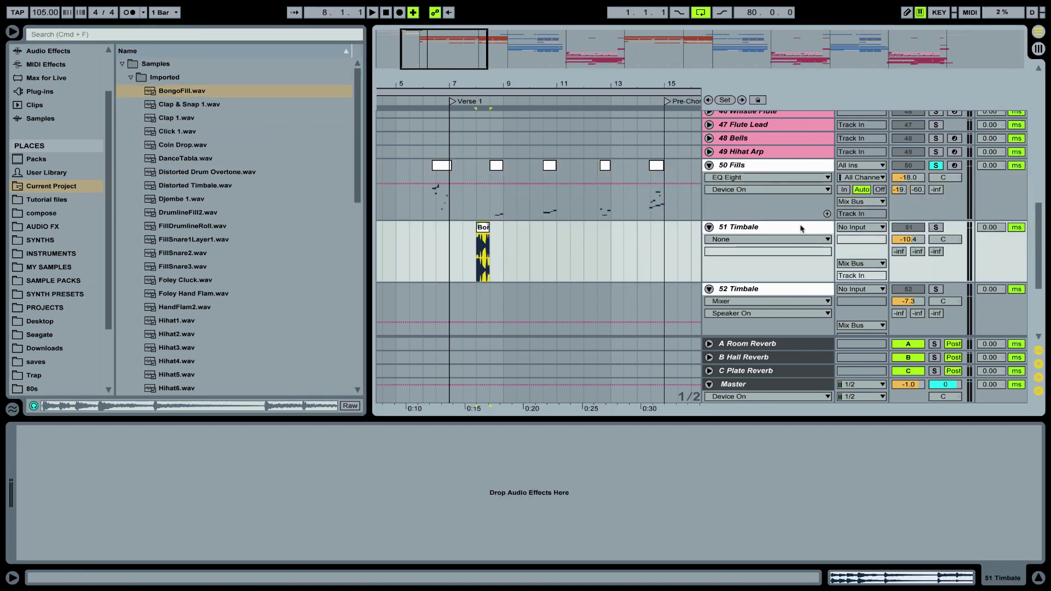
key(shift+Tab)
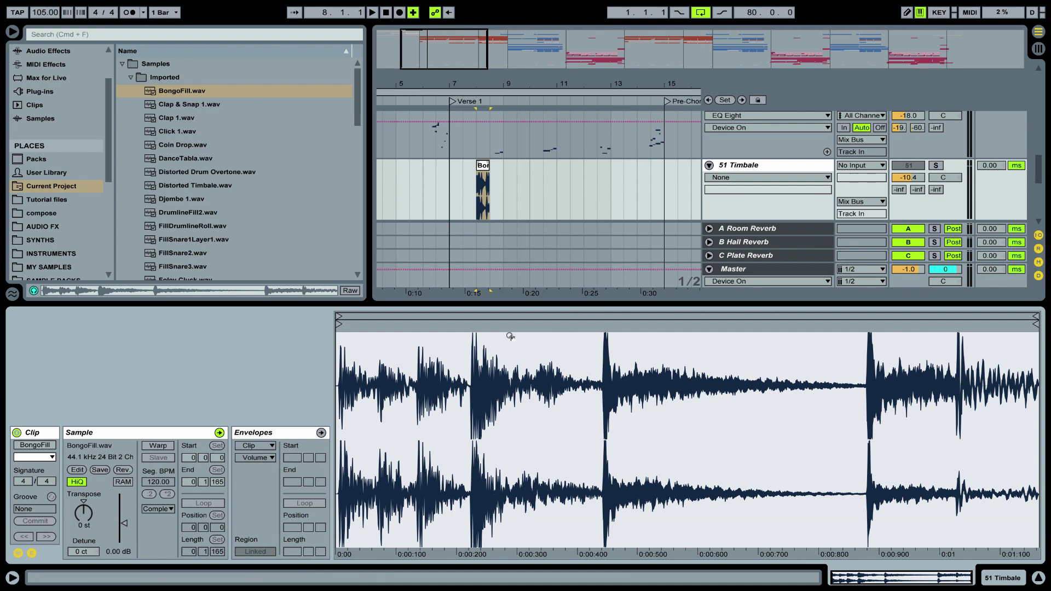
click(155, 446)
click(491, 362)
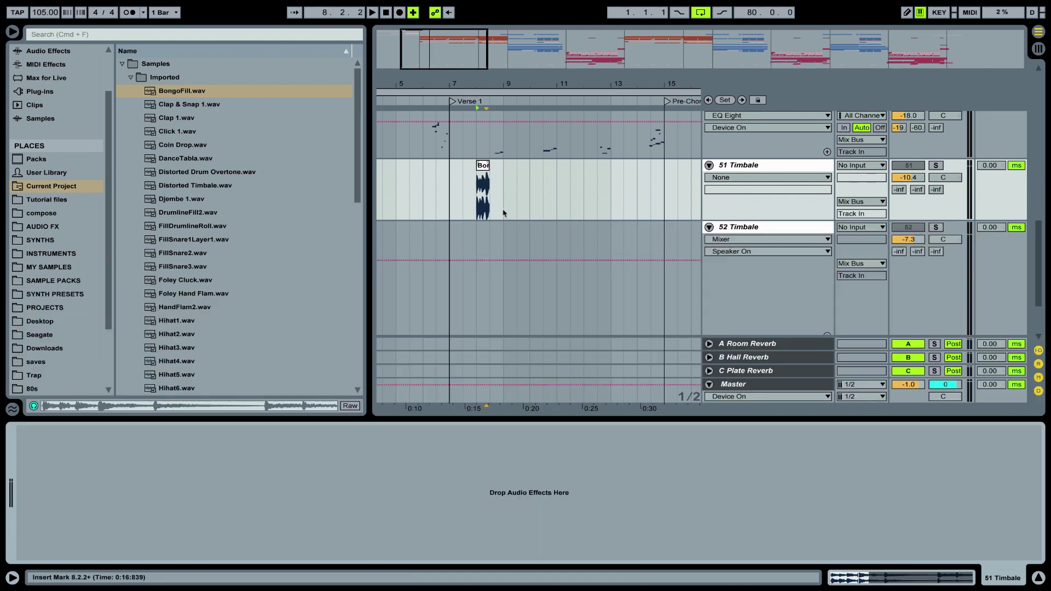
- Return to the Fills track just before Verse 1 and show the rack's upper pad bank up to B4
click(441, 192)
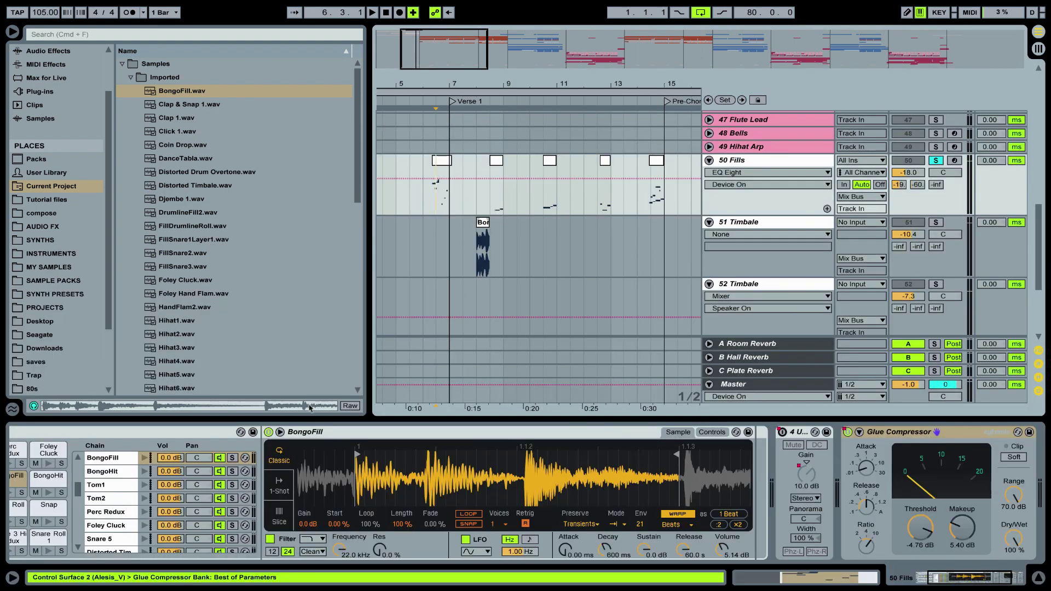
click(42, 489)
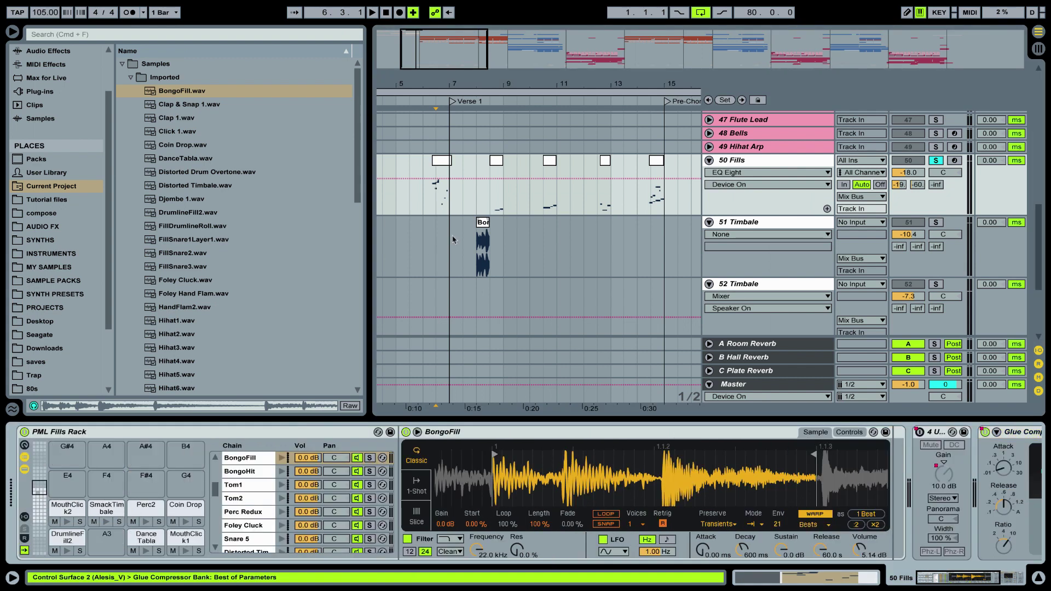
- Delete the BongoFill clip at bar 8 from track 51 Timbale
drag(486, 226, 71, 496)
click(498, 239)
key(Delete)
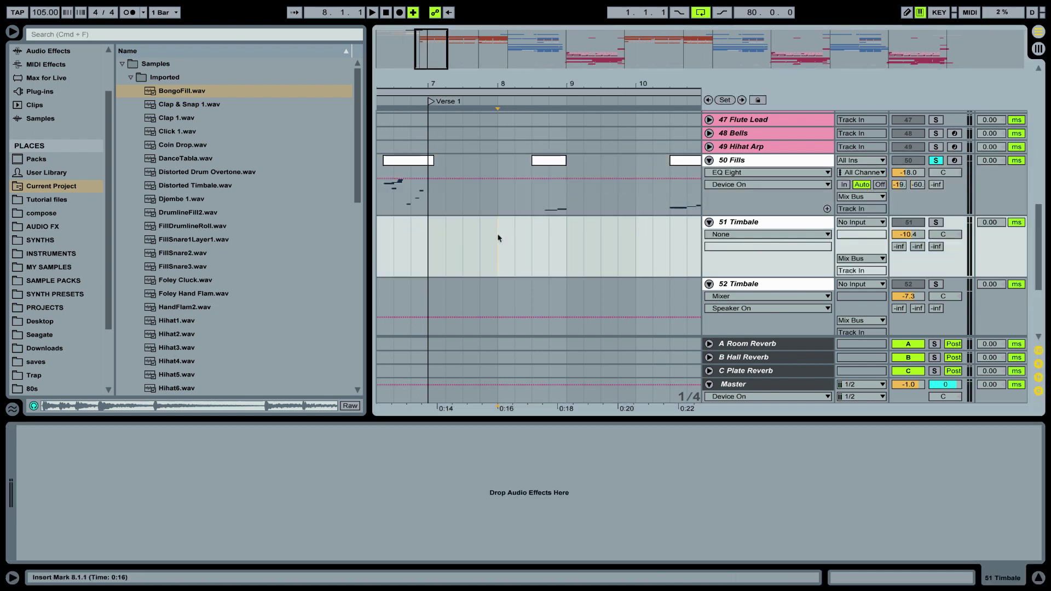
- Return to the Fills track and pick out the Djemba 2Roll pad in the PML Fills Rack
click(474, 209)
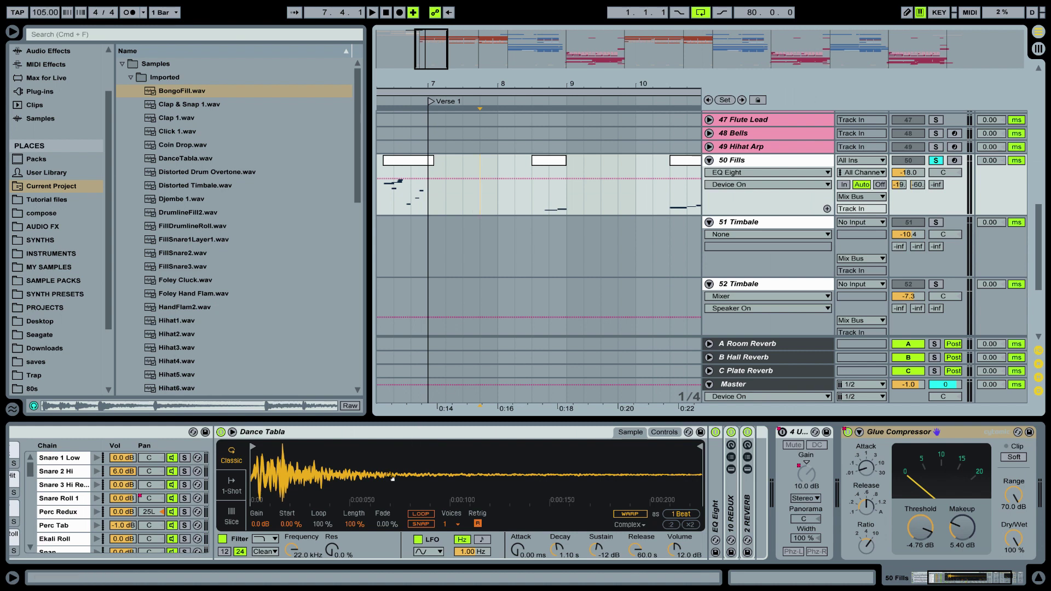
scroll(375, 491, left, 3)
scroll(146, 509, up, 3)
click(146, 523)
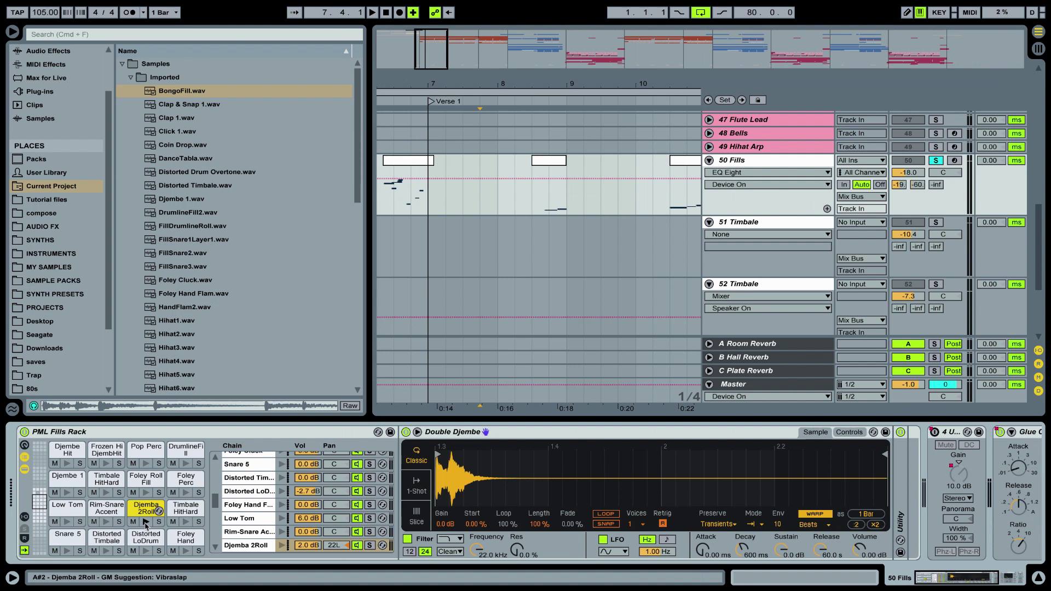
- Play the Fills clip just before Verse 1 and open its MIDI notes
drag(421, 82, 418, 52)
click(416, 160)
key(space)
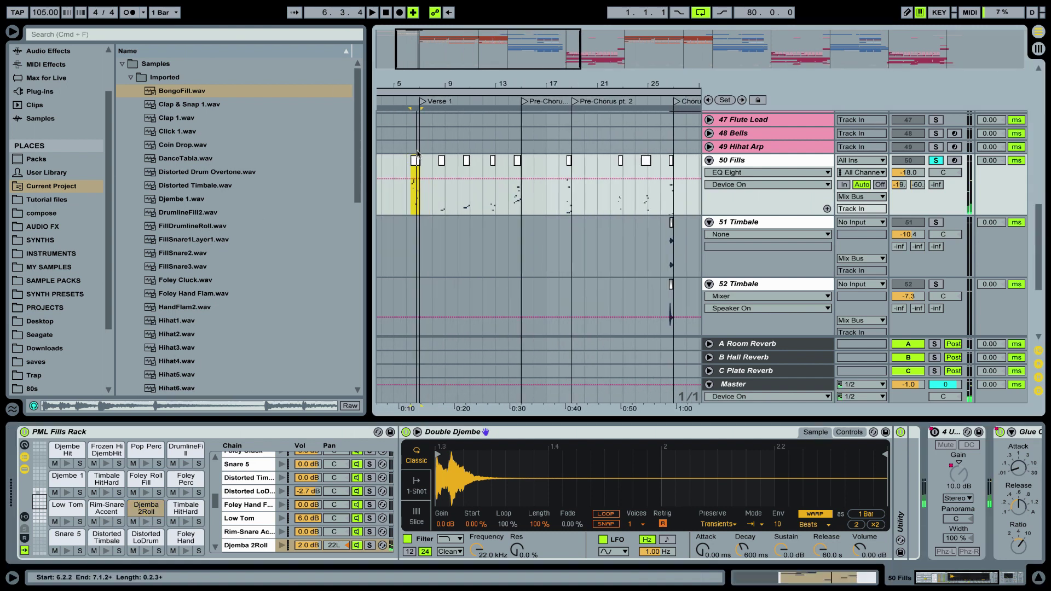
drag(414, 84, 447, 127)
double_click(453, 160)
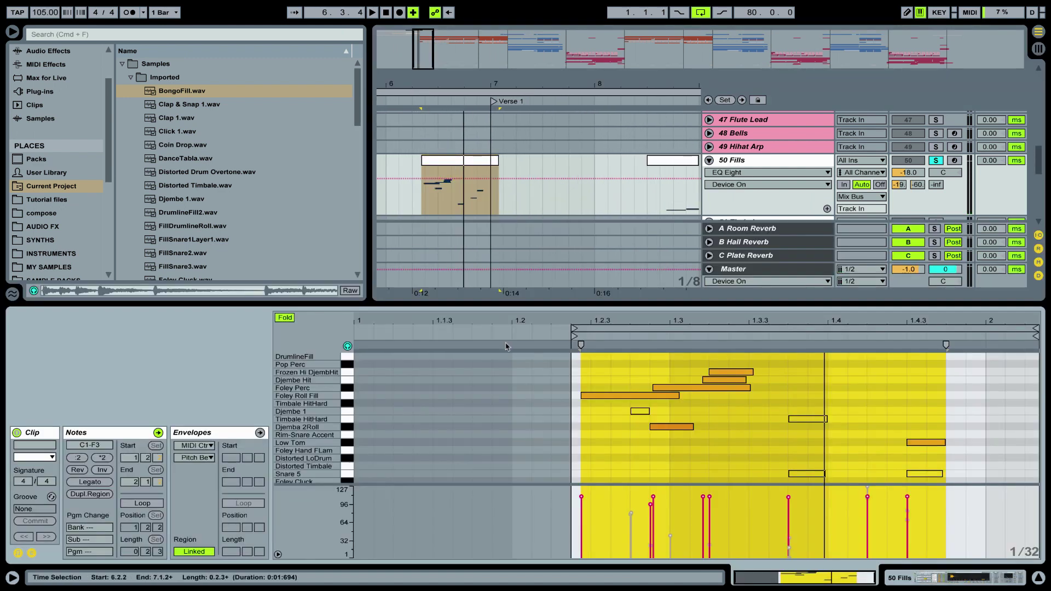
- Audition the clip's Djemba 2Roll, Foley Roll Fill, Foley Perc and Frozen Hi DjembHit notes individually
click(577, 407)
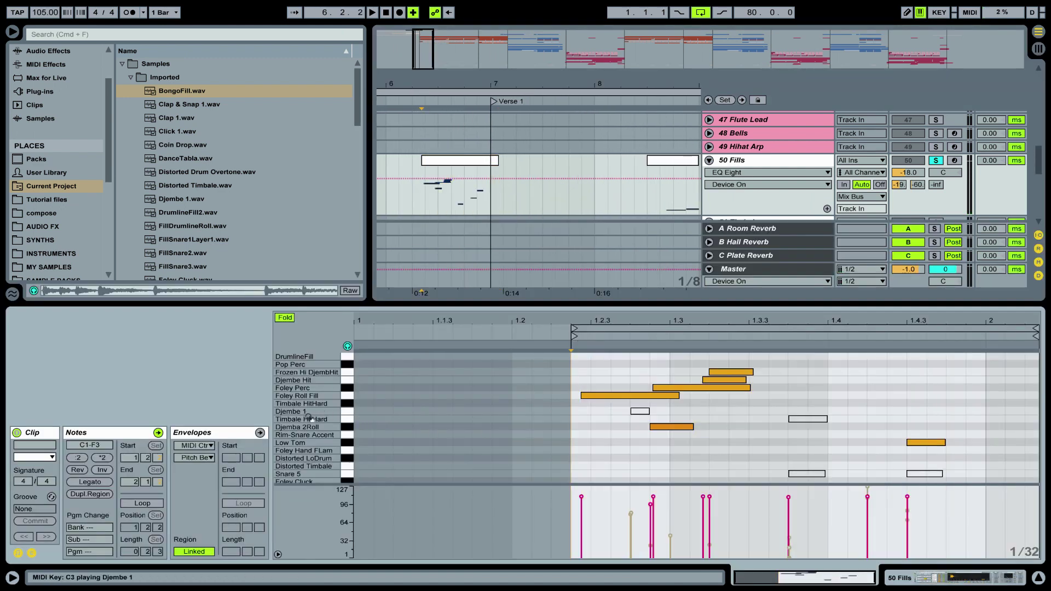
click(655, 426)
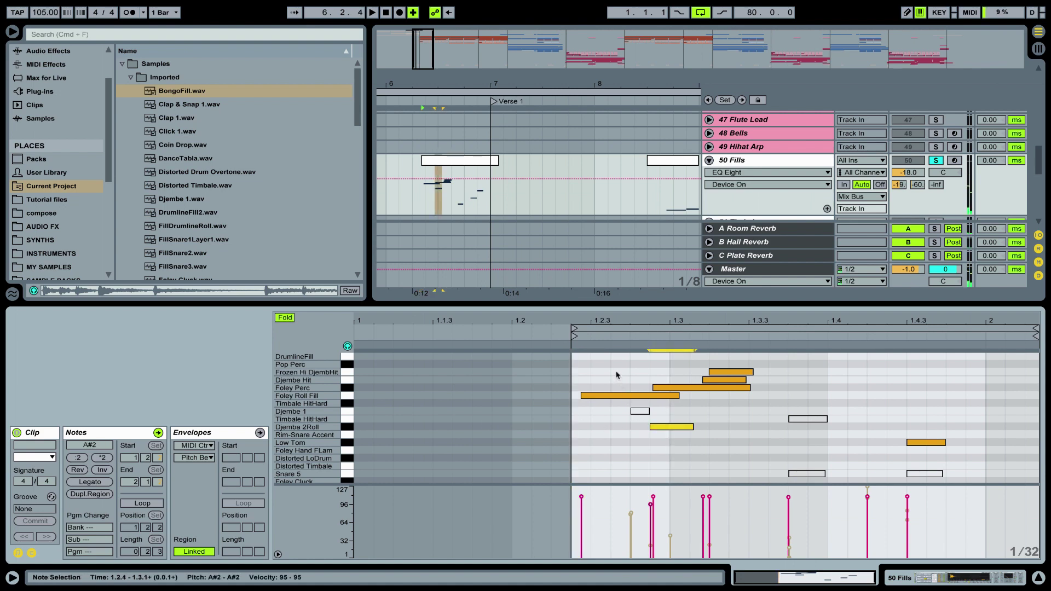
click(603, 395)
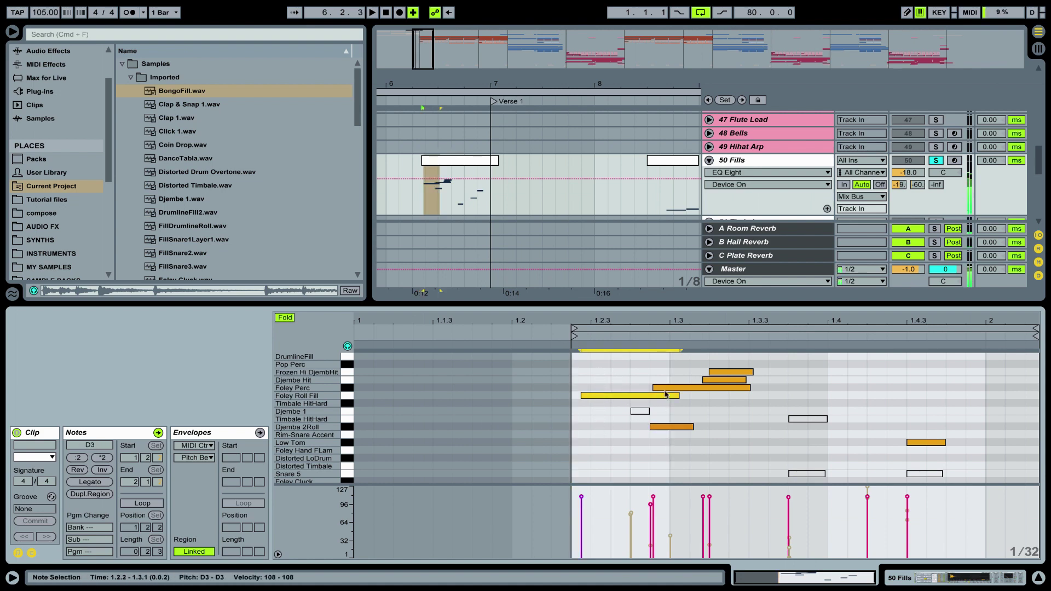
click(694, 388)
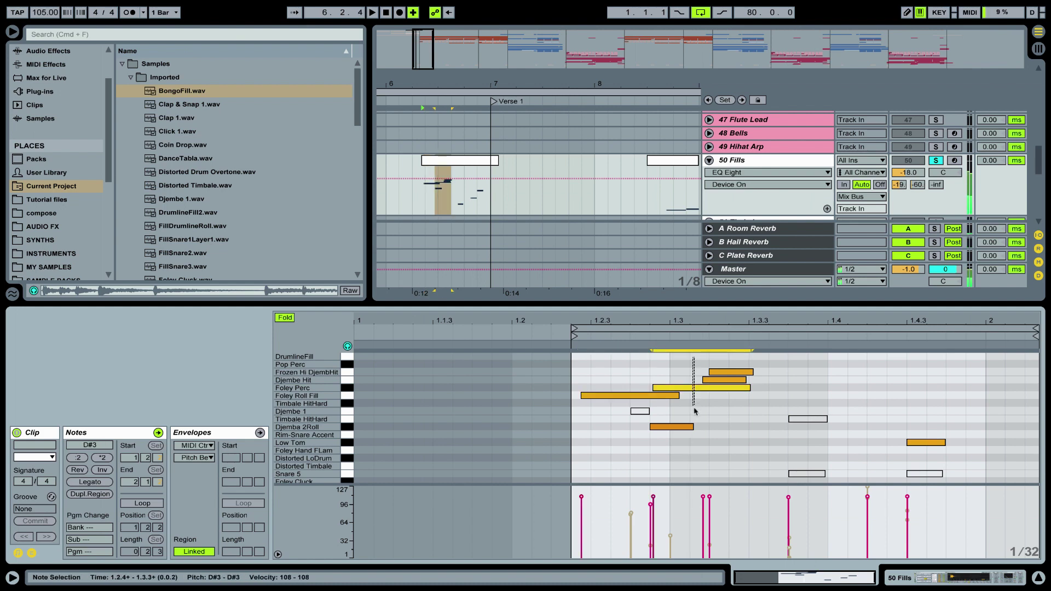
drag(694, 411, 720, 413)
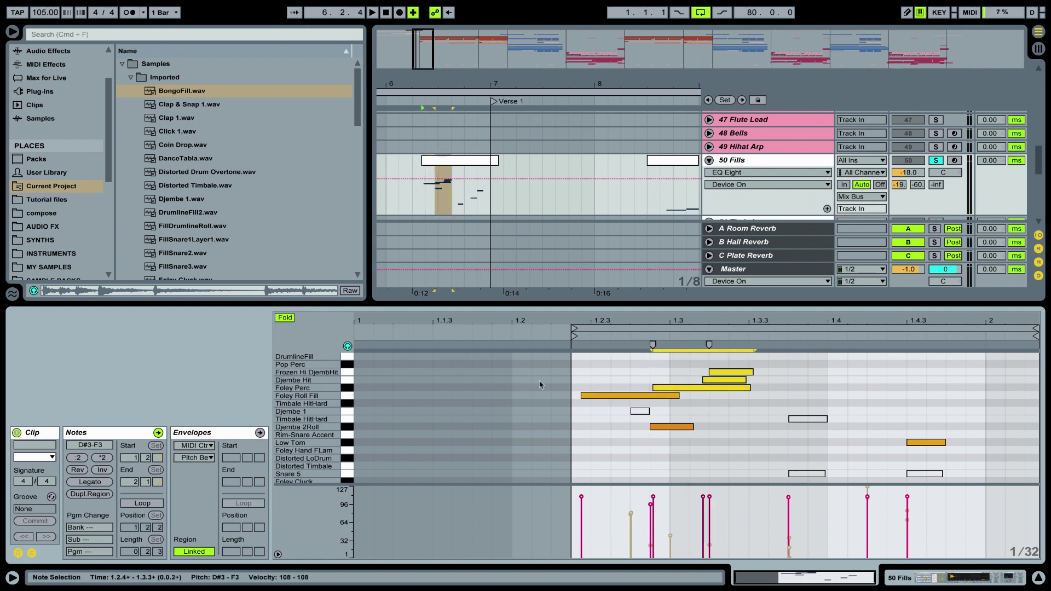
click(714, 372)
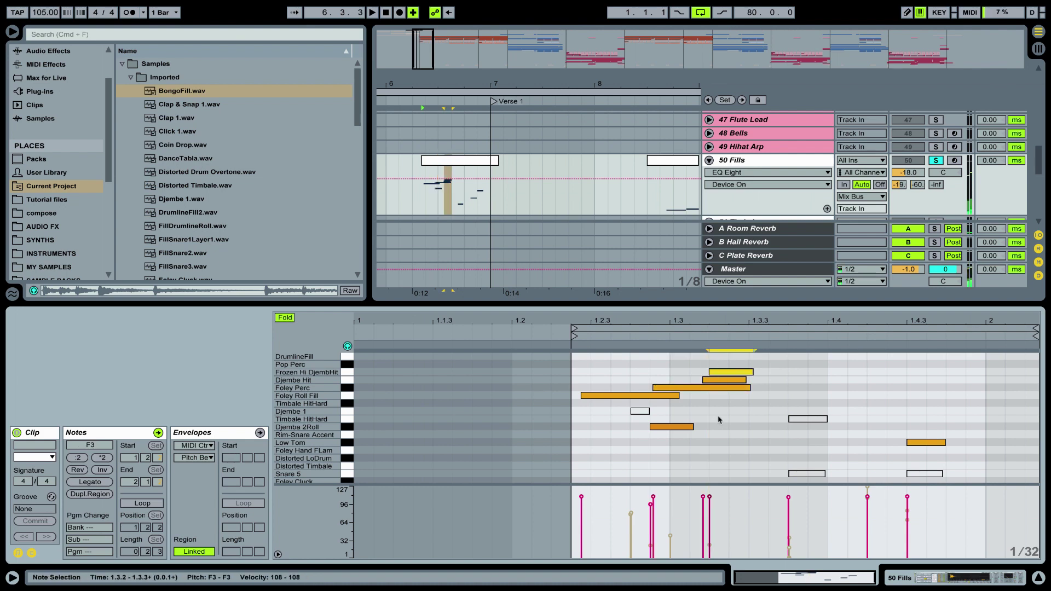
click(683, 428)
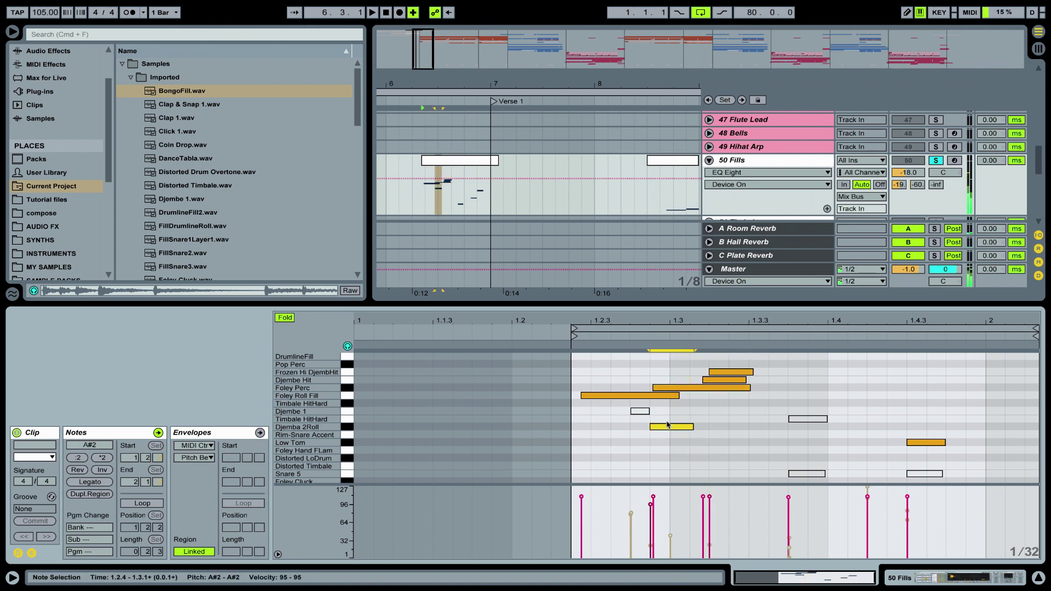
- Play the Fills clip before Verse 1 from its start, stop playback, and audition its Foley Perc note
click(458, 164)
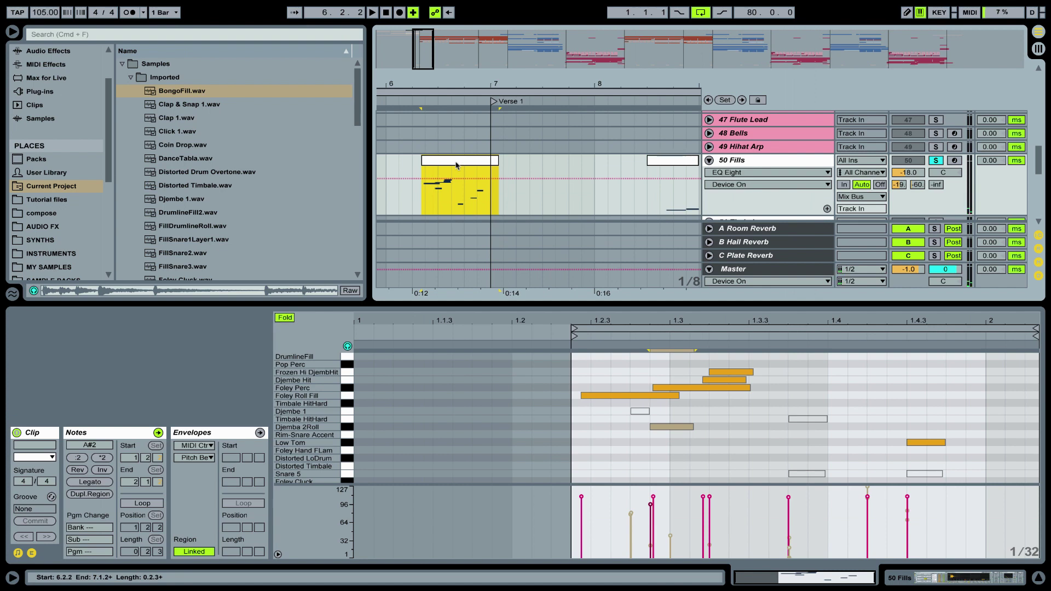
key(space)
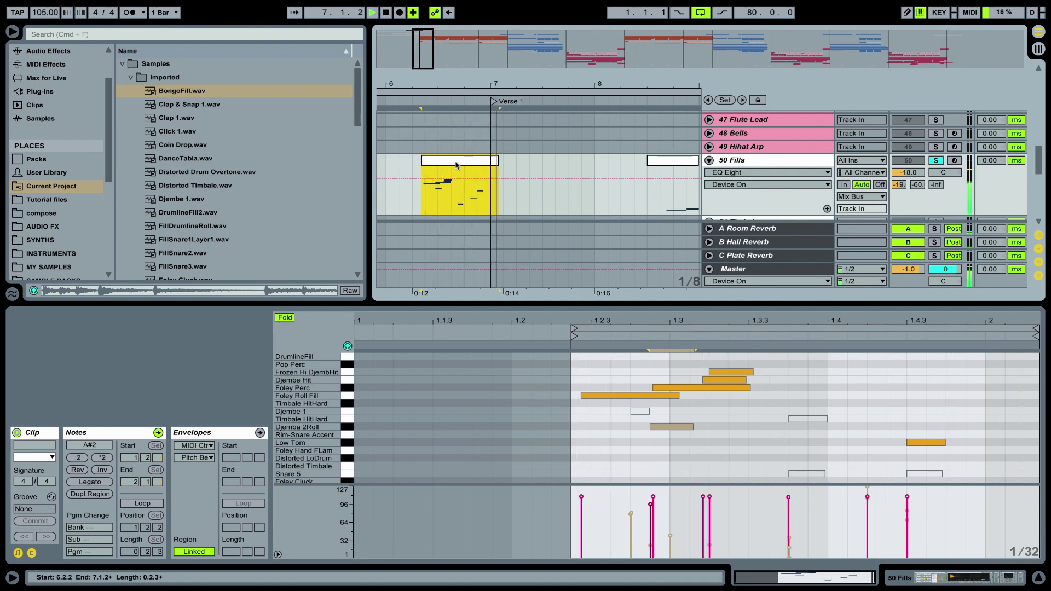
key(space)
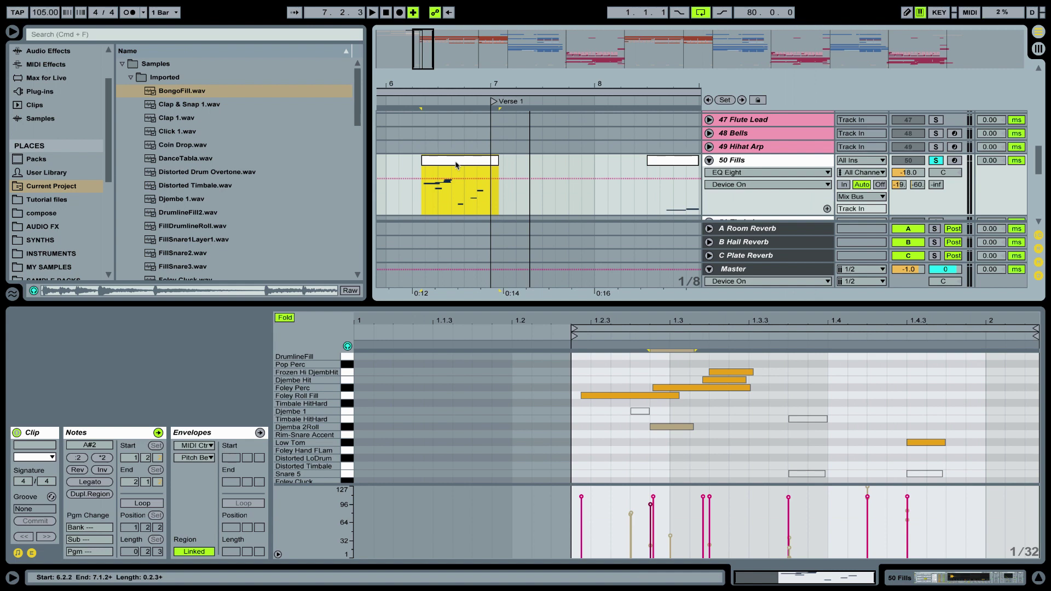
click(692, 387)
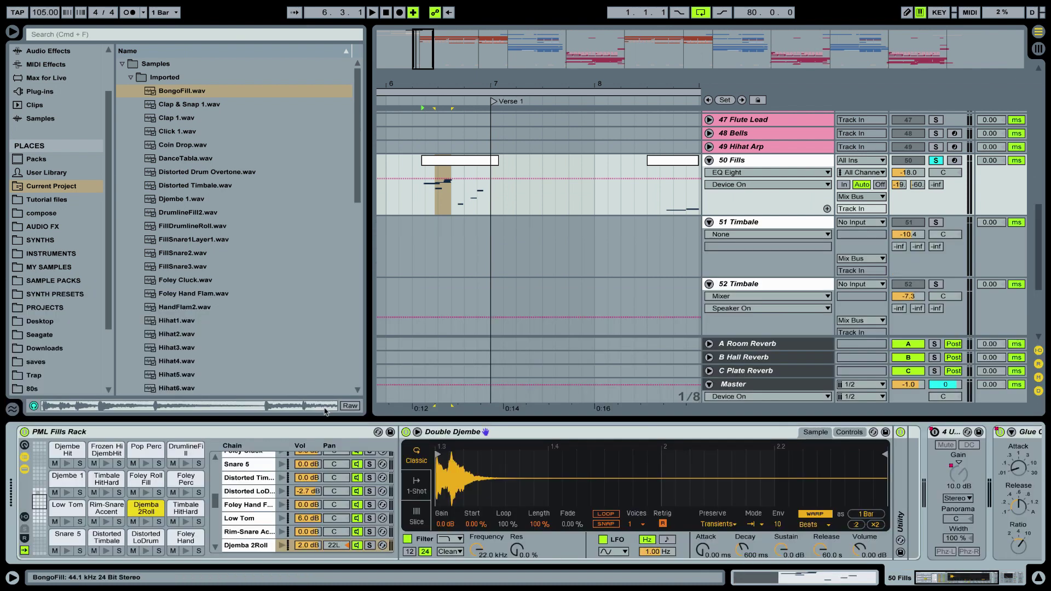
- Show the rack's lowest pad bank and audition the Snare 1 Low, Snare 2 Hi, Snare 3 Hi Redux and Snare Roll 1 pads
click(40, 516)
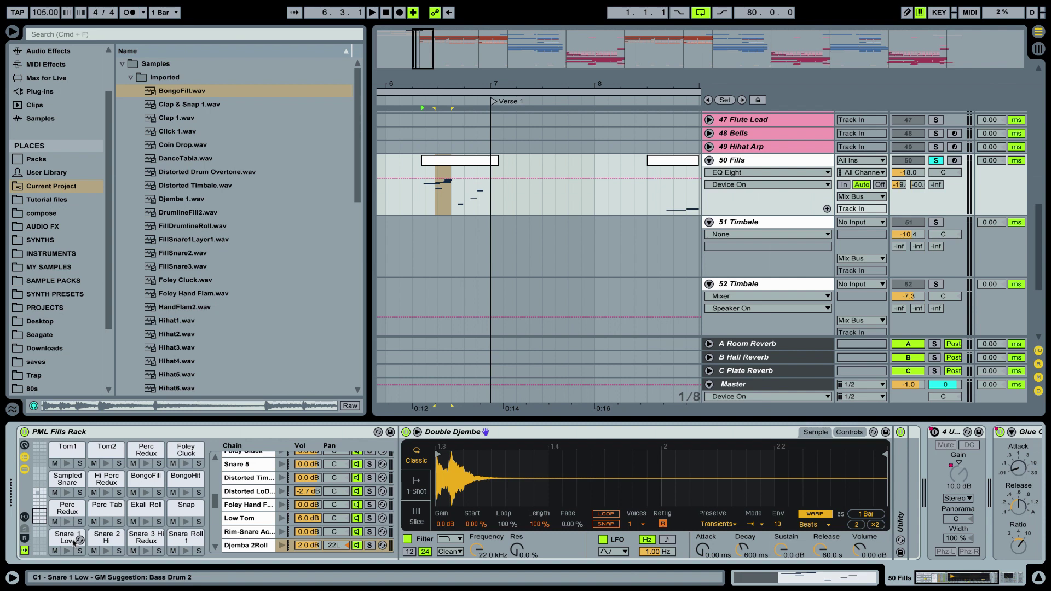
click(75, 542)
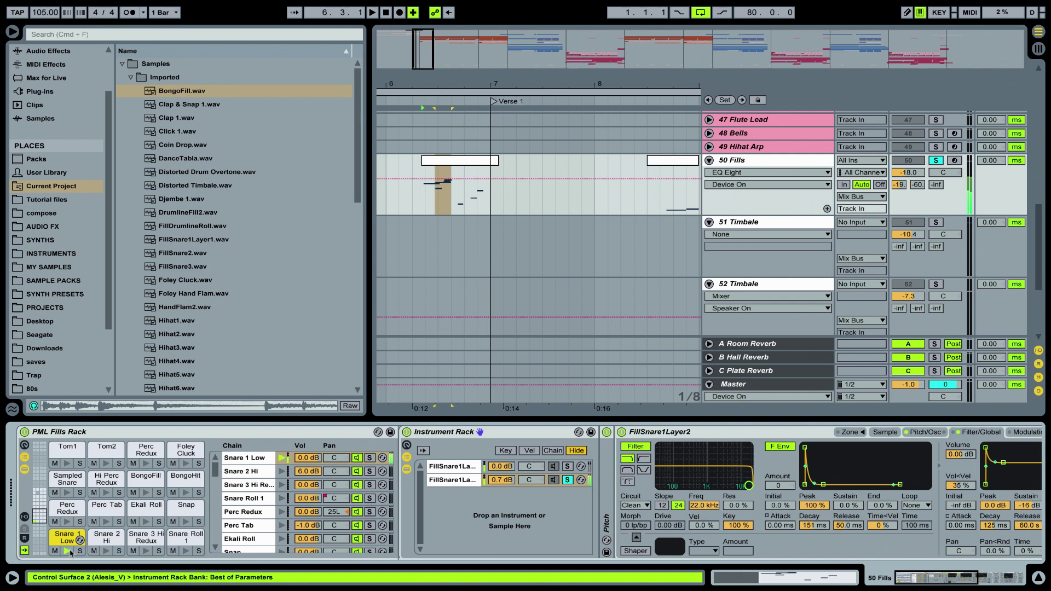
click(108, 540)
click(146, 538)
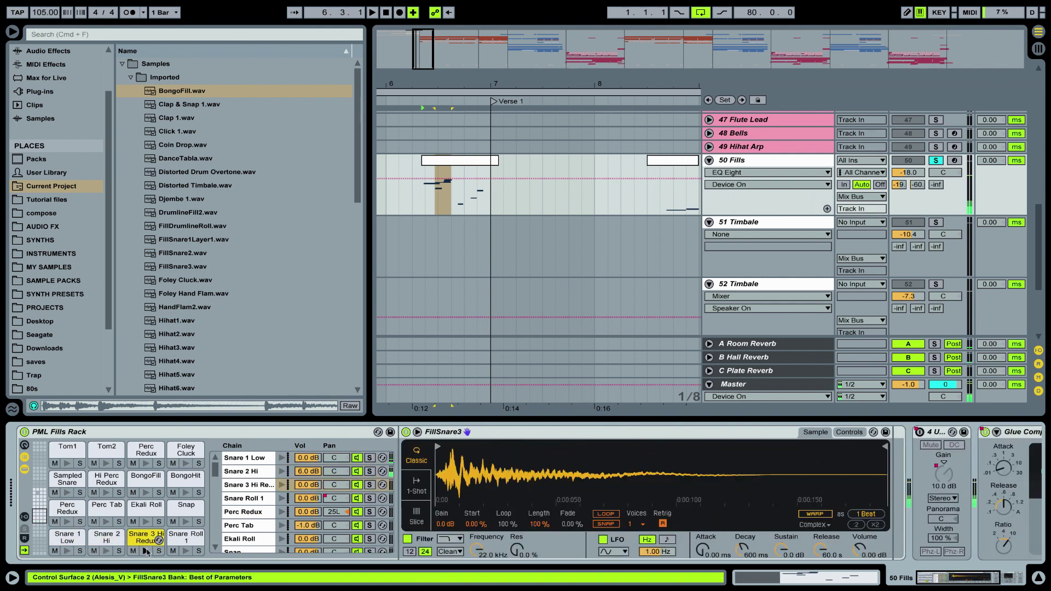
click(183, 549)
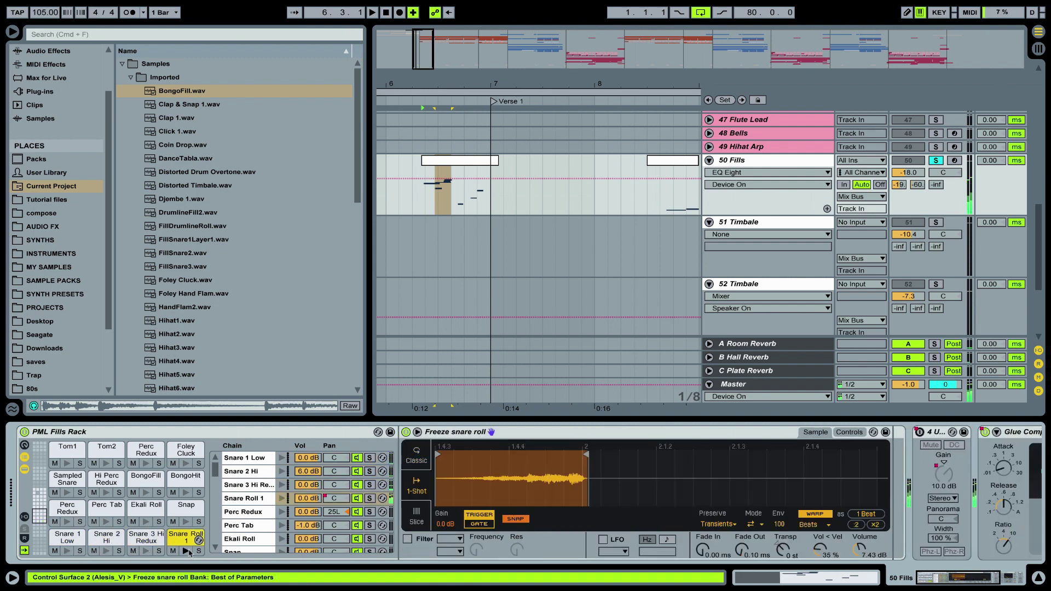
click(155, 539)
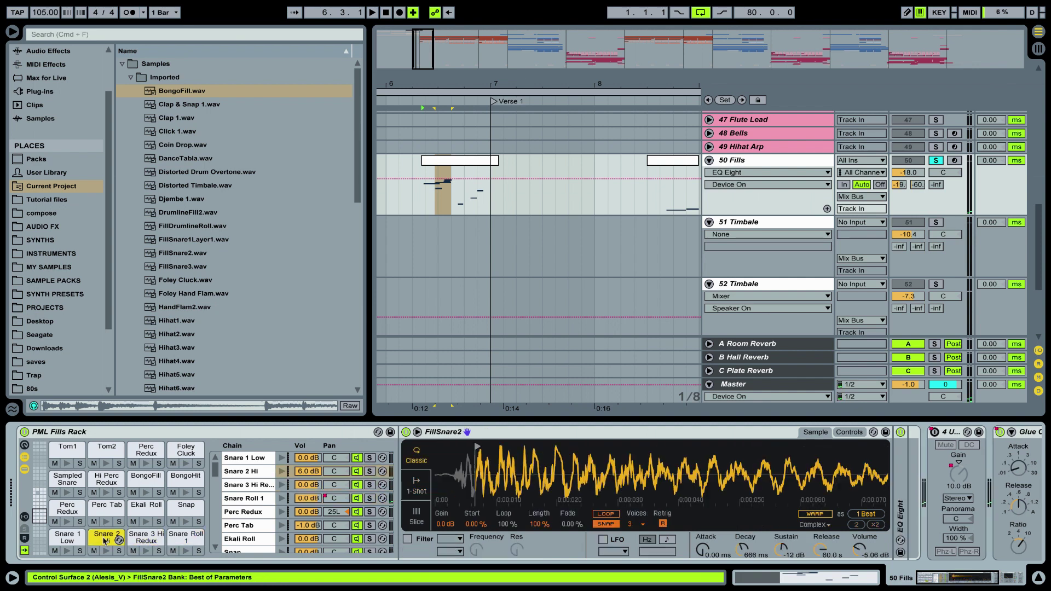
- Turn off solo on the second FillSnare1 layer of the Snare 1 Low pad and audition both layers together
click(62, 540)
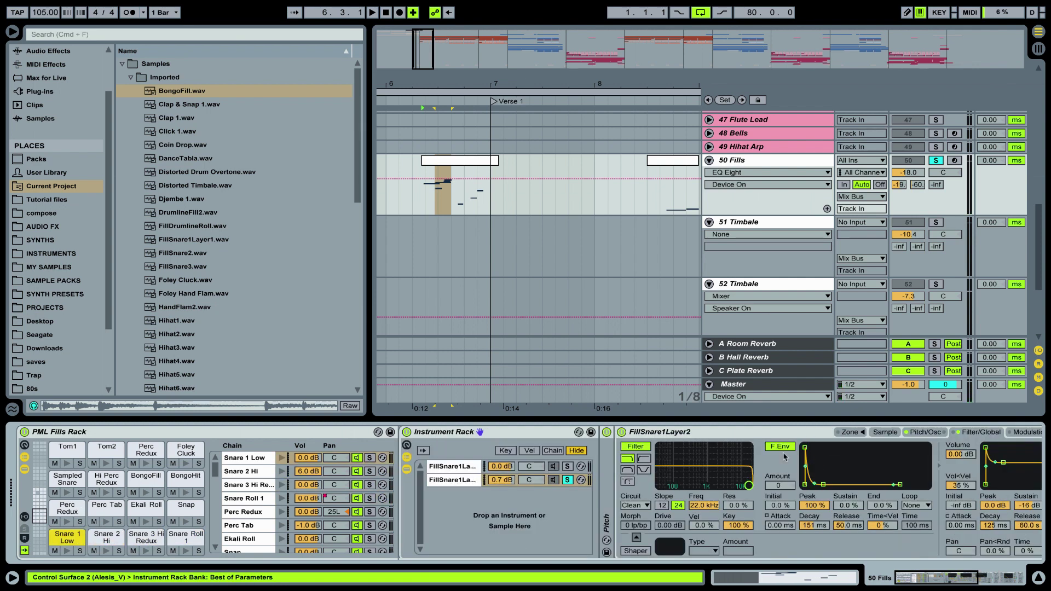
click(568, 480)
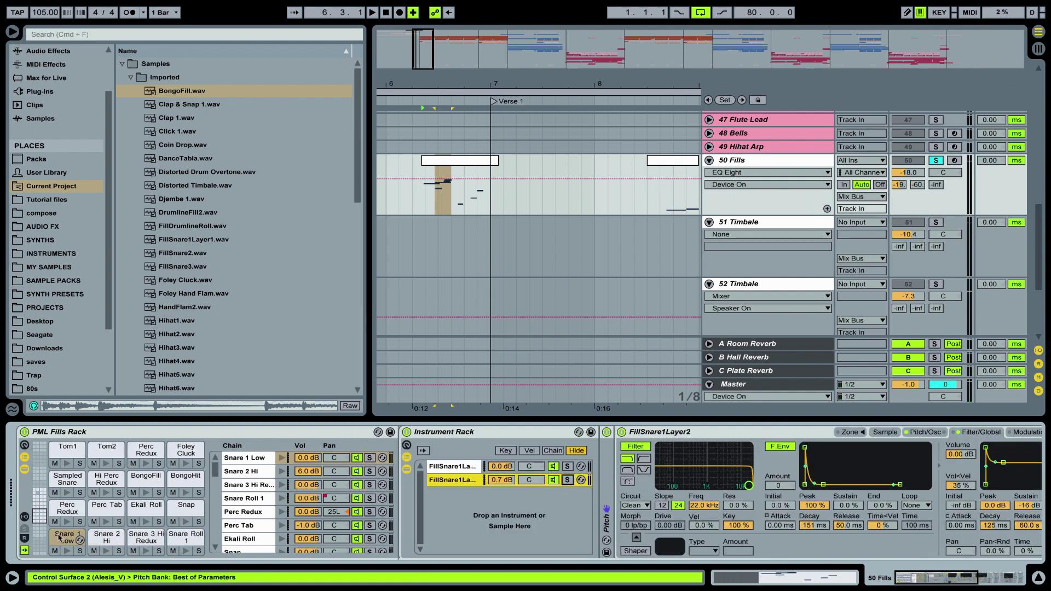
click(68, 551)
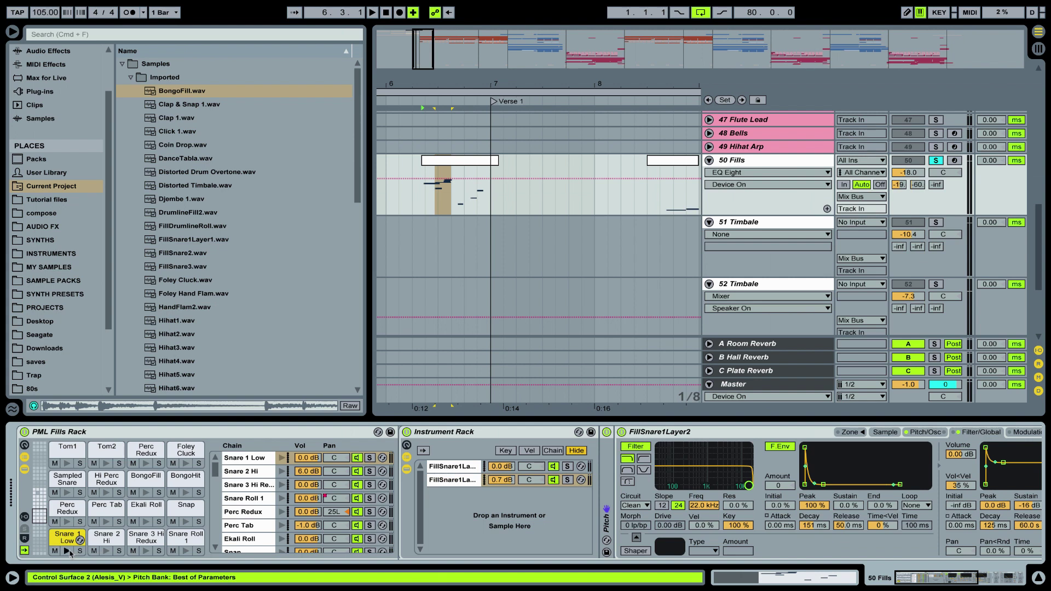
click(68, 552)
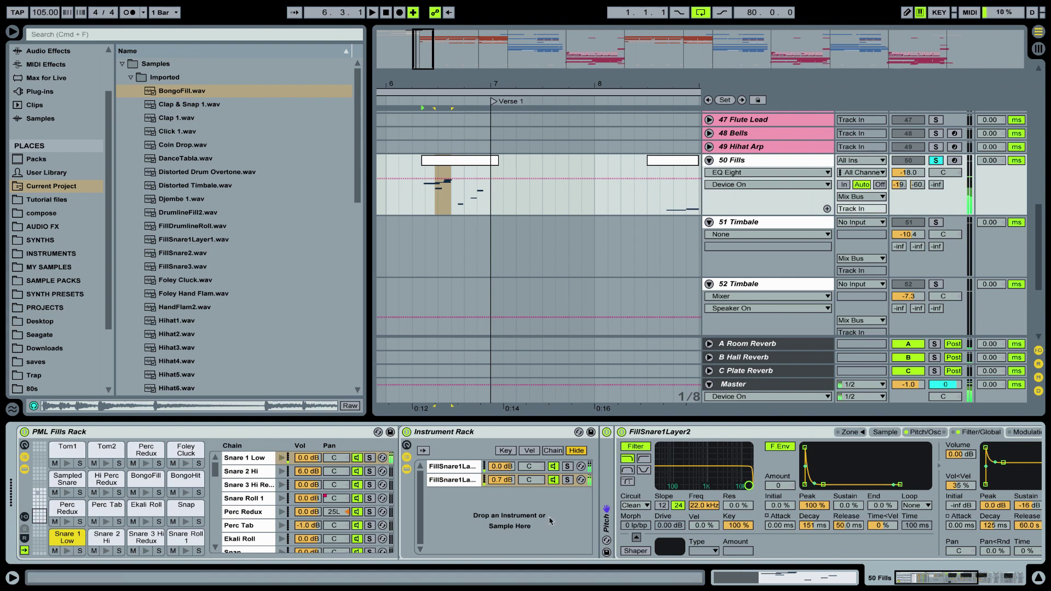
- Audition the Snare 1 Low pad with its second layer soloed and with its first layer soloed, and undo the solo changes
click(569, 480)
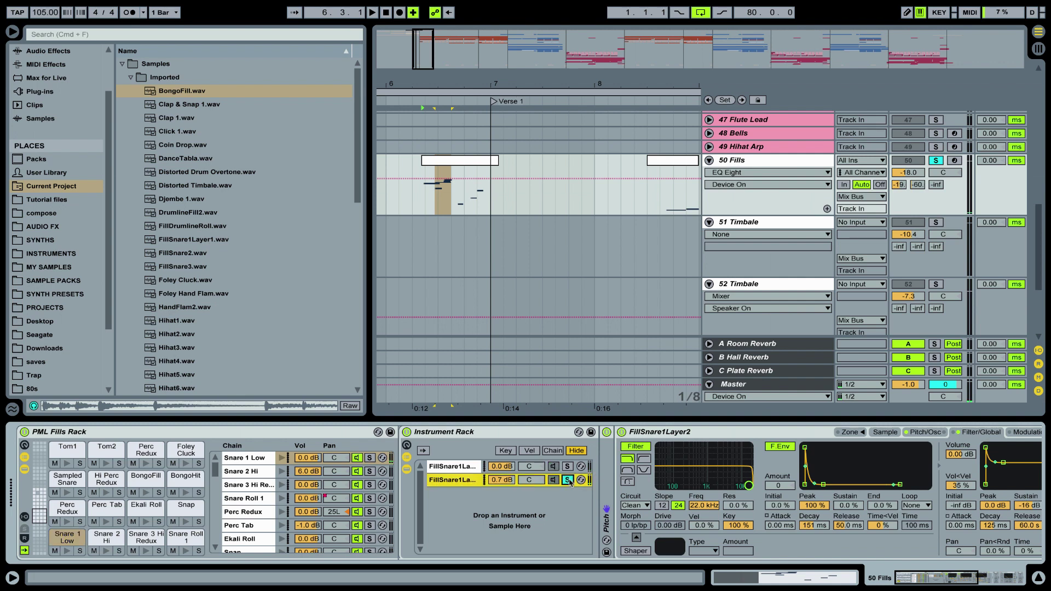
click(67, 552)
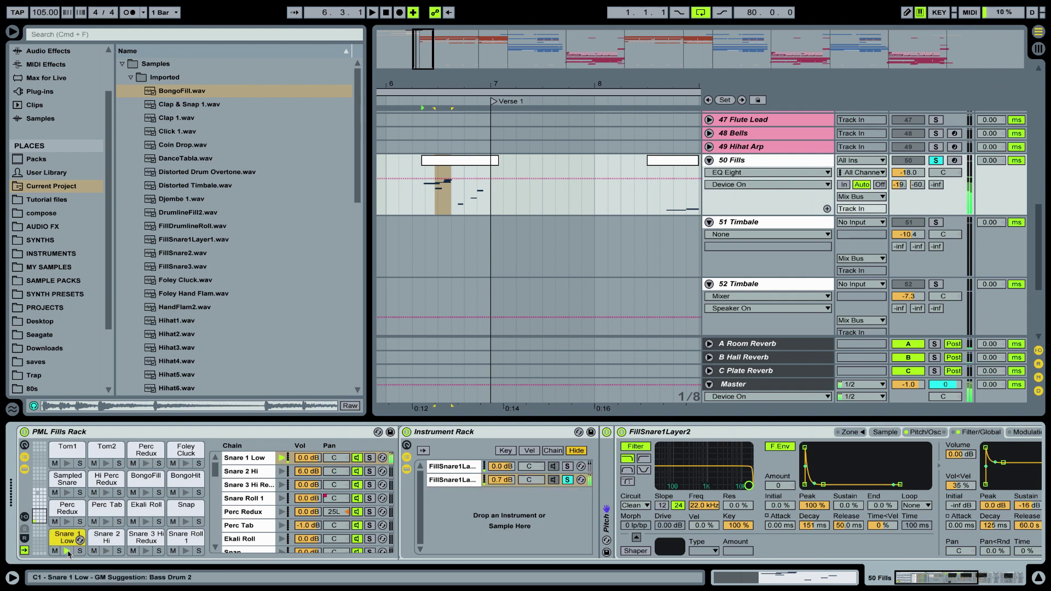
click(568, 467)
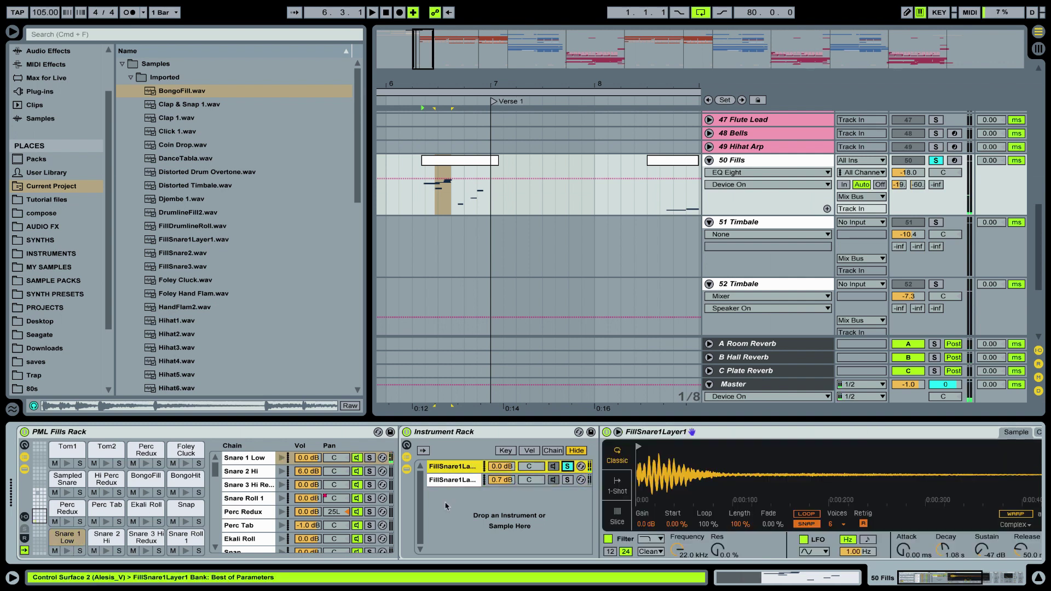
click(66, 552)
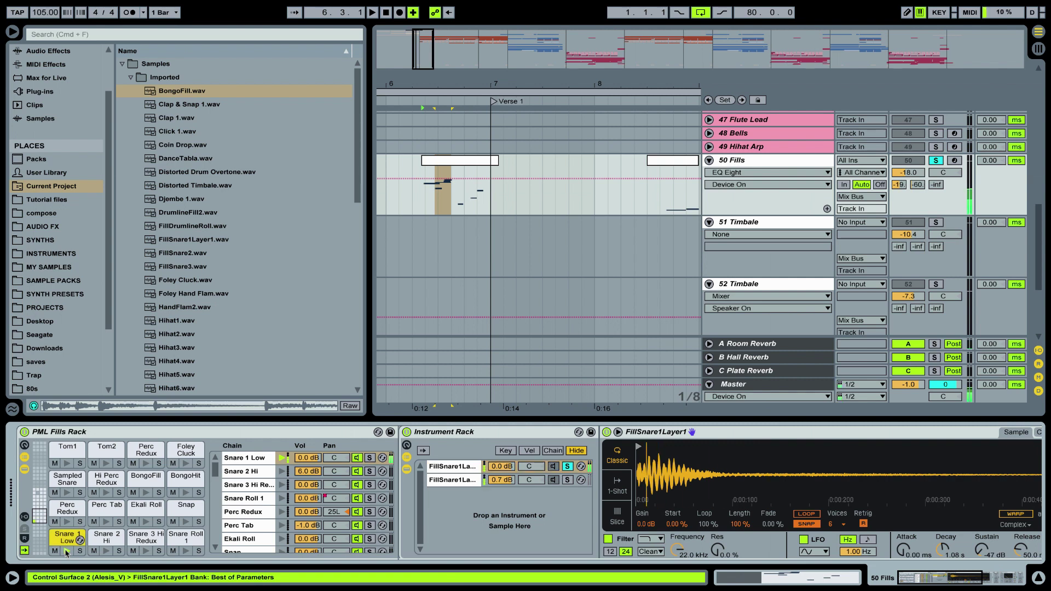
key(super+z)
key(super+z)
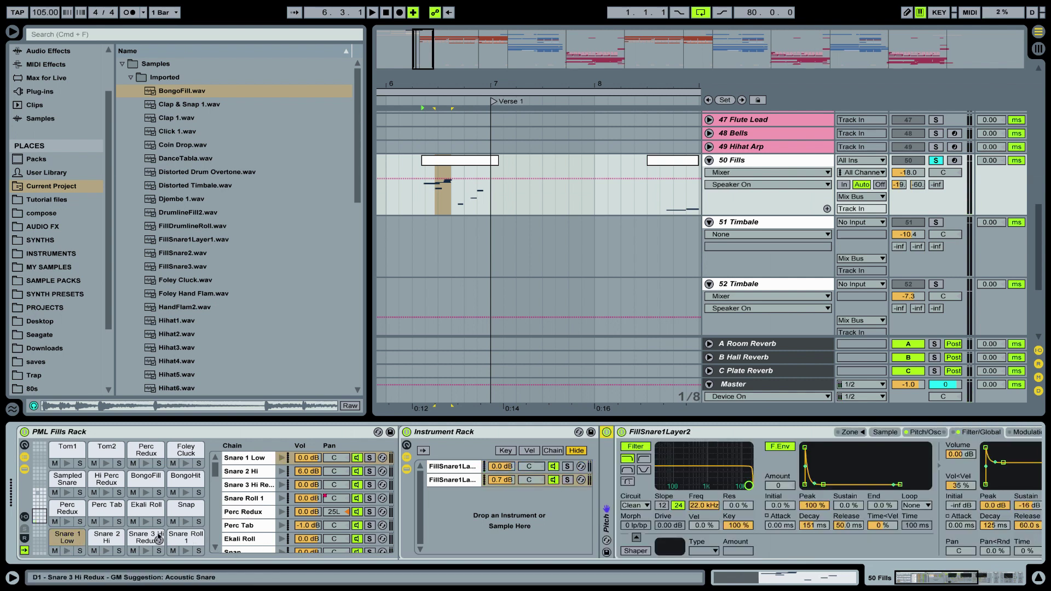
- Audition the Snare 2 Hi pad and show the Controls view of its FillSnare2 sampler
click(107, 537)
click(106, 552)
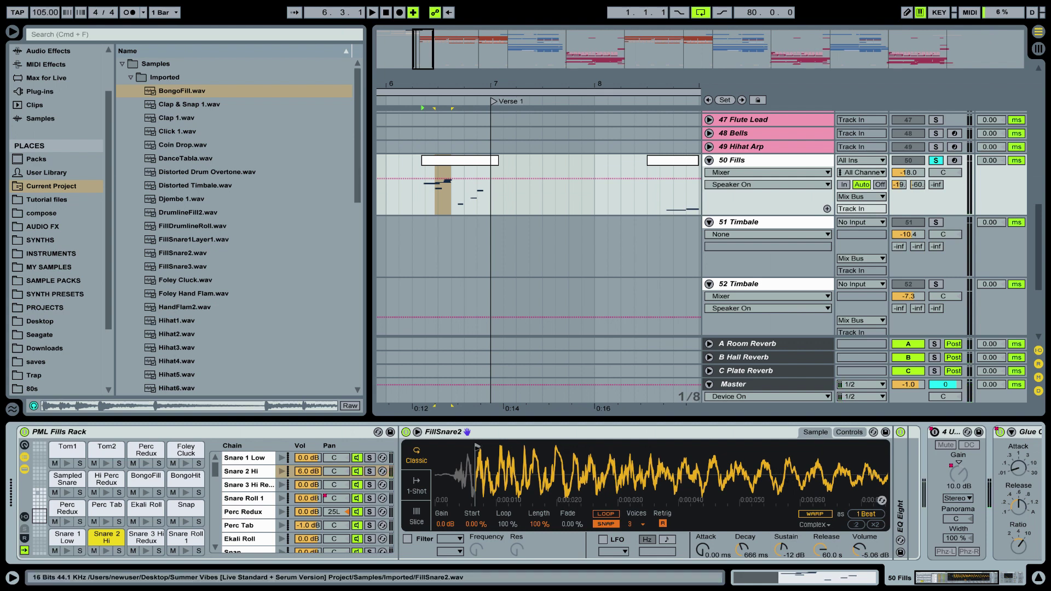
click(107, 551)
key(super+z)
click(847, 433)
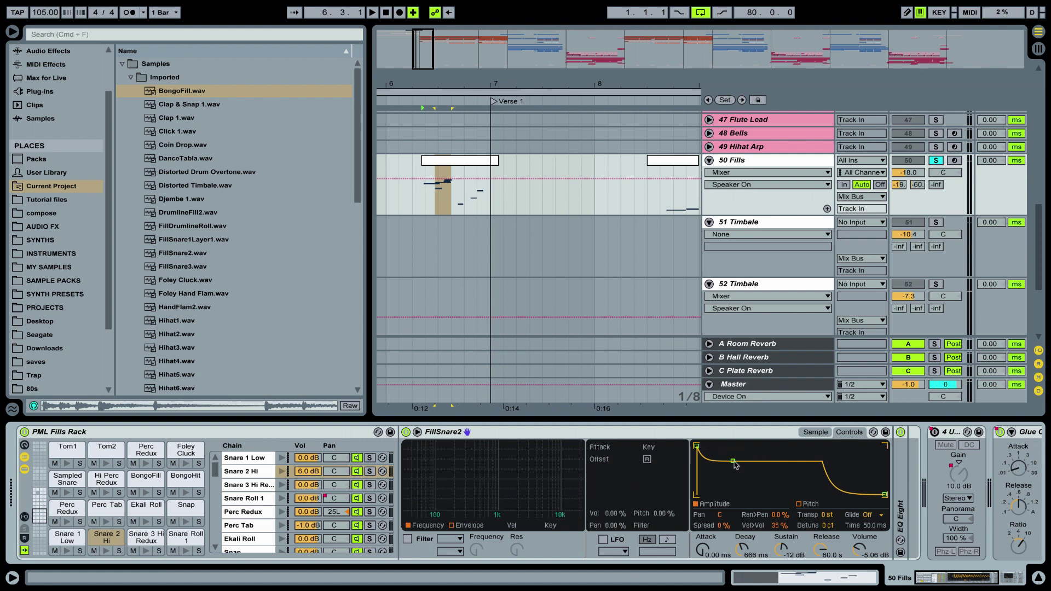
- Set FillSnare2's amplitude decay to 1.41 s, sustain to 0.0 dB and volume to -15.4 dB, and audition the Snare 2 Hi pad
drag(734, 461, 739, 447)
drag(859, 547, 858, 569)
click(106, 551)
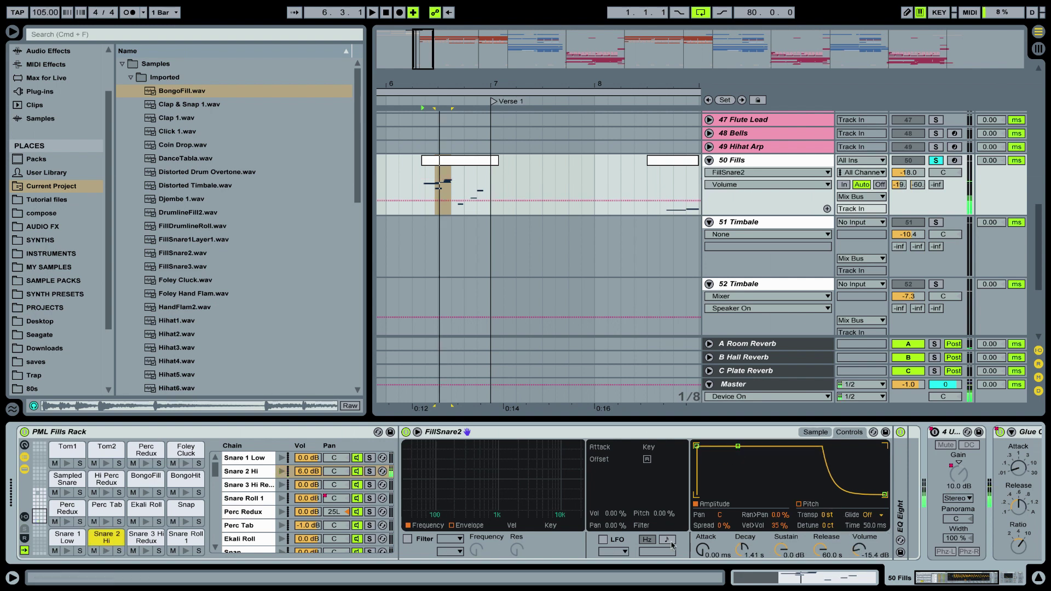
- Tighten FillSnare2's amplitude envelope to a 356 ms decay with the sustain at -inf dB
drag(738, 447, 731, 459)
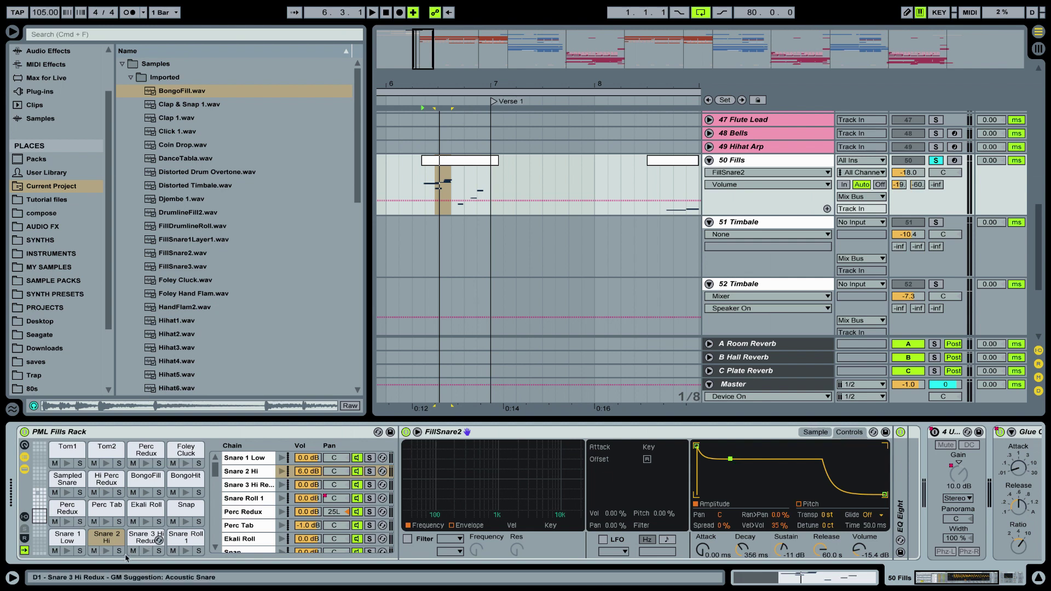
drag(781, 548, 782, 587)
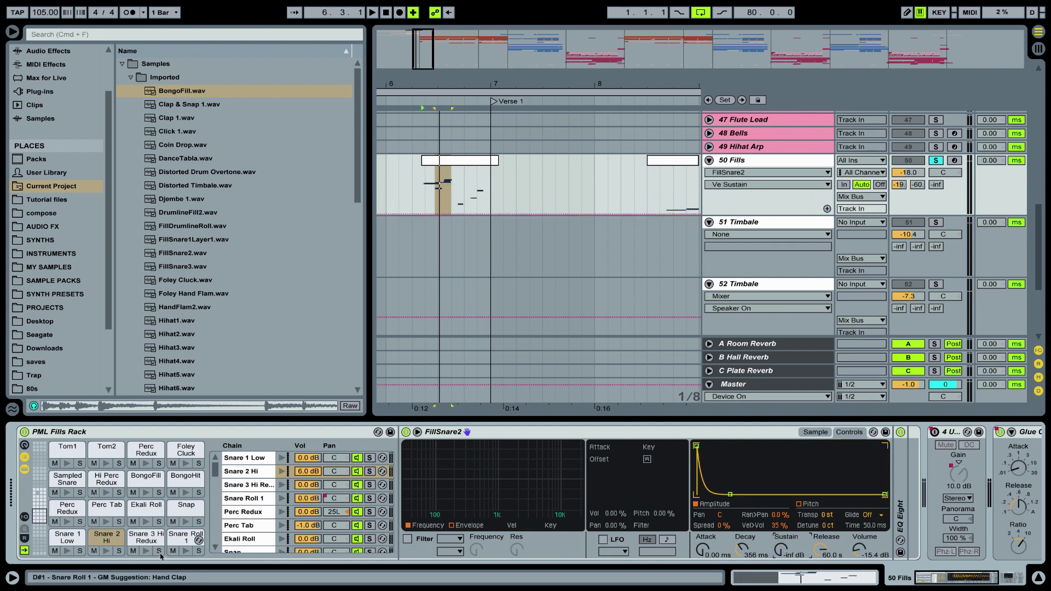
- Set FillSnare2's amplitude sustain to -11 dB and its volume to -4.57 dB, auditioning the Snare 2 Hi pad between adjustments
click(108, 553)
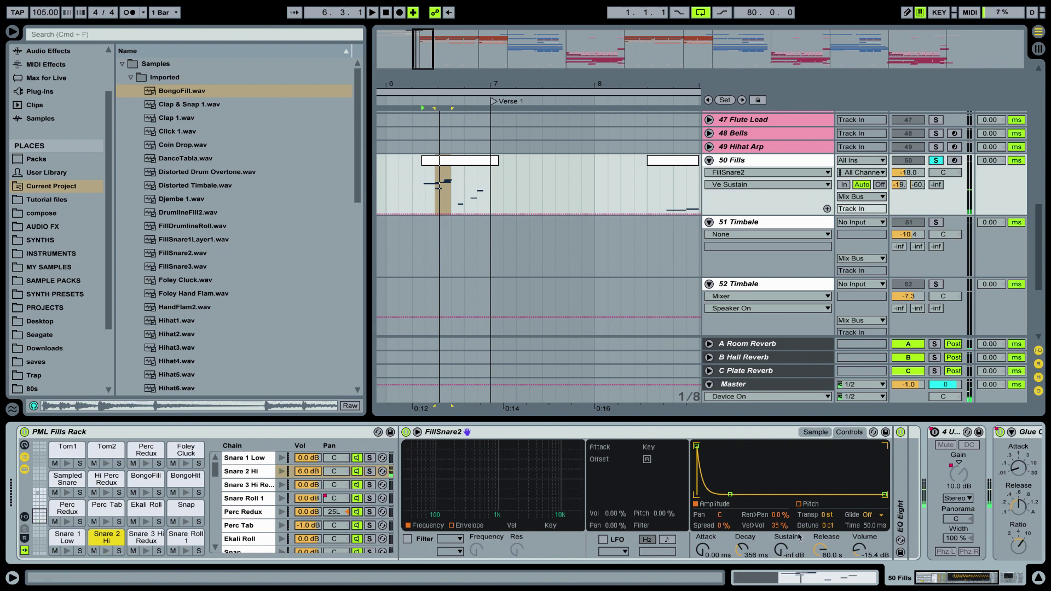
drag(788, 550, 788, 512)
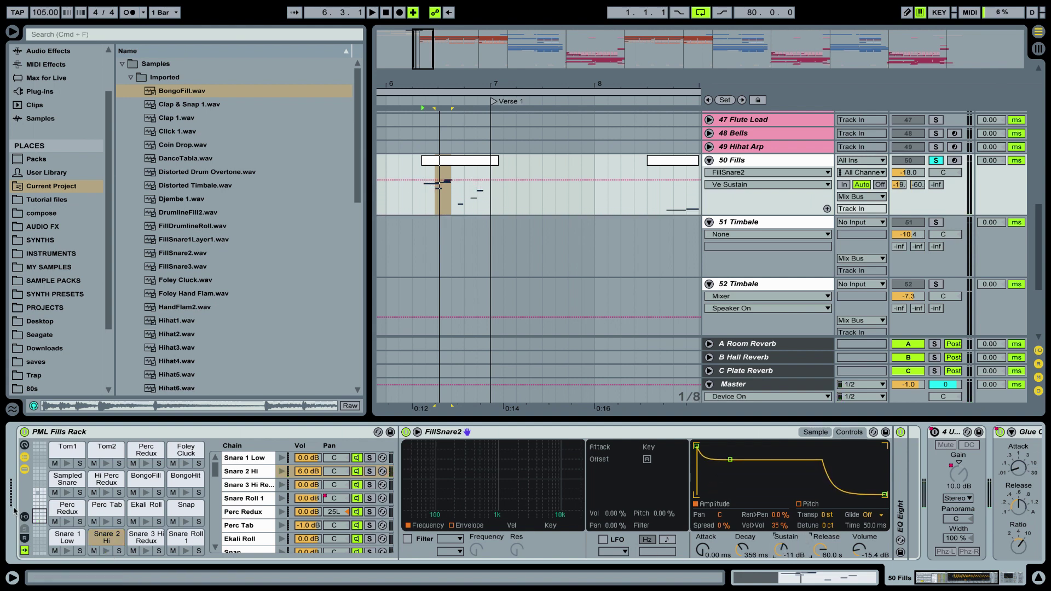
click(108, 552)
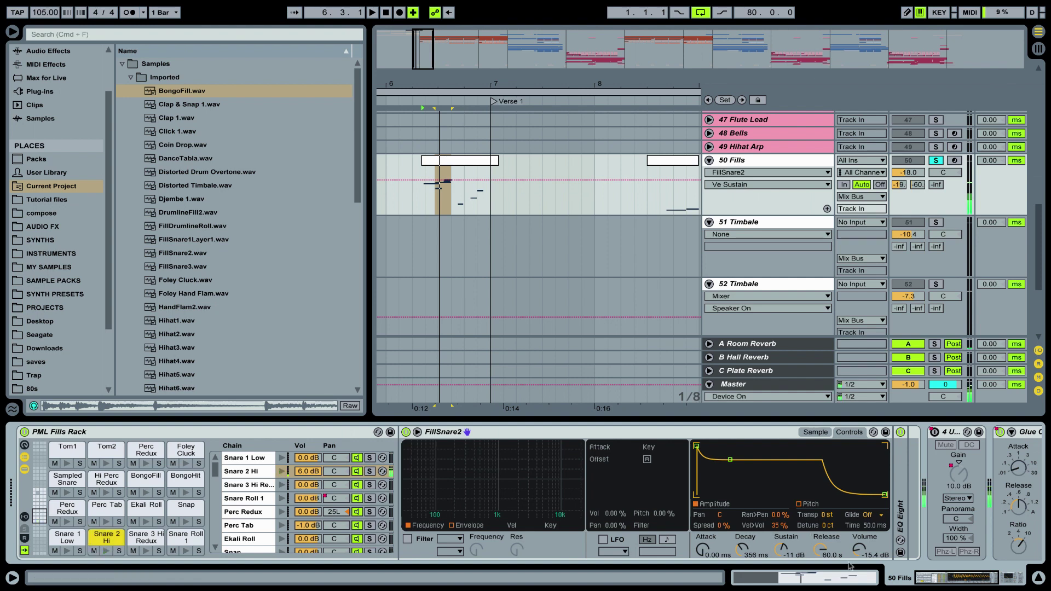
click(864, 553)
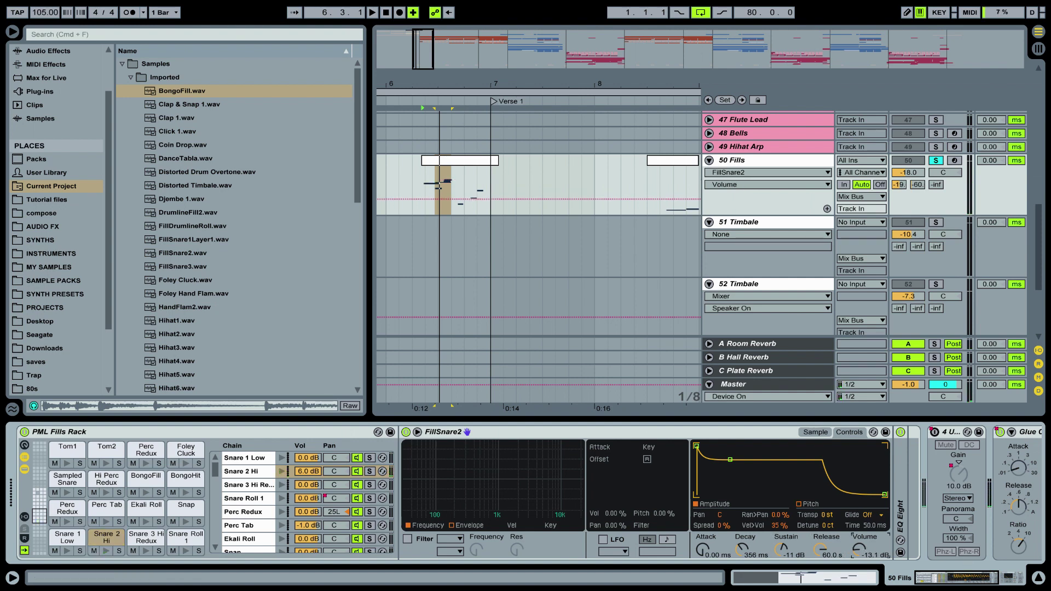
click(105, 551)
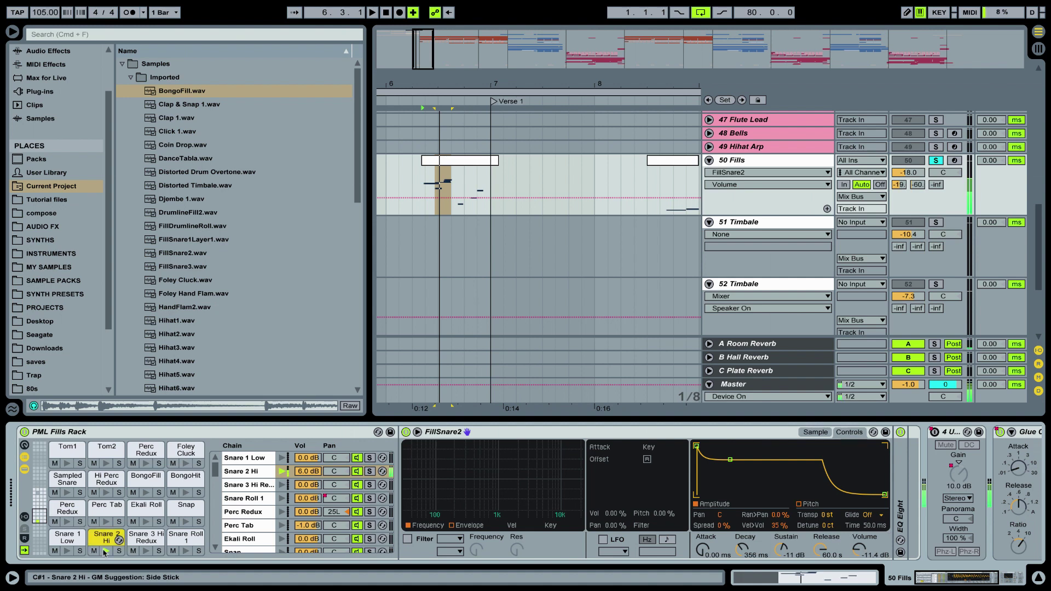
drag(871, 554, 862, 549)
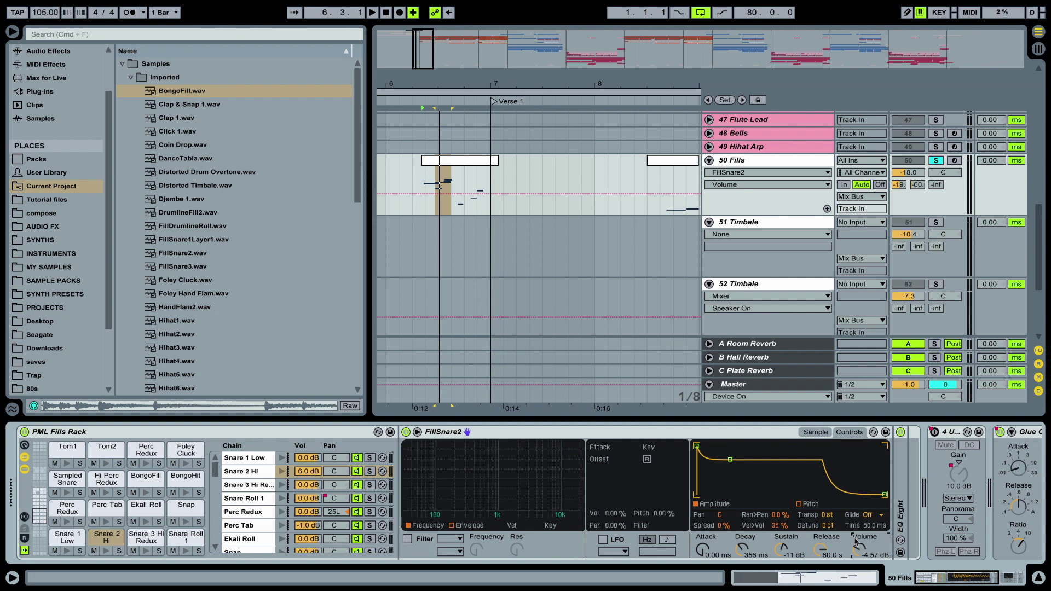
- Show FillSnare2's whole waveform in the Sample view, and bring up the FillSnare3 sampler of the Snare 3 Hi Redux pad
click(816, 432)
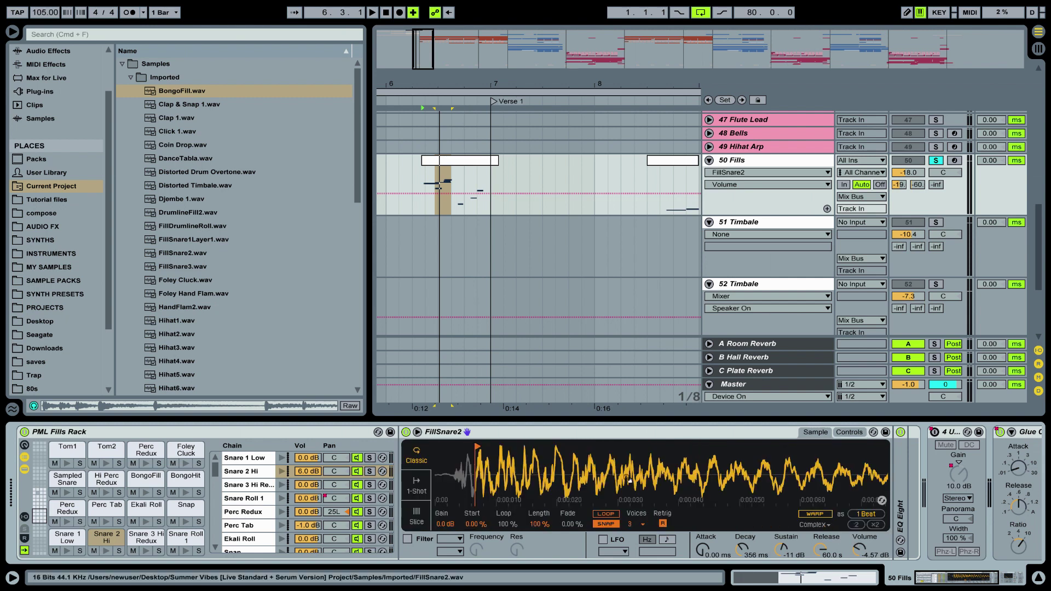
drag(629, 480, 478, 478)
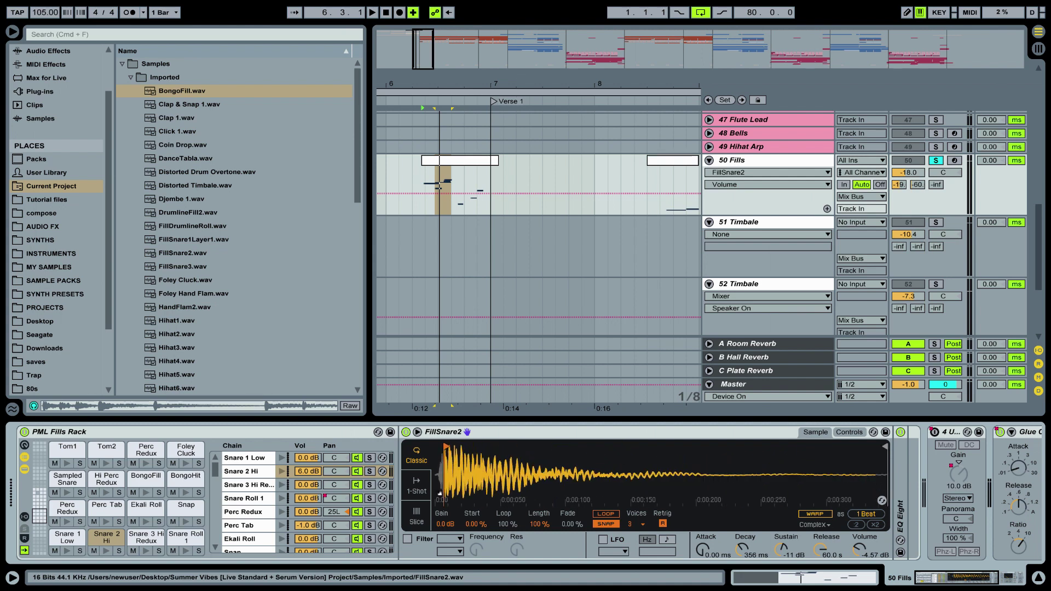
click(150, 539)
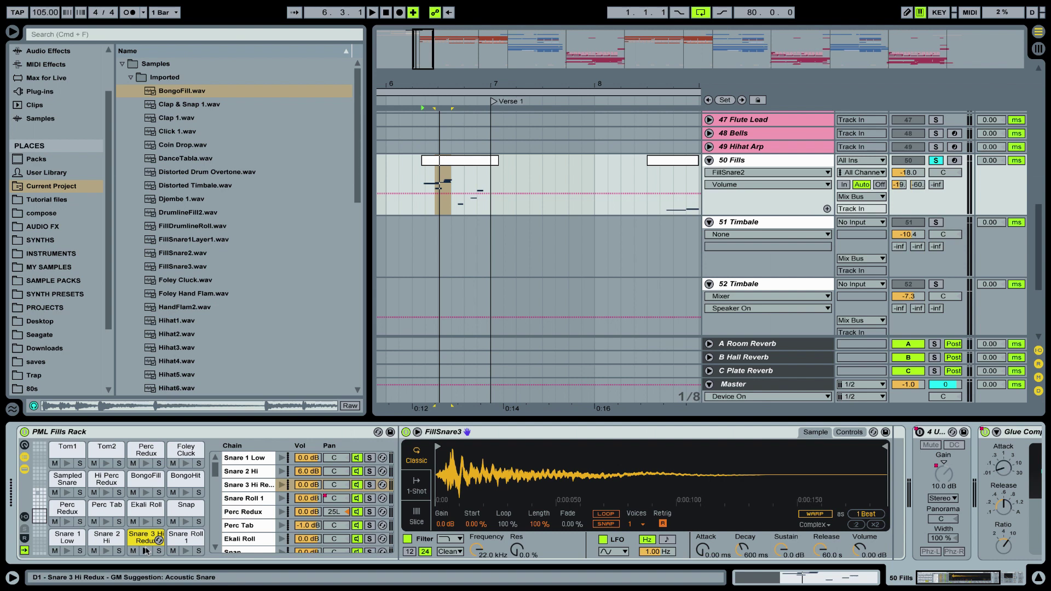
click(559, 500)
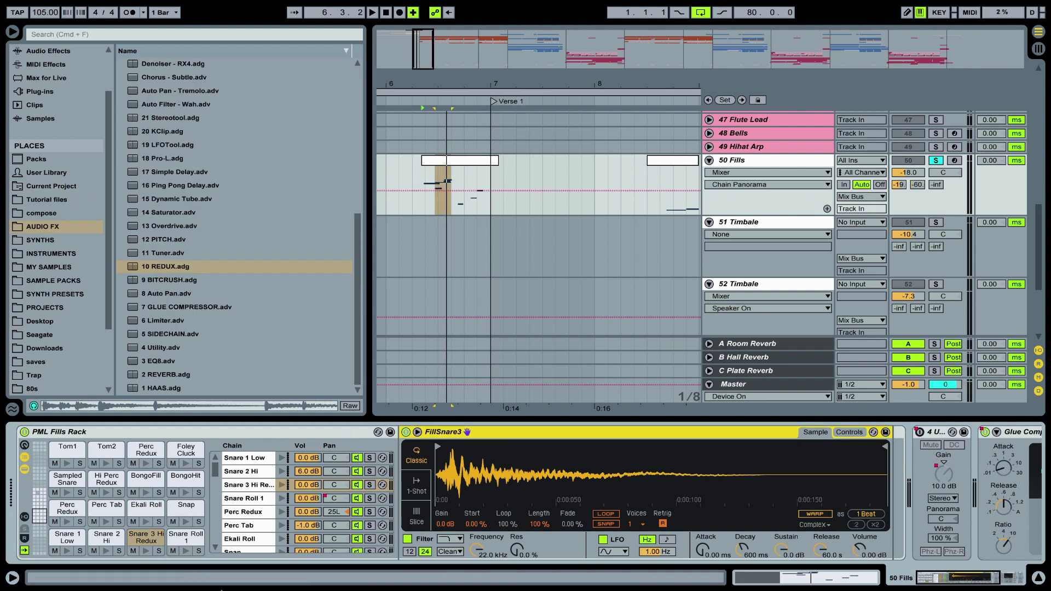
- Audition the Snare Roll 1 pad and inspect its Freeze snare roll sampler in the Controls and Sample views
click(187, 552)
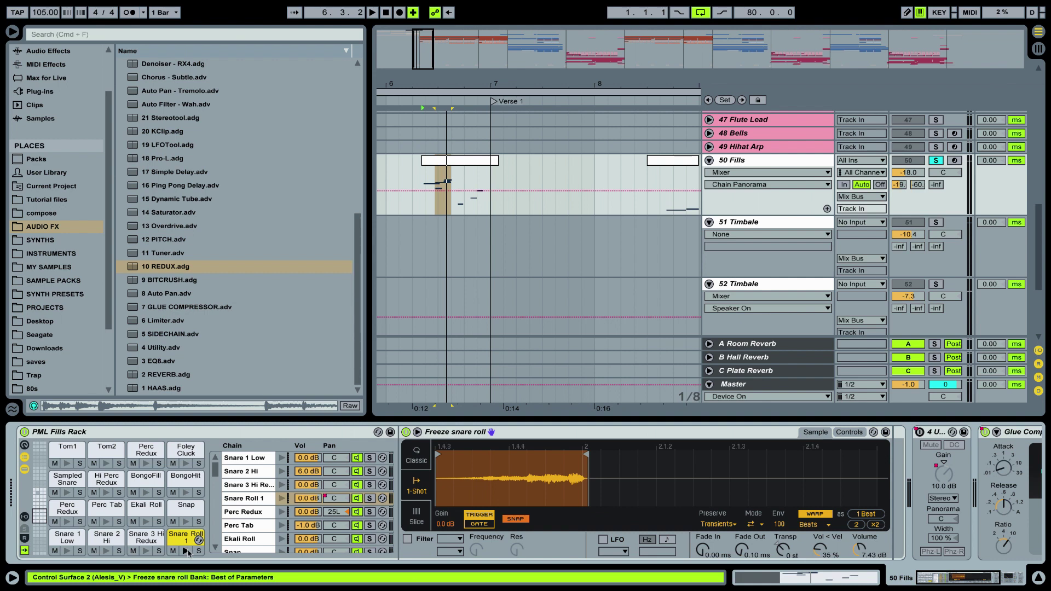
click(187, 551)
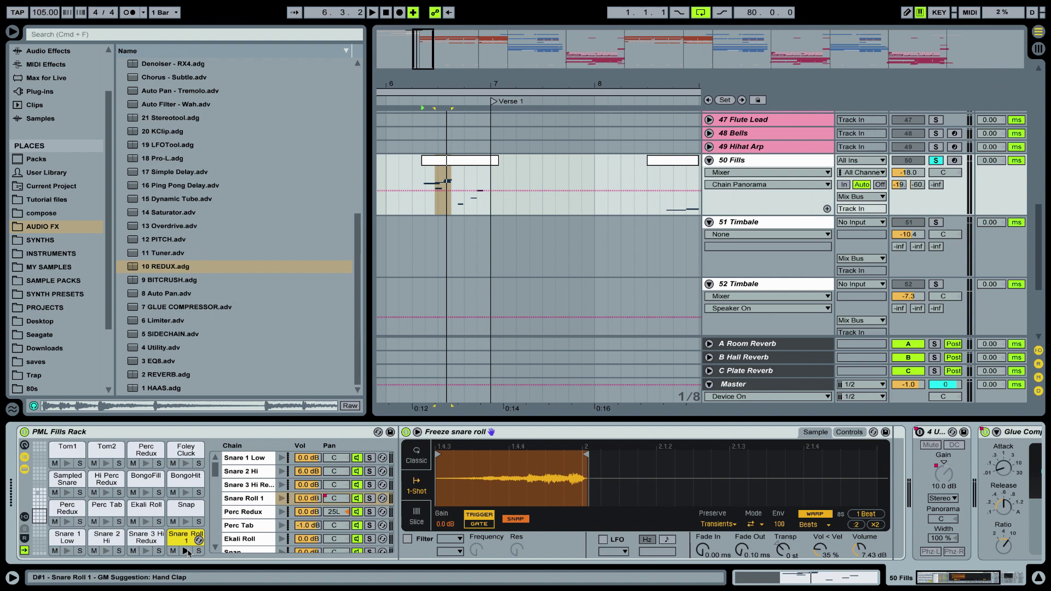
click(843, 432)
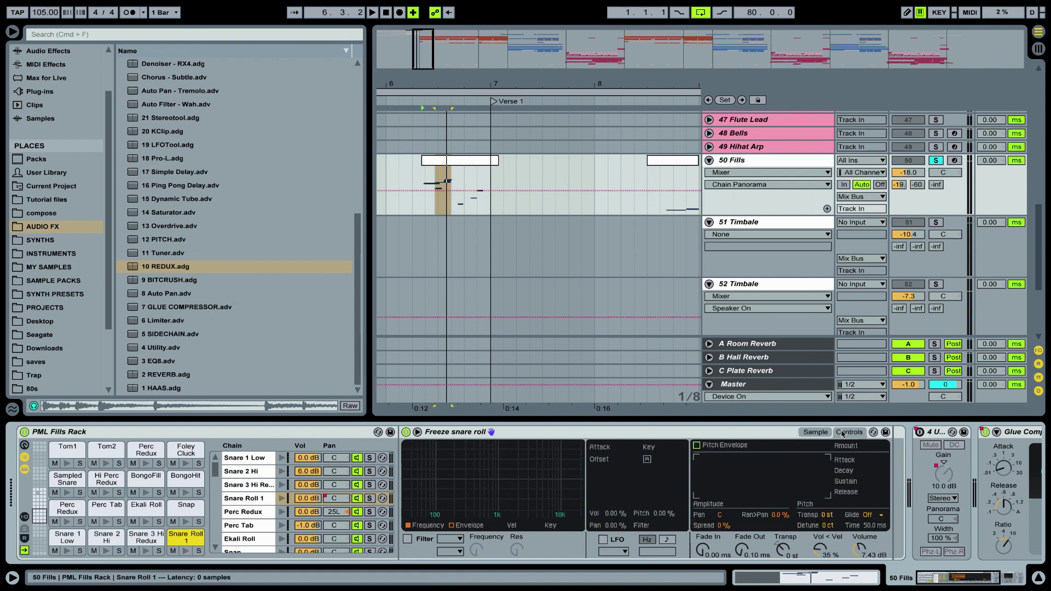
click(824, 442)
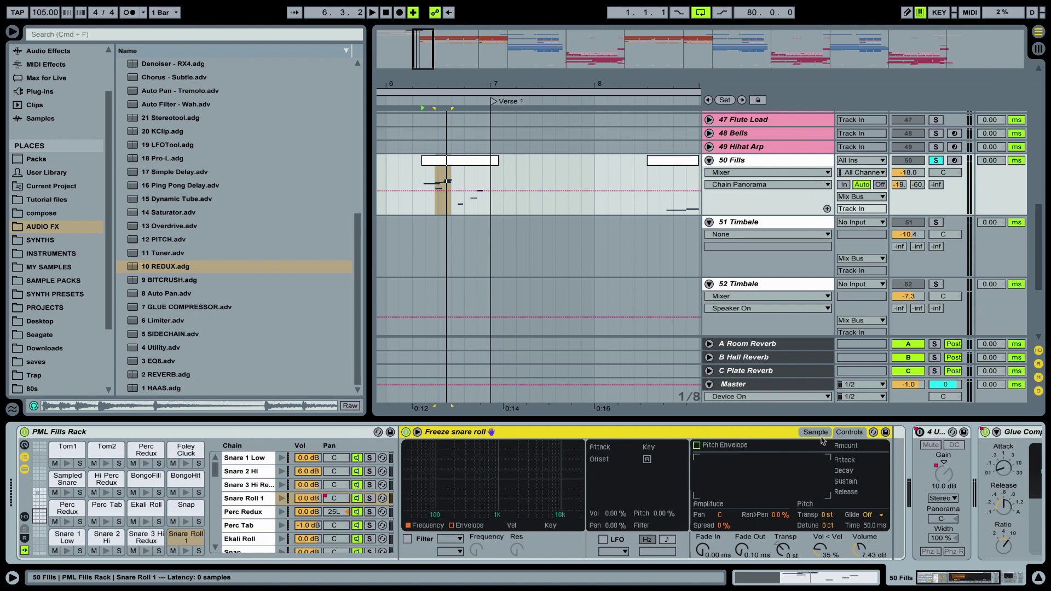
click(816, 433)
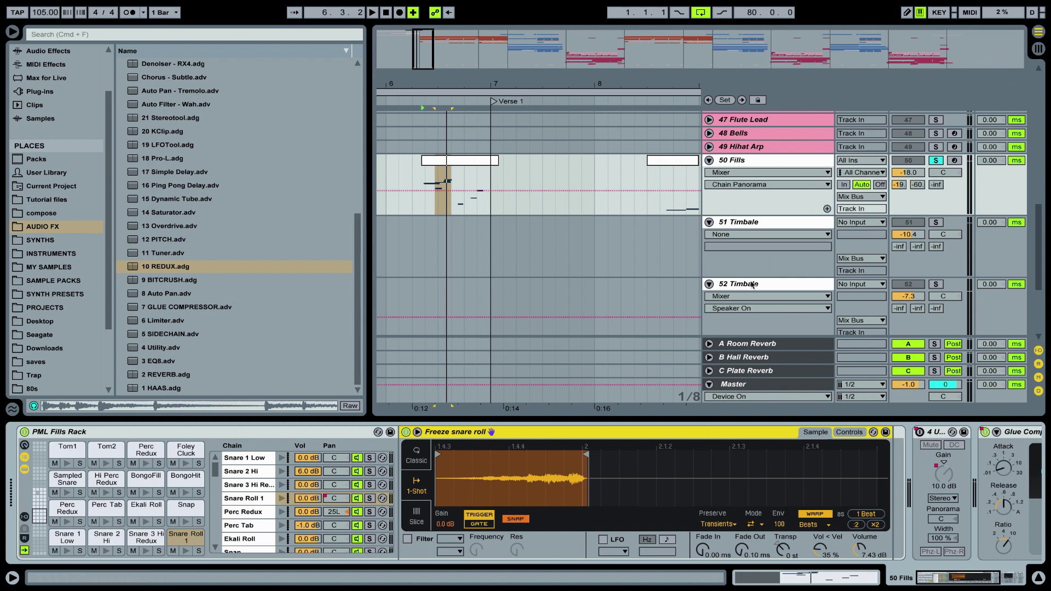
- Audition the Ekali Roll pad and the Hi Perc Redux pad
click(146, 523)
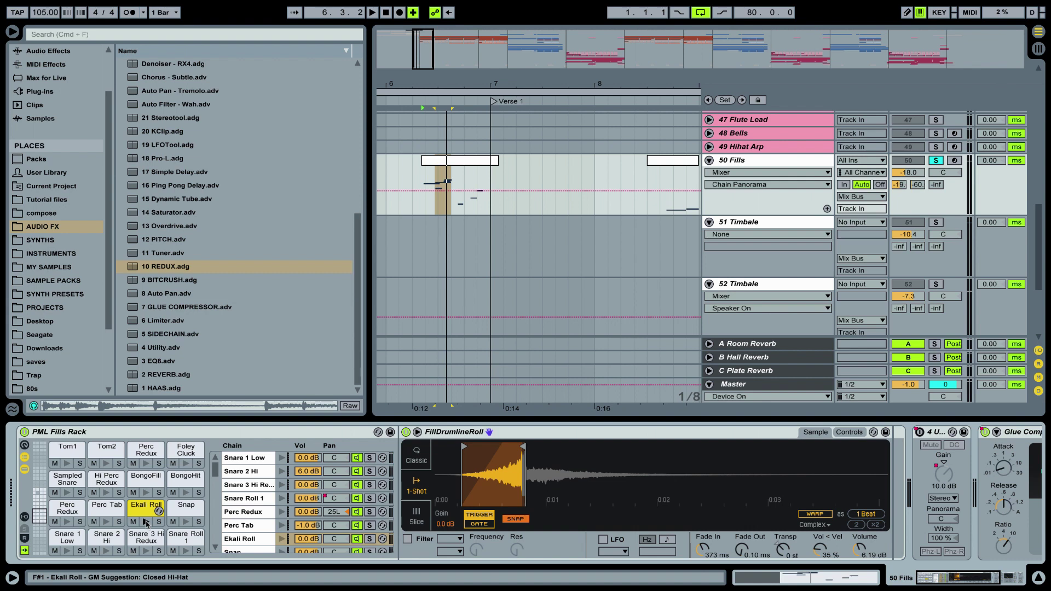
click(107, 483)
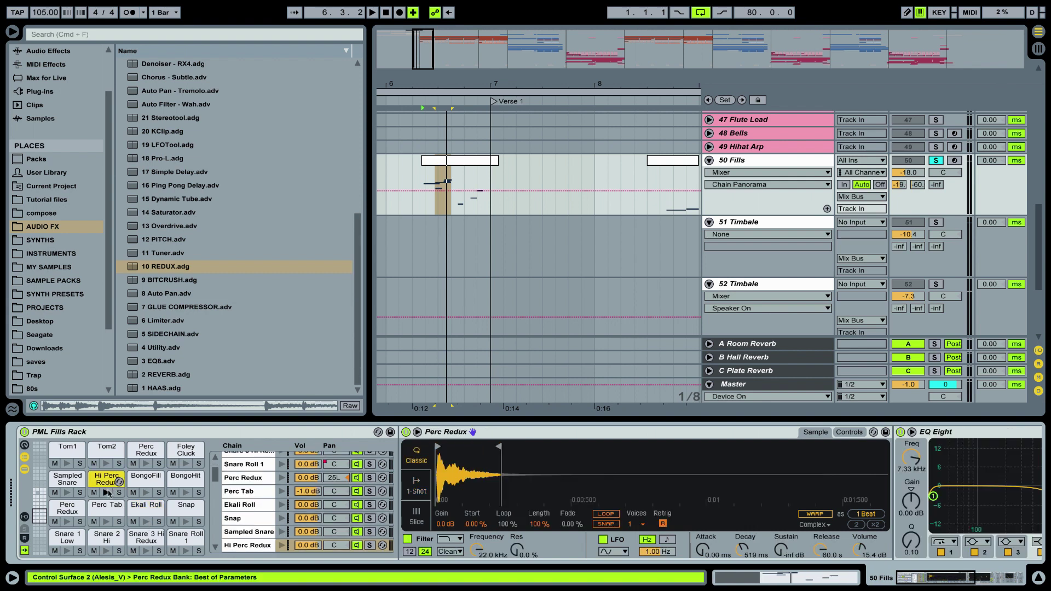
click(107, 492)
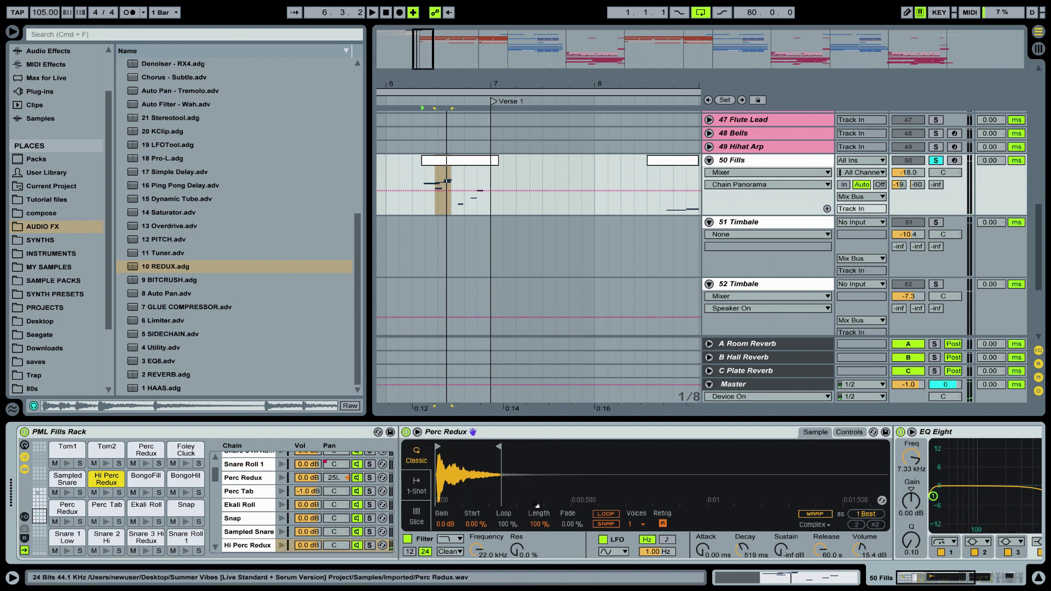
- Try band 2 of Hi Perc Redux's EQ Eight at 882 Hz and -1.12 dB, audition the pad, and undo the change
scroll(548, 484, right, 10)
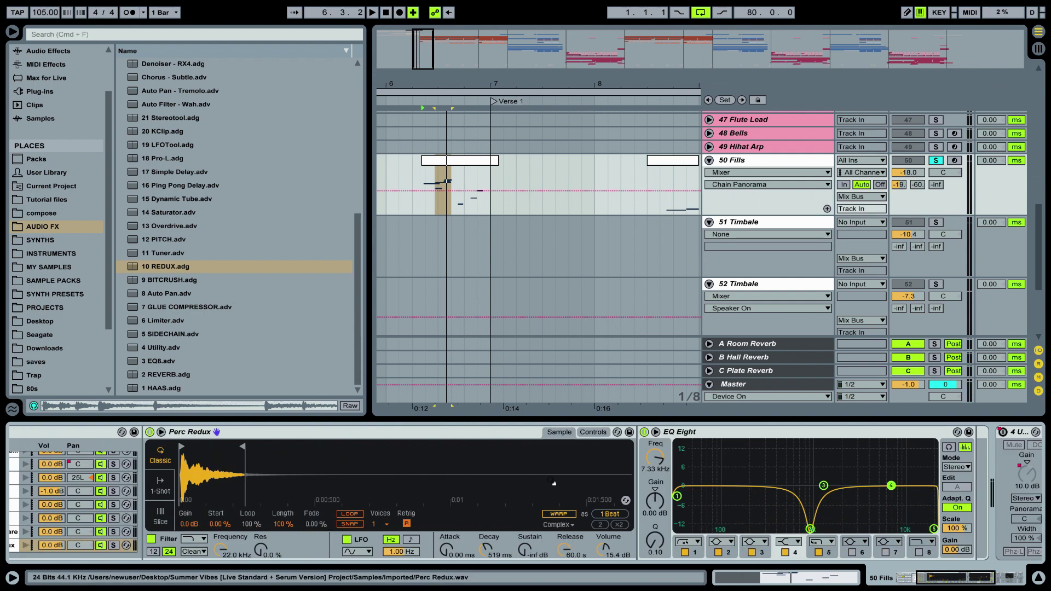
click(811, 528)
drag(811, 528, 810, 488)
scroll(165, 492, left, 10)
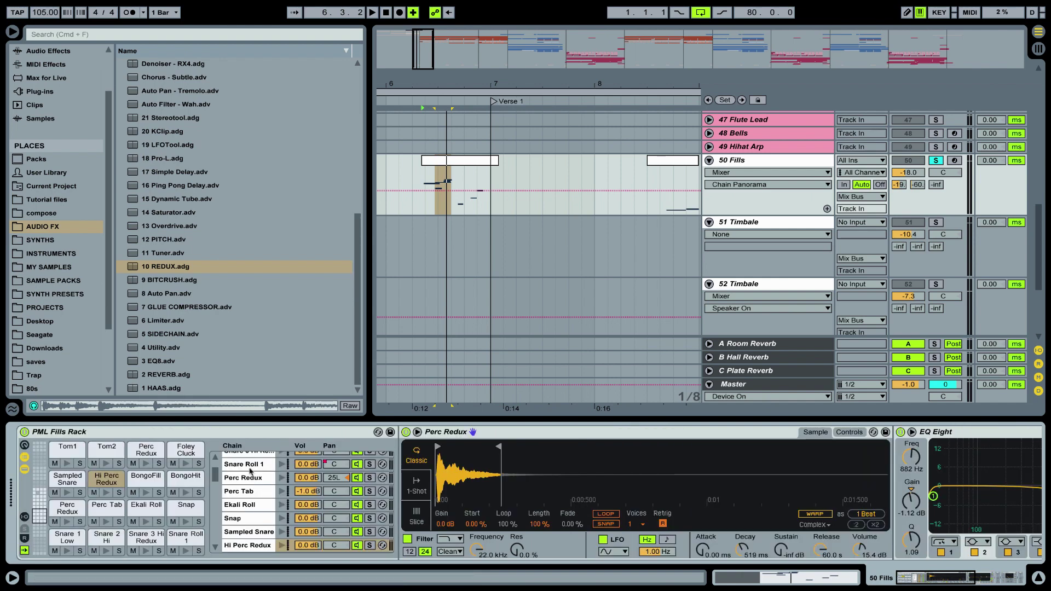
click(107, 492)
scroll(429, 479, right, 10)
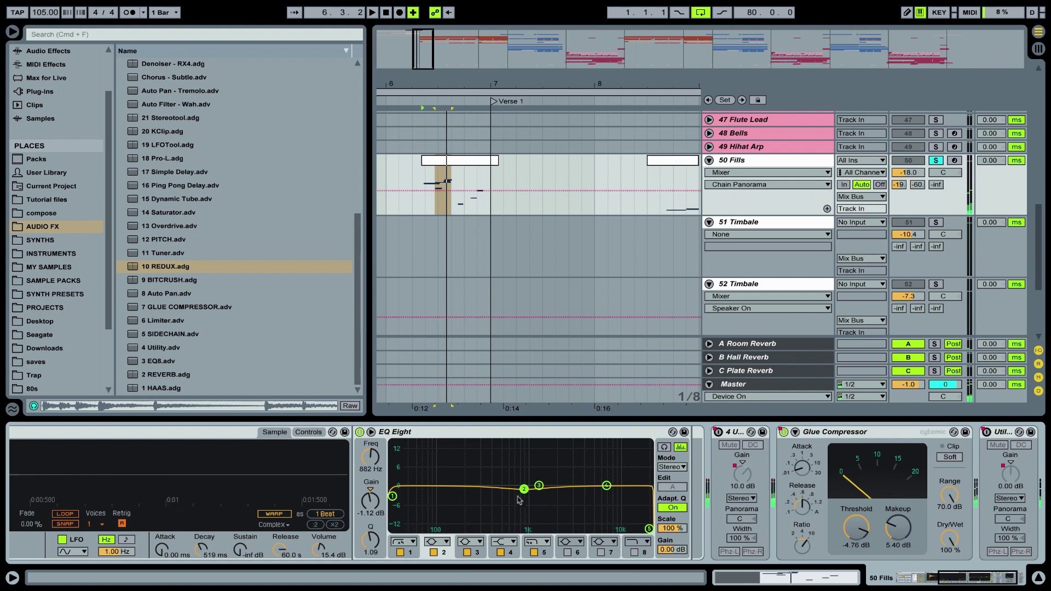
key(ctrl+z)
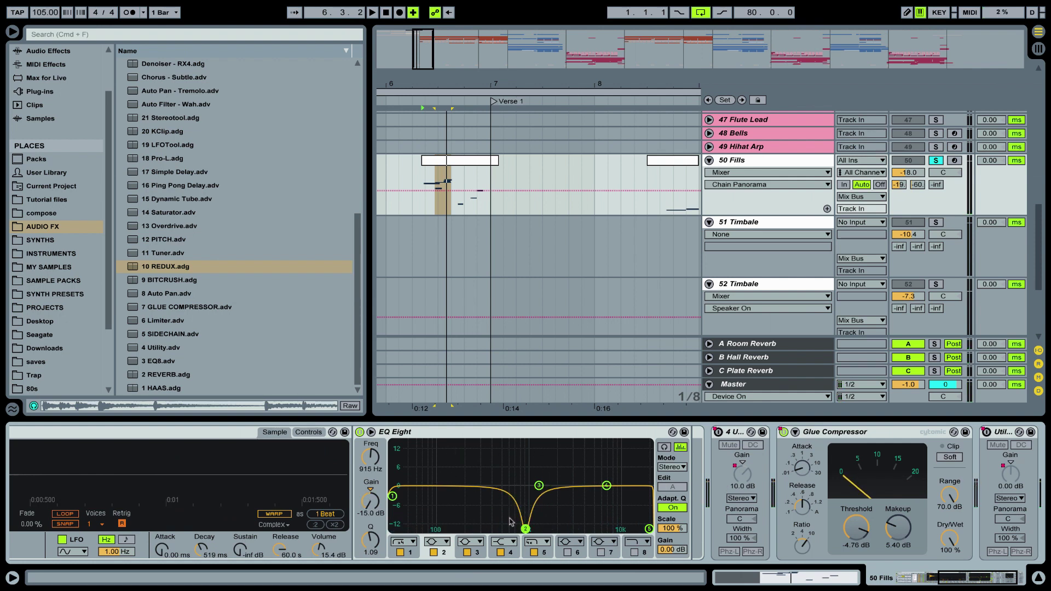
scroll(161, 506, left, 10)
scroll(161, 506, left, 5)
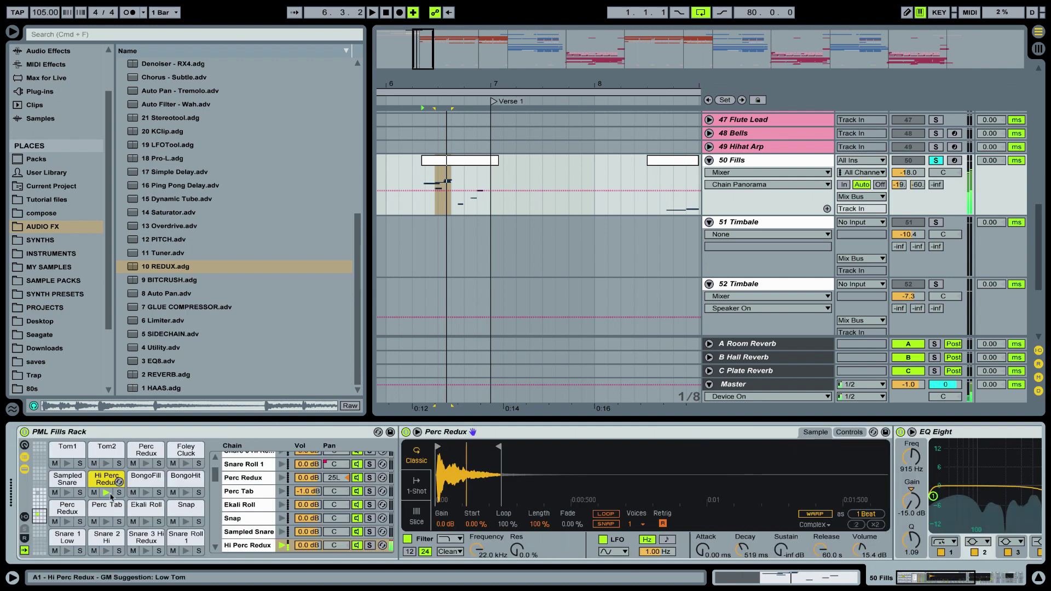
- Try boosting EQ Eight band 2 to 15.0 dB at 805 Hz, undo the boost, and look at the band's filter type options
scroll(135, 497, right, 5)
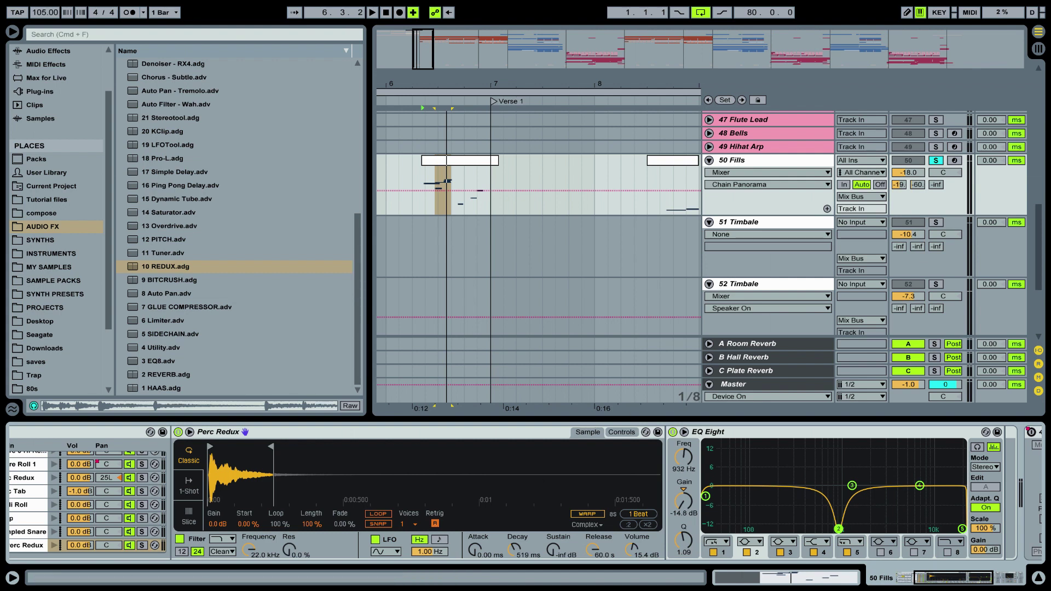
drag(838, 529, 835, 445)
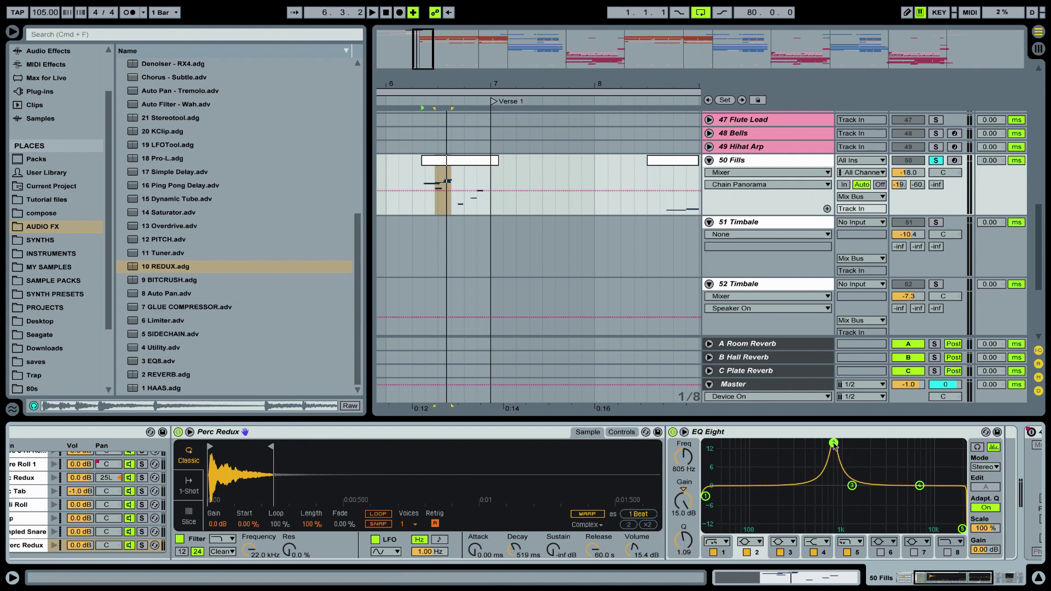
key(super+z)
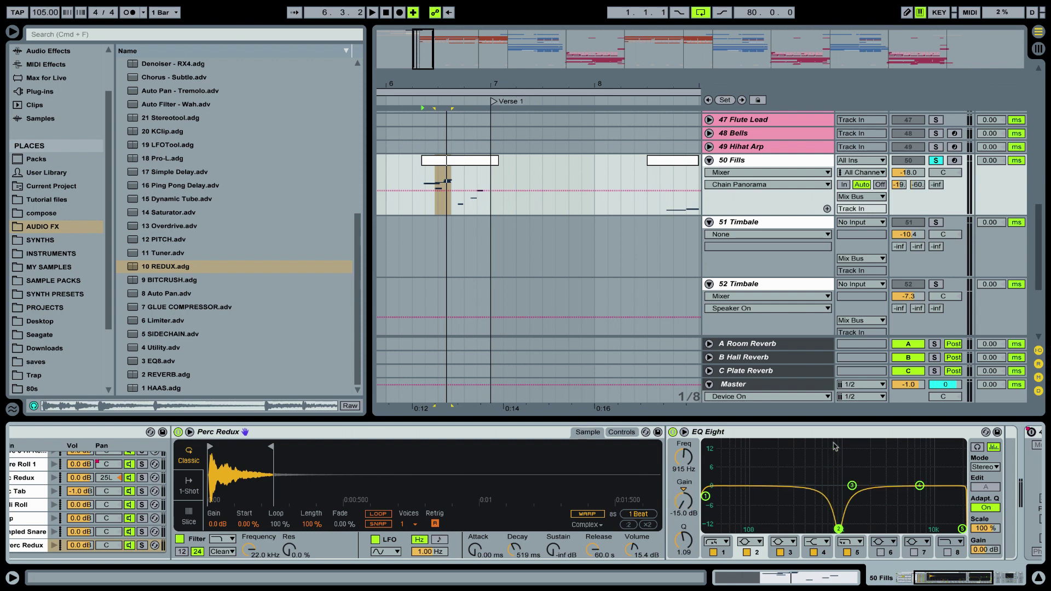
click(747, 543)
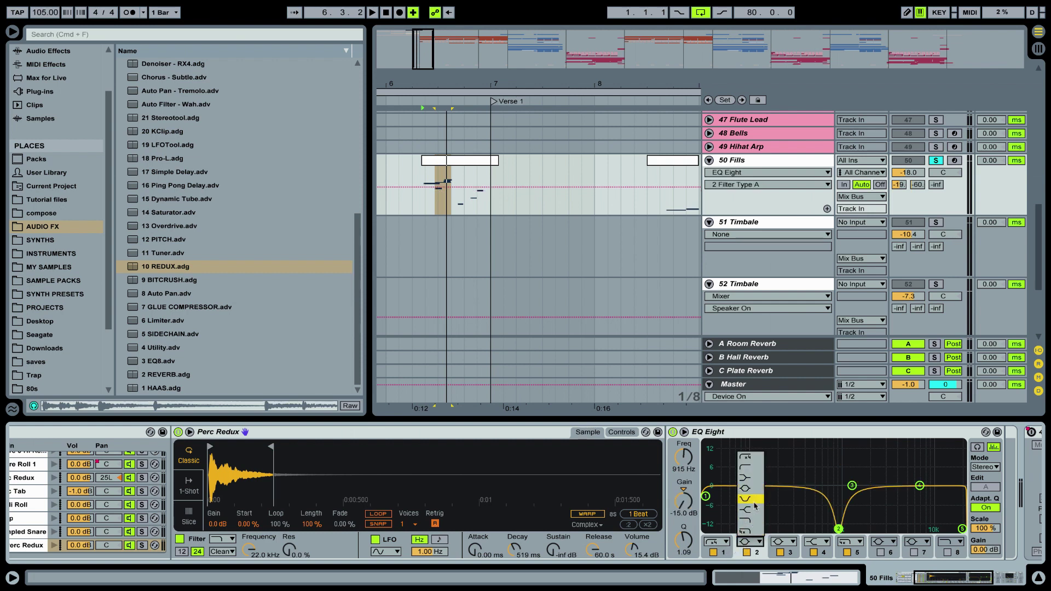
click(752, 500)
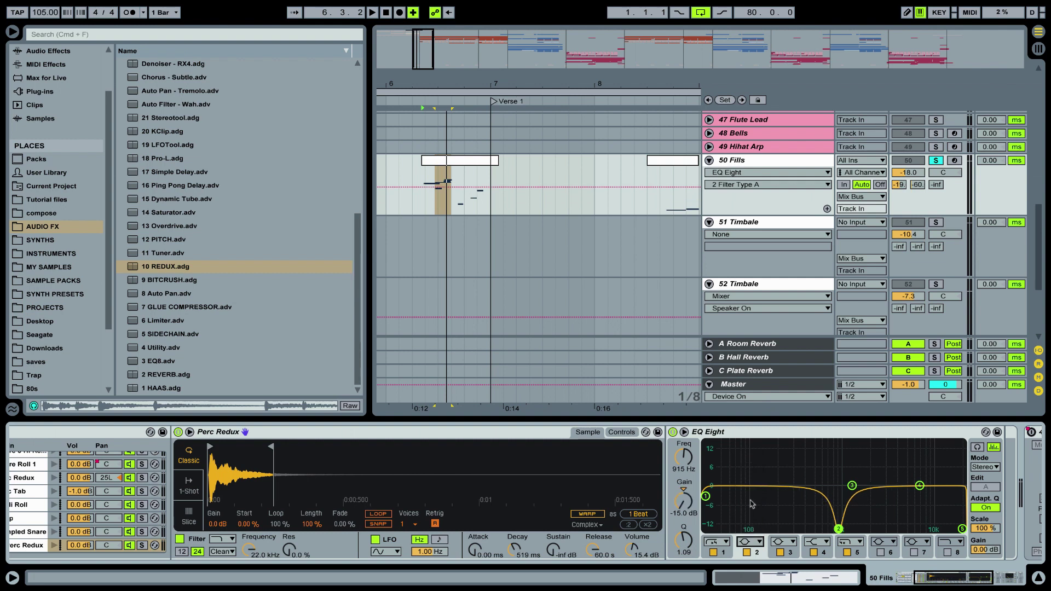
- Audition the Snap pad and examine the start of its Snap 2 waveform up close
scroll(752, 504, left, 5)
click(192, 506)
click(187, 522)
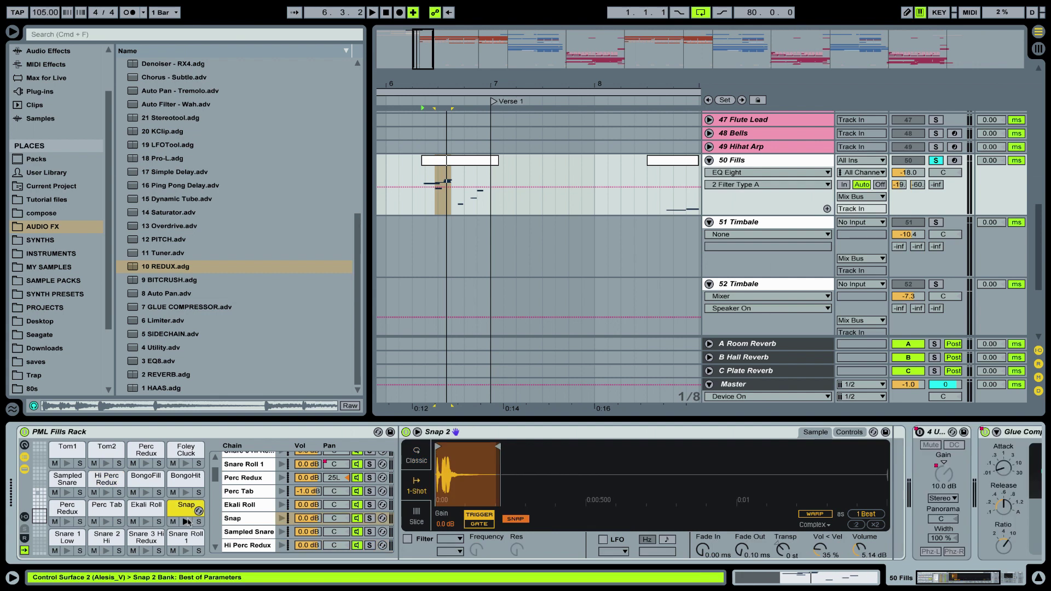
click(187, 521)
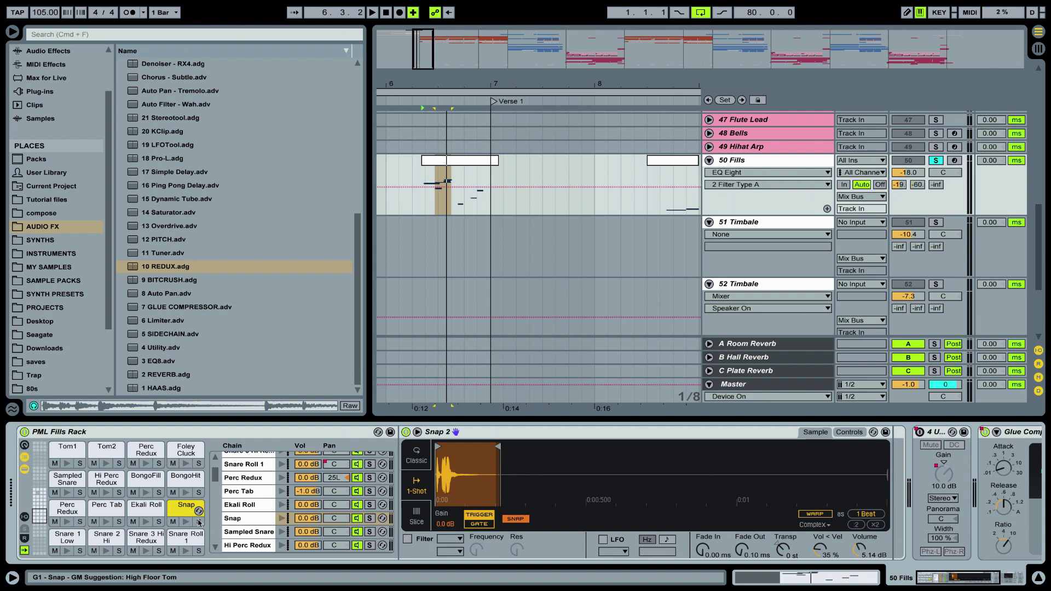
drag(454, 474, 454, 543)
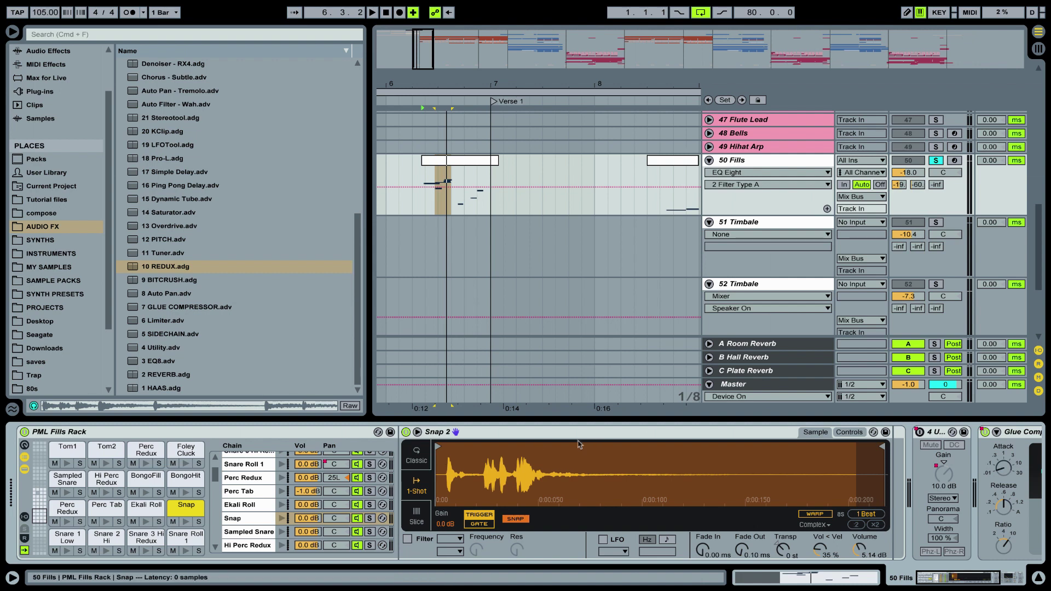
mouse_move(496, 468)
mouse_down()
mouse_move(525, 495)
mouse_move(513, 507)
mouse_move(513, 463)
mouse_up()
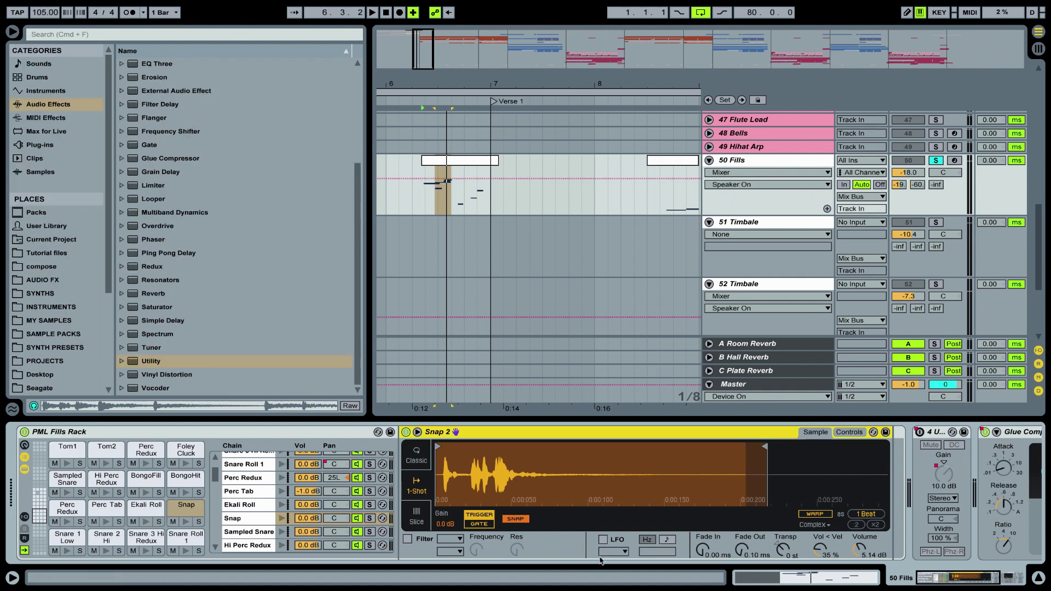
- Show the rack's bank of djembe and timbale pads, audition the Pop Perc pad, and unfold its Reverb
click(39, 503)
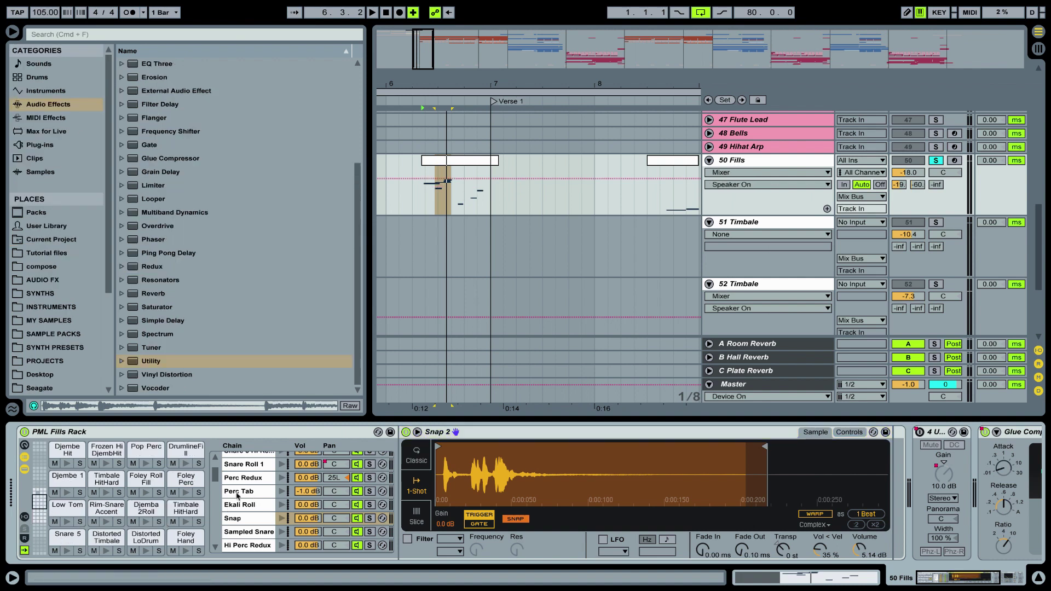
click(147, 465)
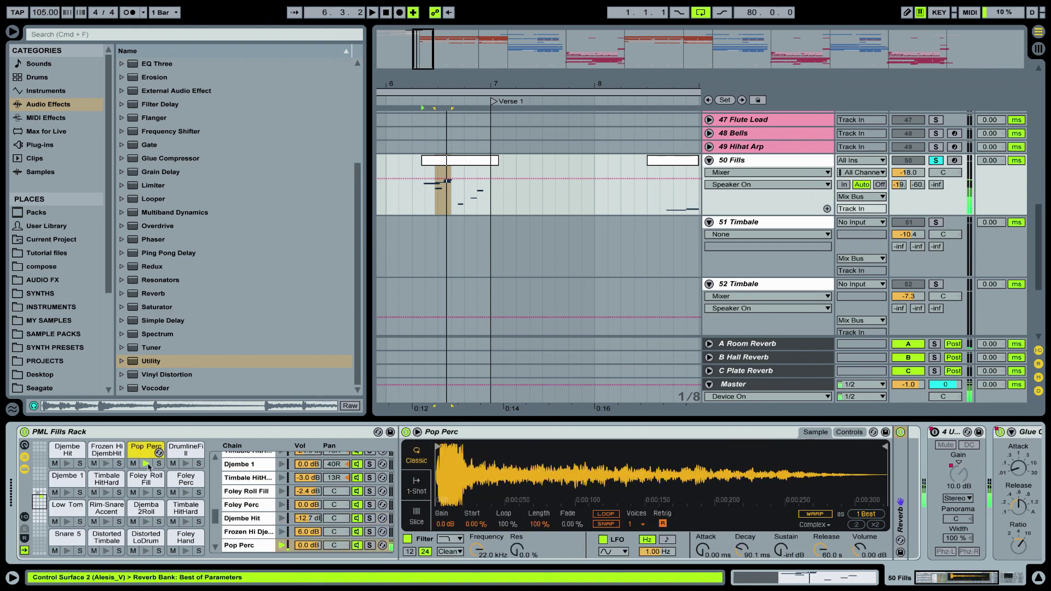
double_click(901, 505)
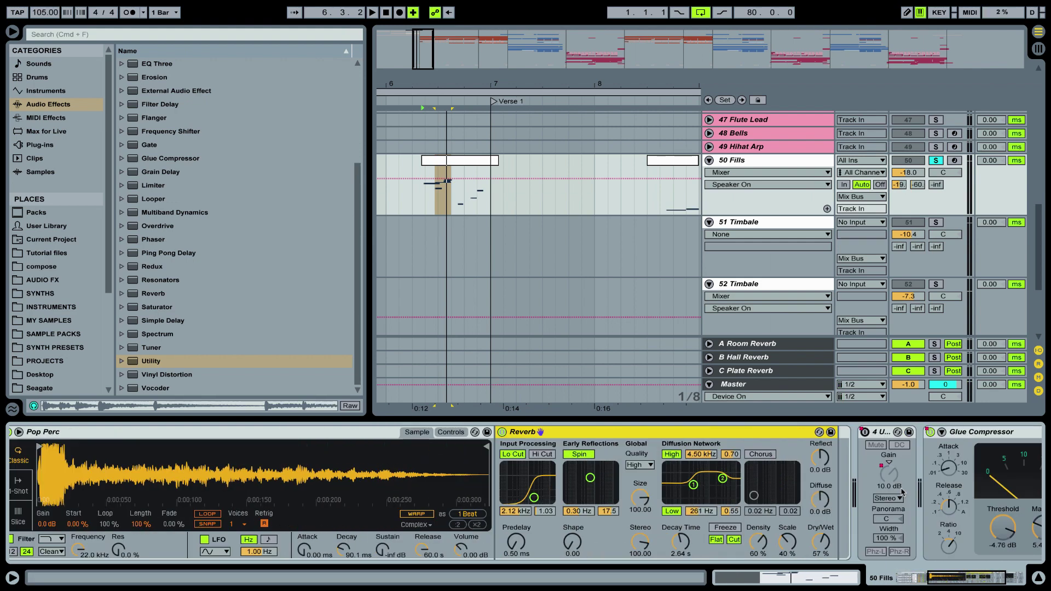
- Examine the Pop Perc pad's Reverb settings and the devices that follow it on the Fills track
scroll(902, 493, right, 3)
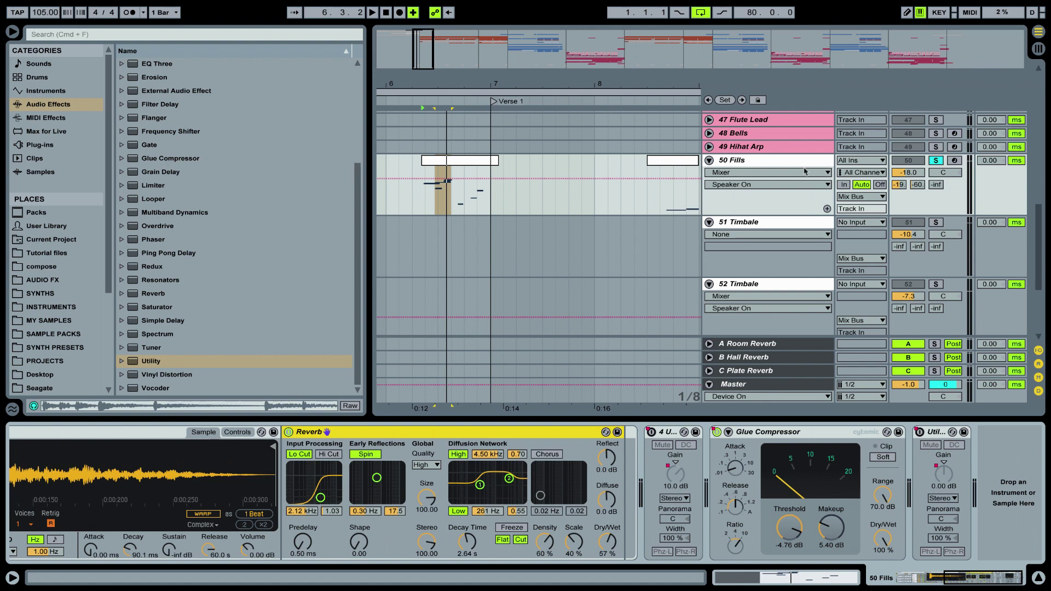
click(765, 163)
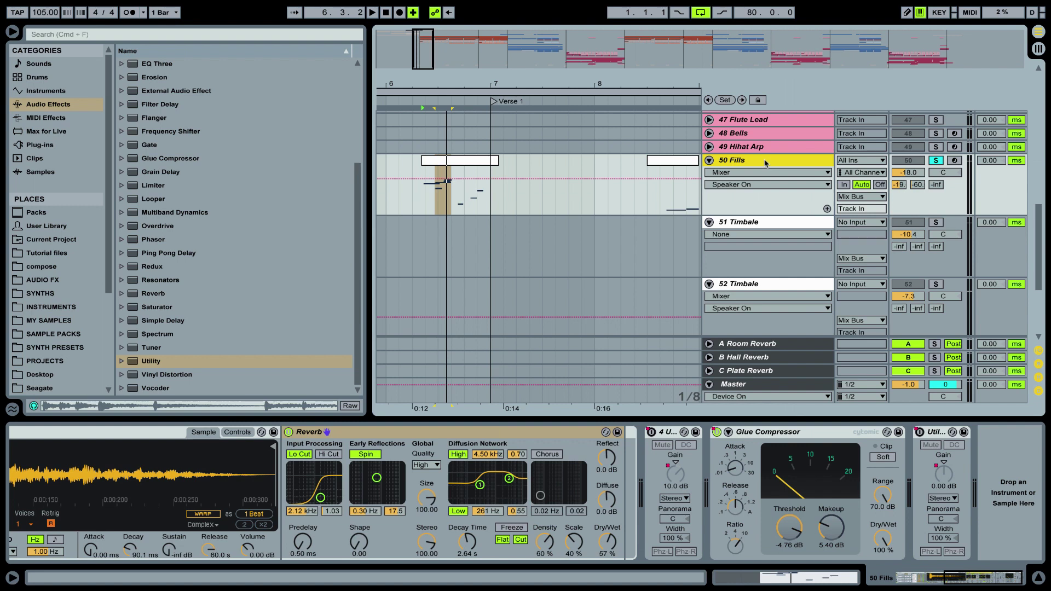
drag(980, 578, 966, 578)
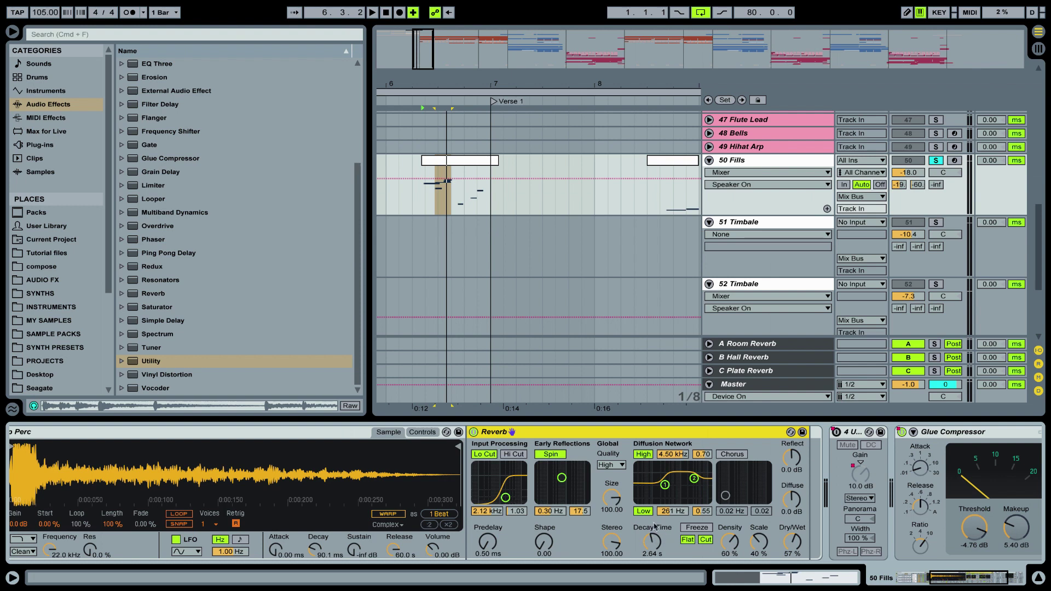
scroll(635, 540, left, 6)
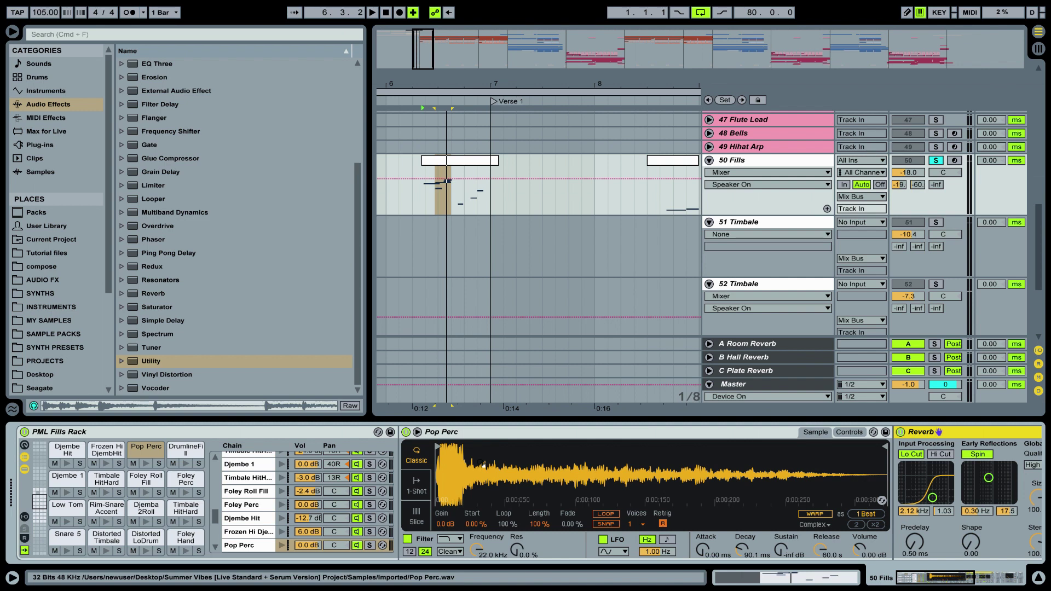
- Show the rack's bank of mouth click and SmackTimbale pads, and audition the MouthClick2 and MouthClick1 pads
click(39, 488)
click(68, 513)
click(67, 523)
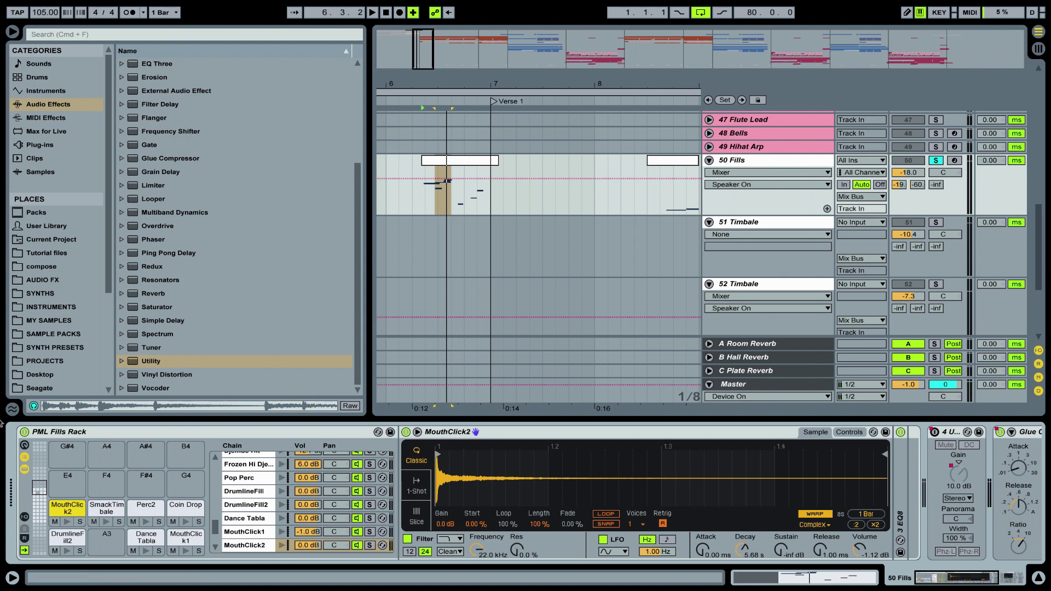
click(183, 541)
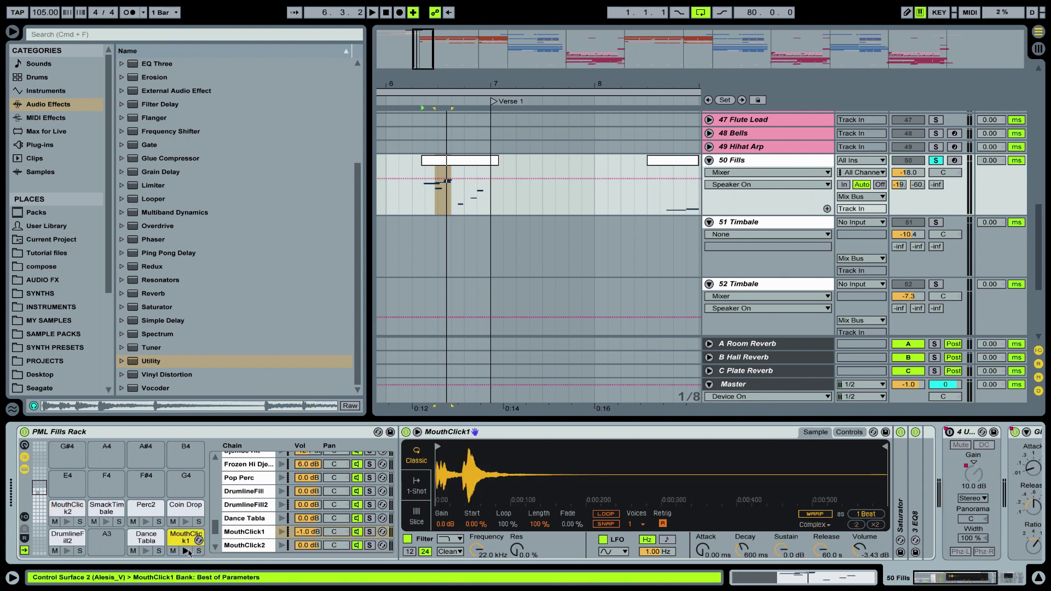
click(186, 551)
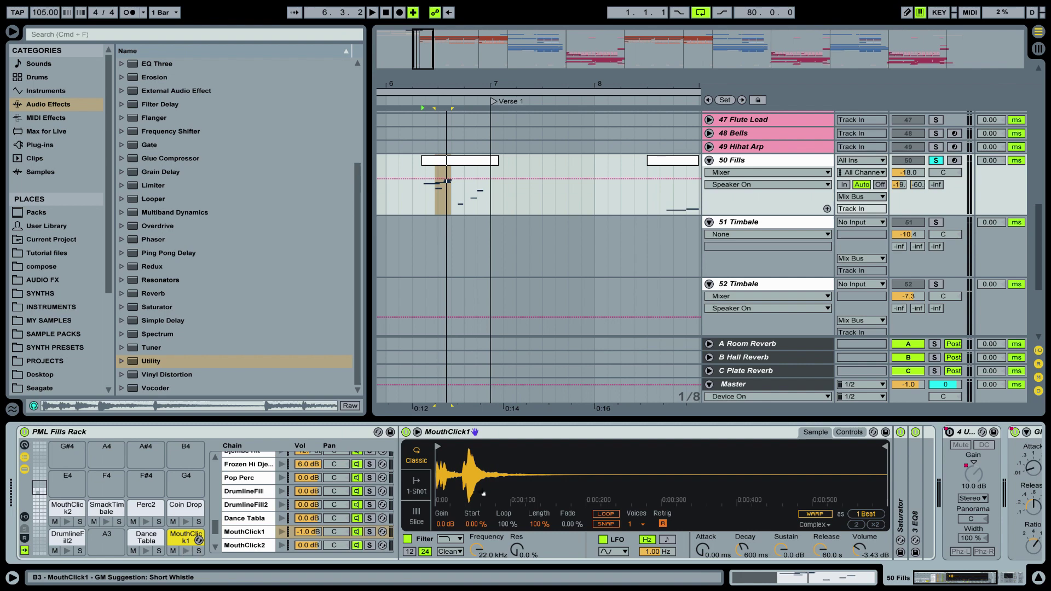
- Unfold the Saturator and 3 EQ8 in MouthClick1's chain and examine their settings
double_click(903, 469)
scroll(903, 468, right, 5)
scroll(902, 470, right, 3)
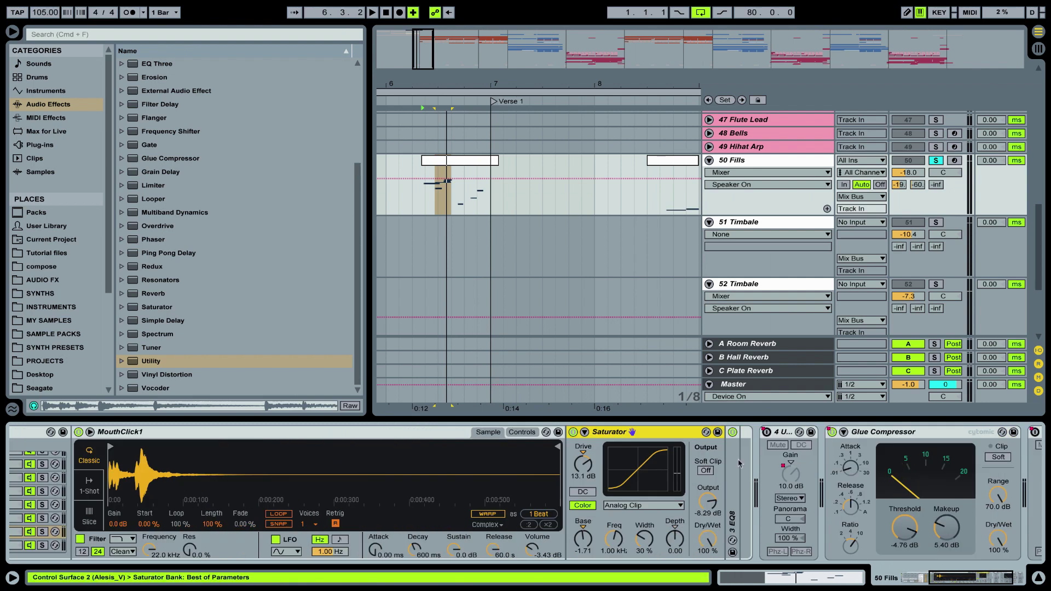
right_click(728, 464)
key(Escape)
double_click(732, 461)
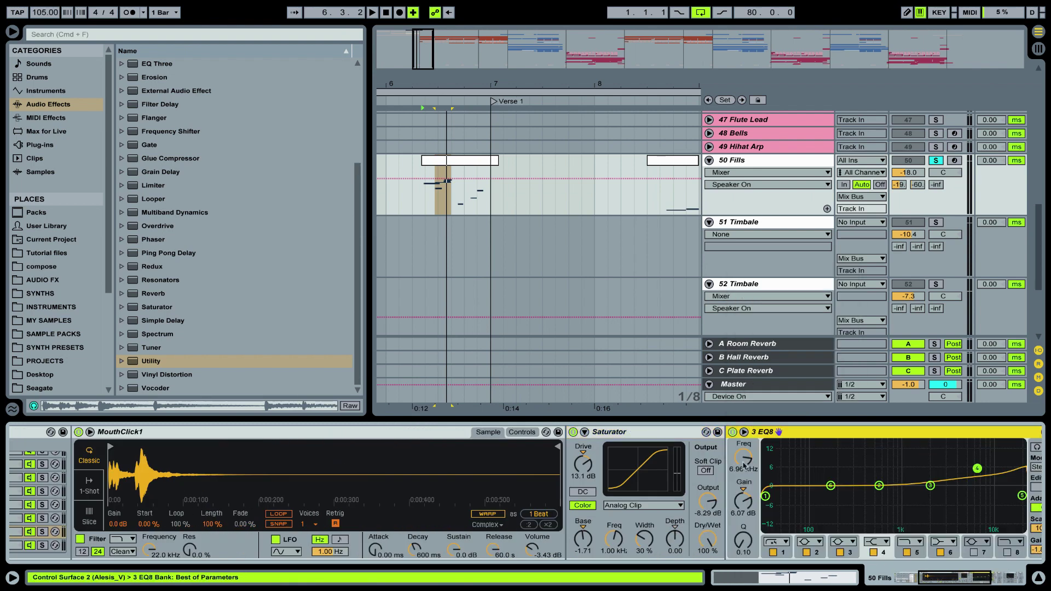
scroll(746, 467, right, 3)
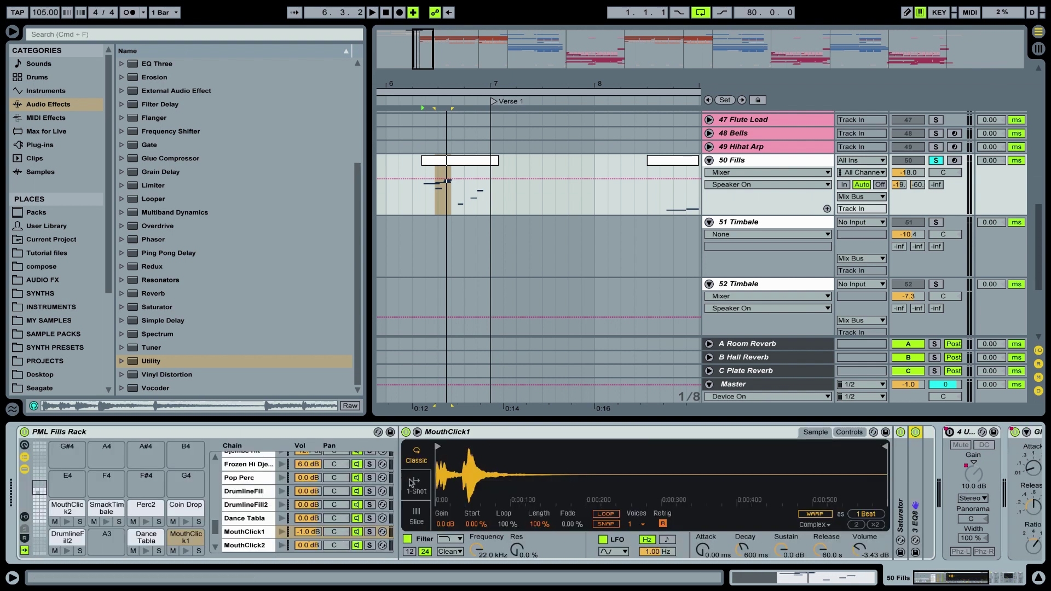
- Show the rack's bank of djembe and timbale pads and audition the Snare 5 pad
click(44, 503)
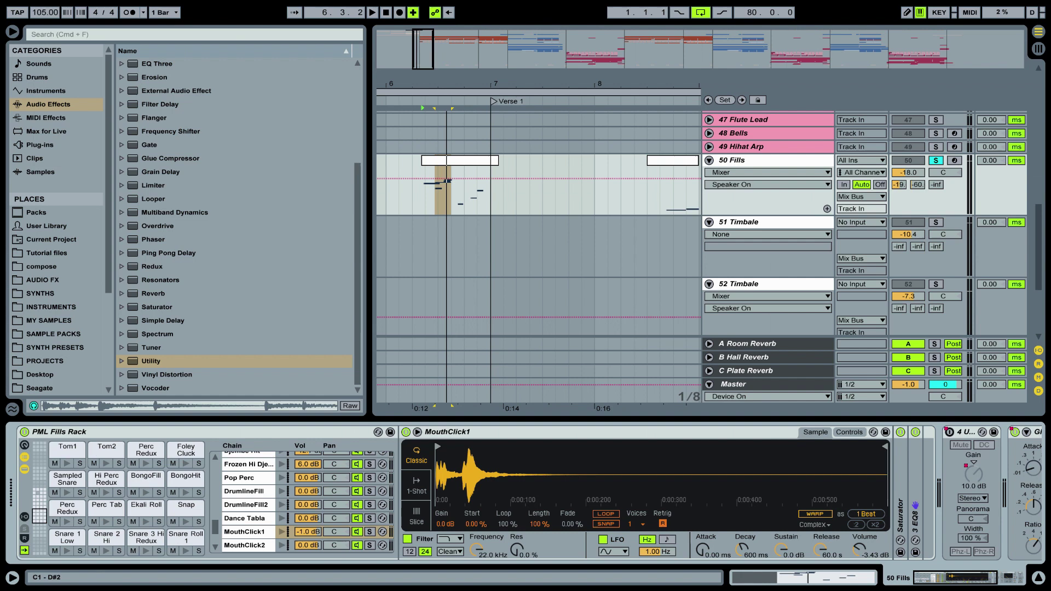
click(41, 507)
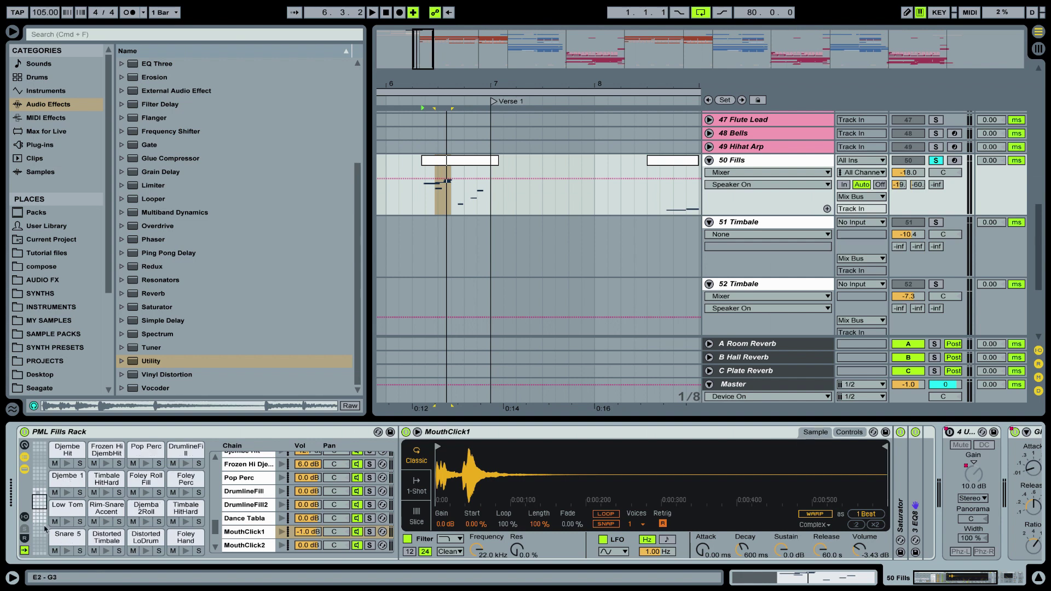
click(60, 541)
click(71, 552)
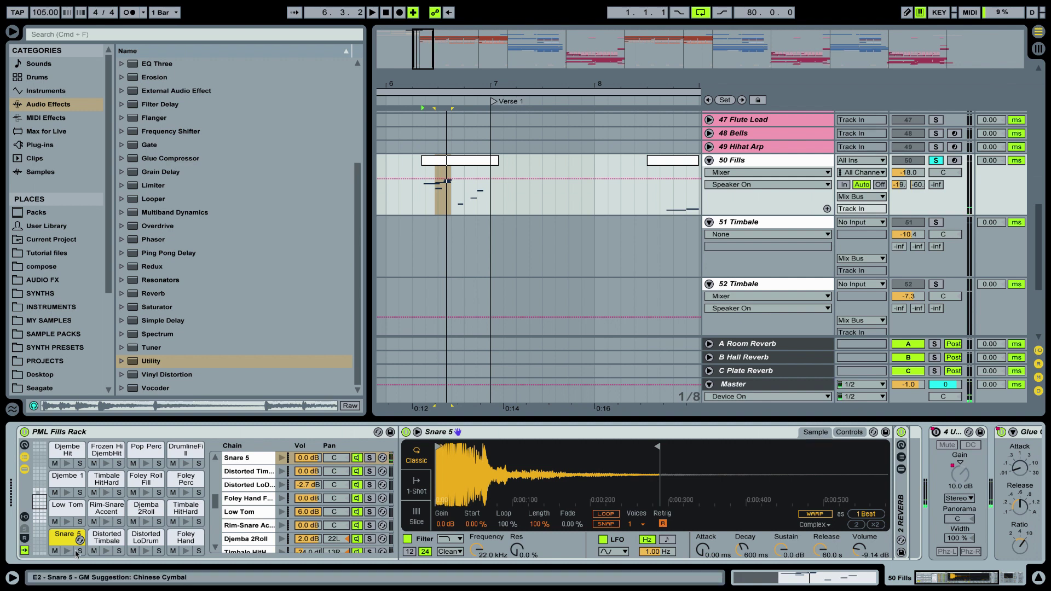
- Switch to the bank of tom and redux percussion pads and audition the Sampled Snare pad
click(35, 516)
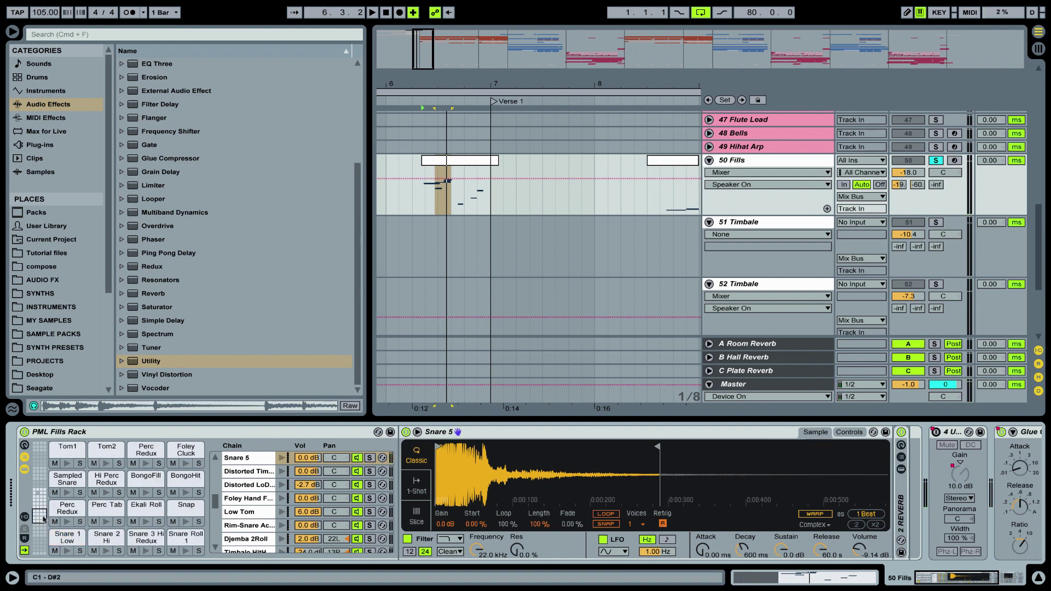
click(68, 493)
click(67, 480)
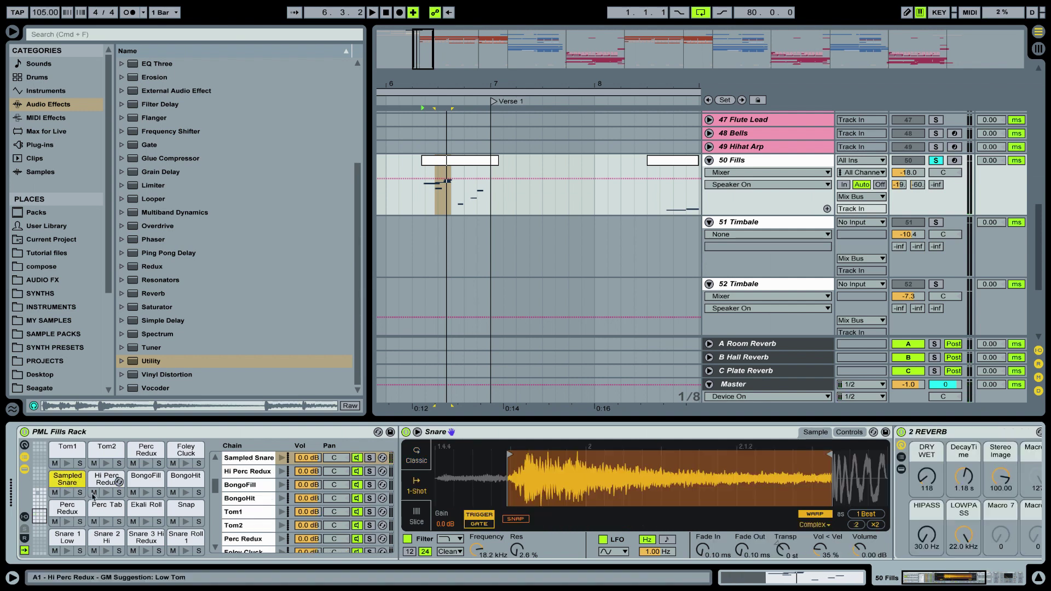
- Return to the djembe and timbale bank, audition the Low Tom pad, and examine its Sound Design rack and two EQ Eights
click(35, 500)
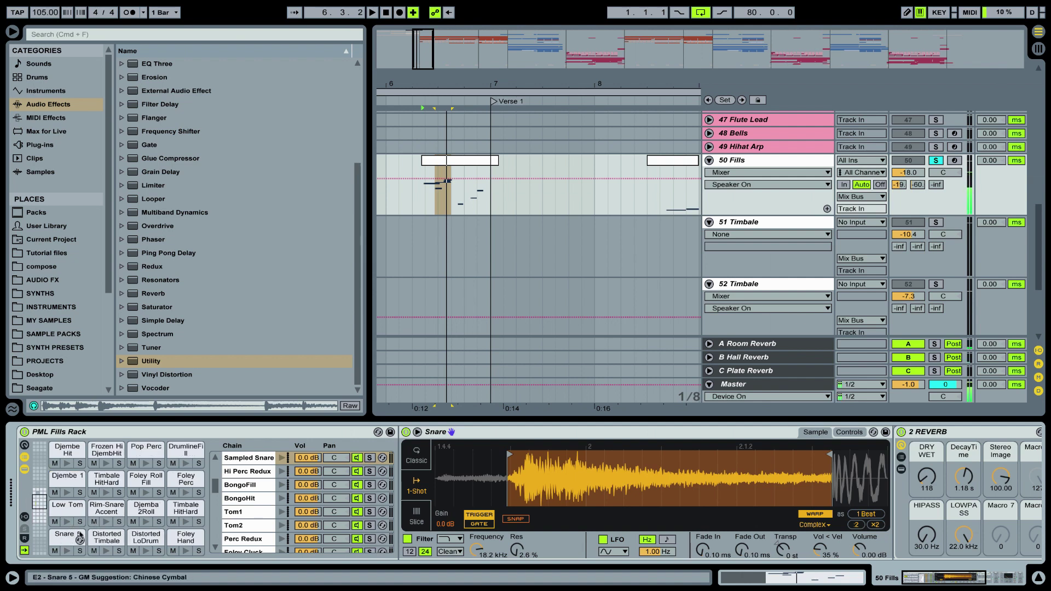
click(81, 514)
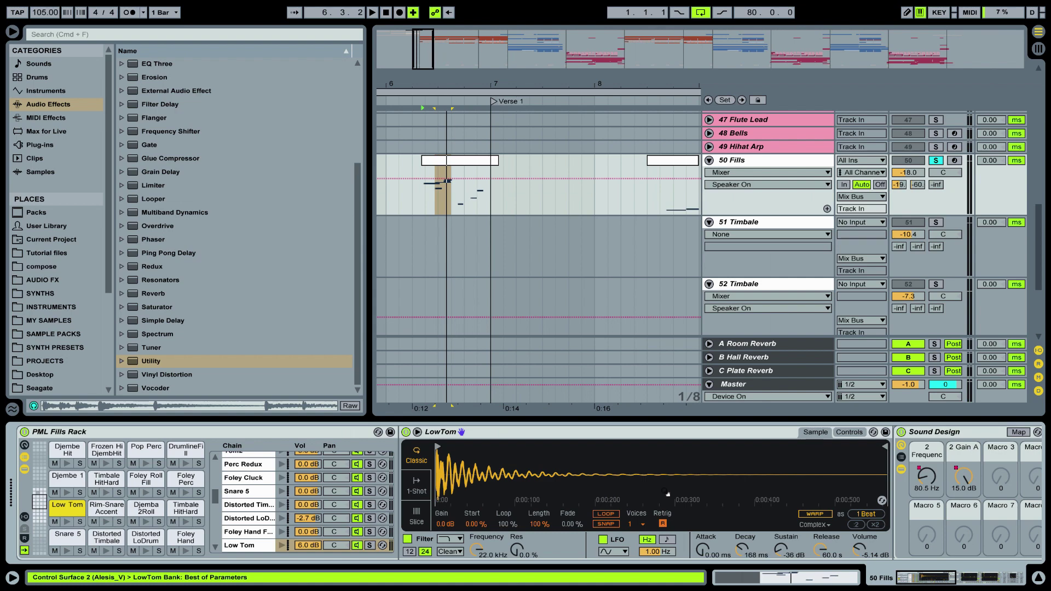
scroll(667, 494, right, 15)
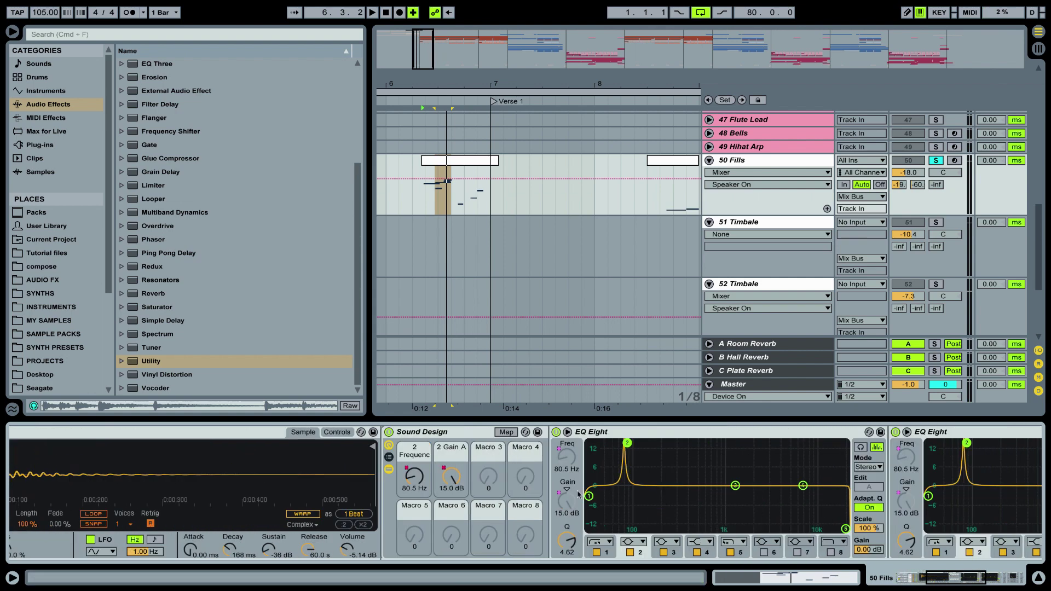
scroll(541, 521, right, 3)
scroll(541, 519, left, 4)
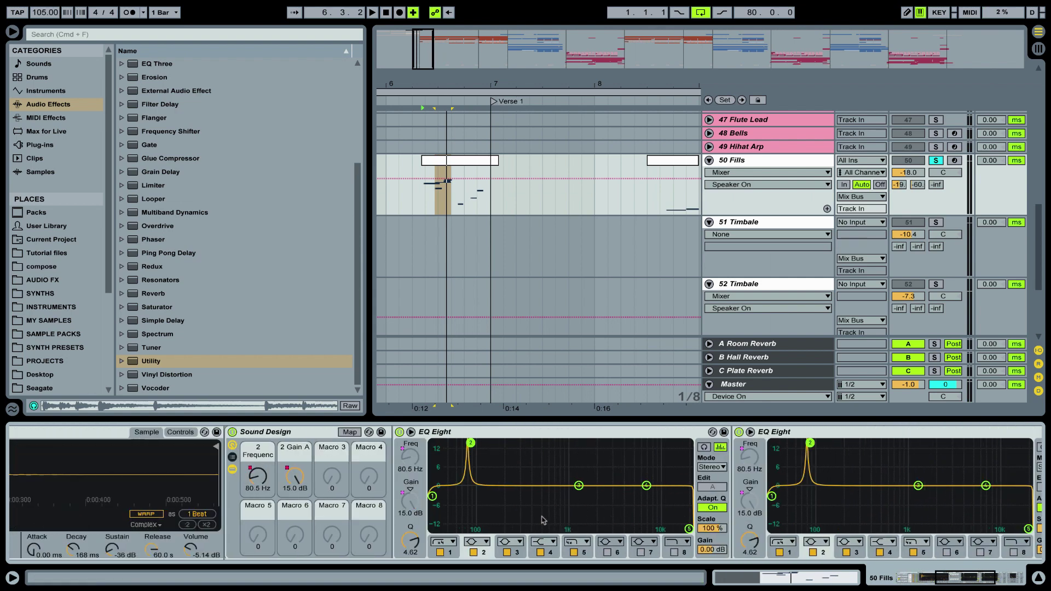
- Find the fill just before Chorus 1 in the arrangement and play the Fills track from 26.4.3
drag(459, 79, 458, 22)
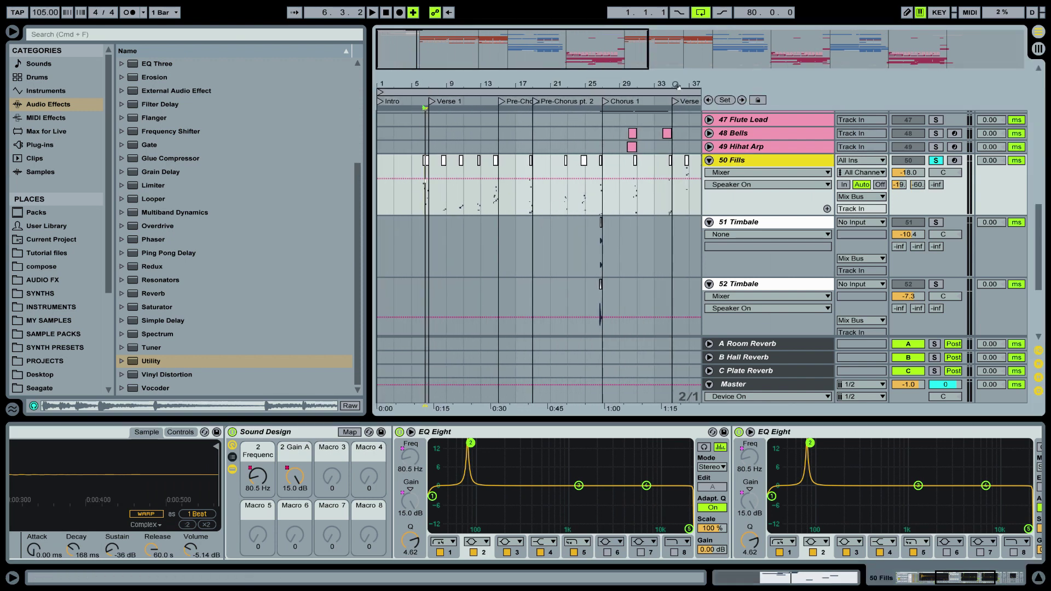
drag(676, 85, 576, 87)
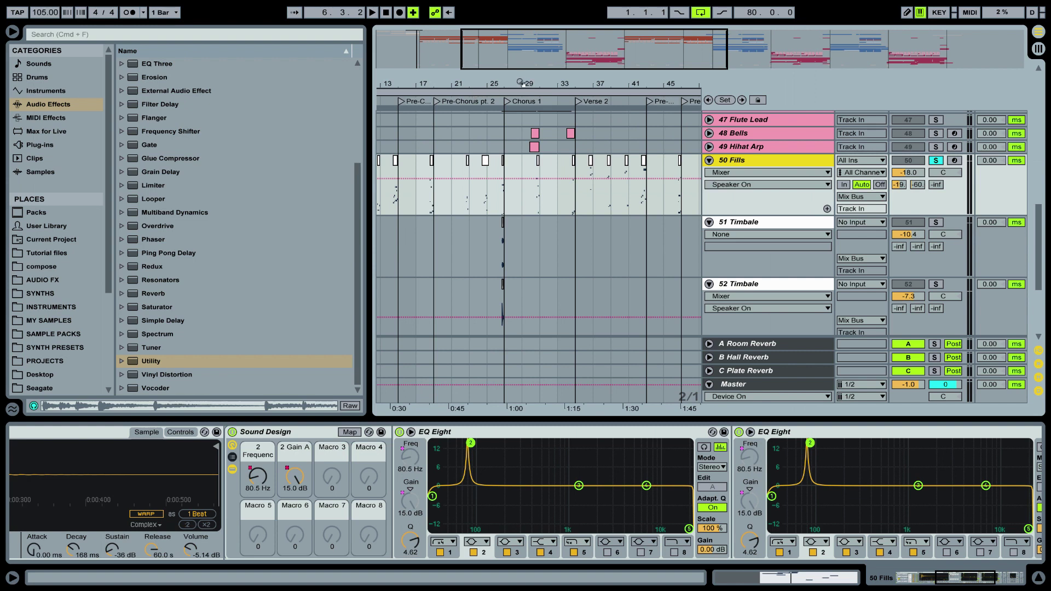
drag(506, 84, 490, 186)
click(487, 202)
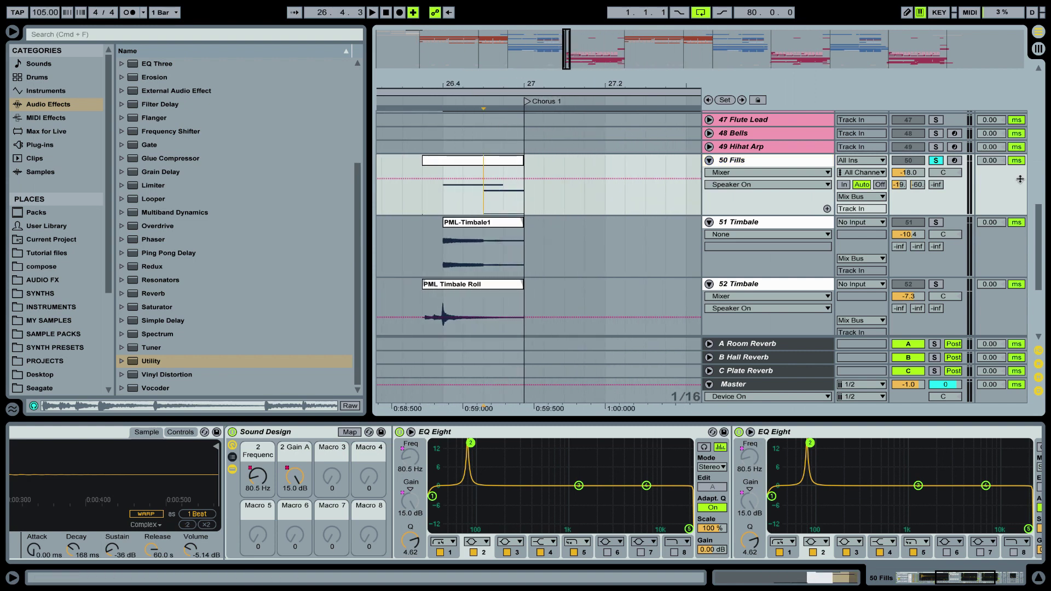
key(space)
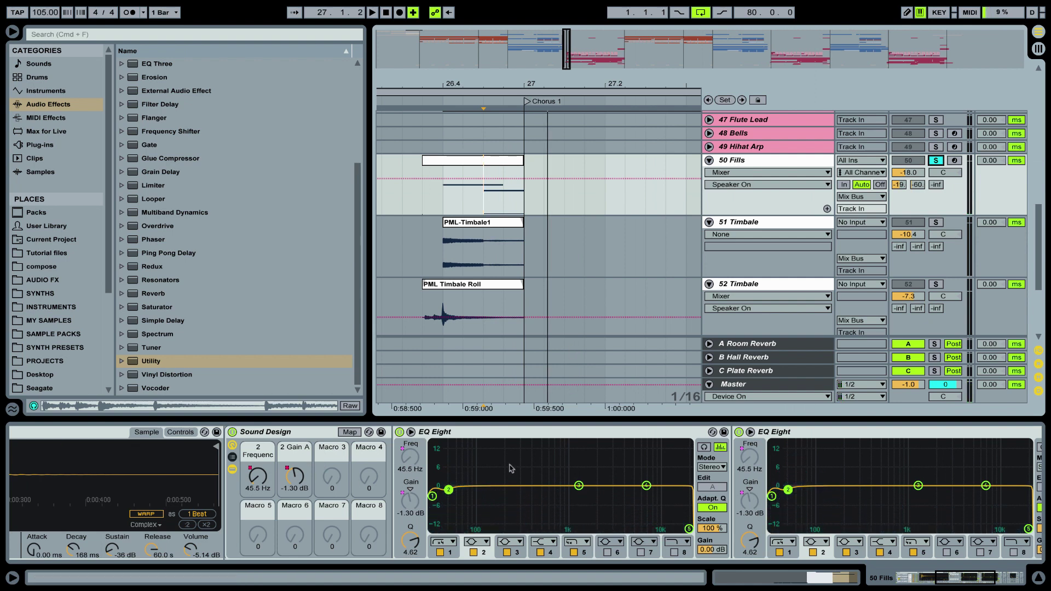
- Show the Sound Design rack's 2 Frequency A automation on the Fills track and highlight its sweep from 26.4.3 to 27.1.1
click(723, 437)
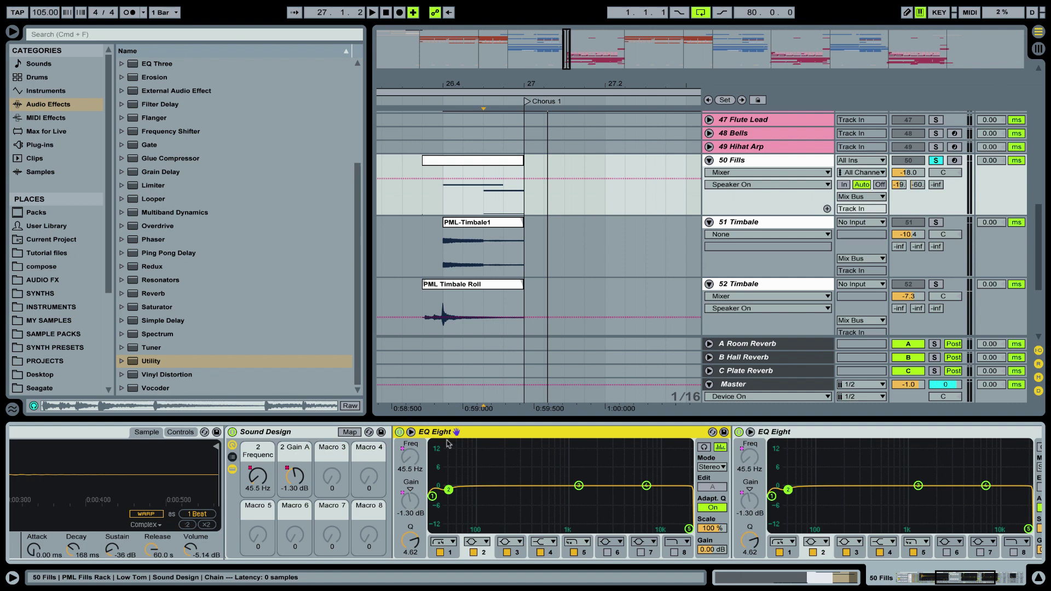
click(253, 479)
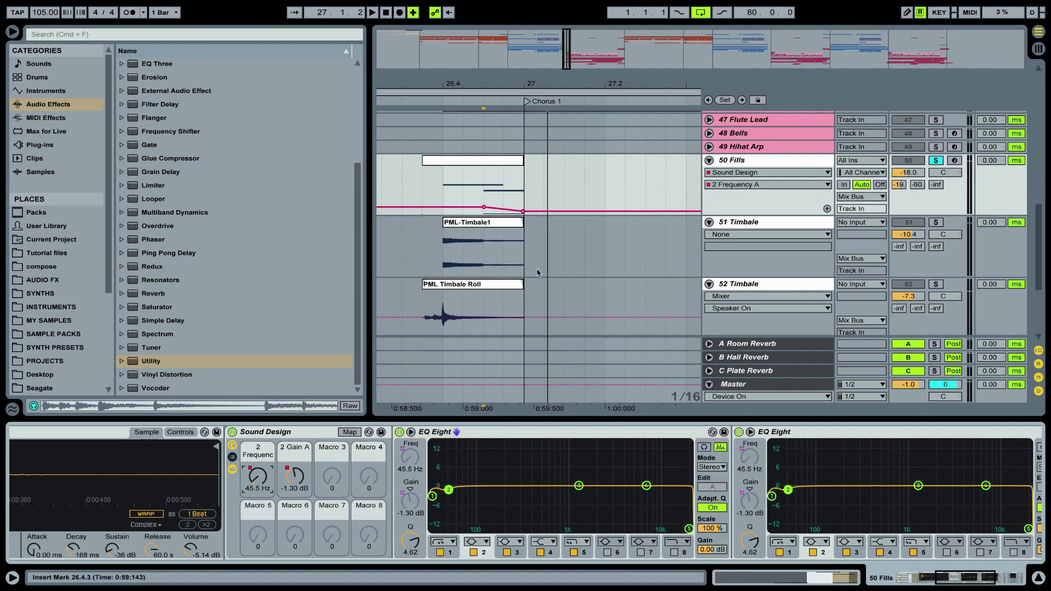
click(495, 190)
drag(495, 190, 518, 196)
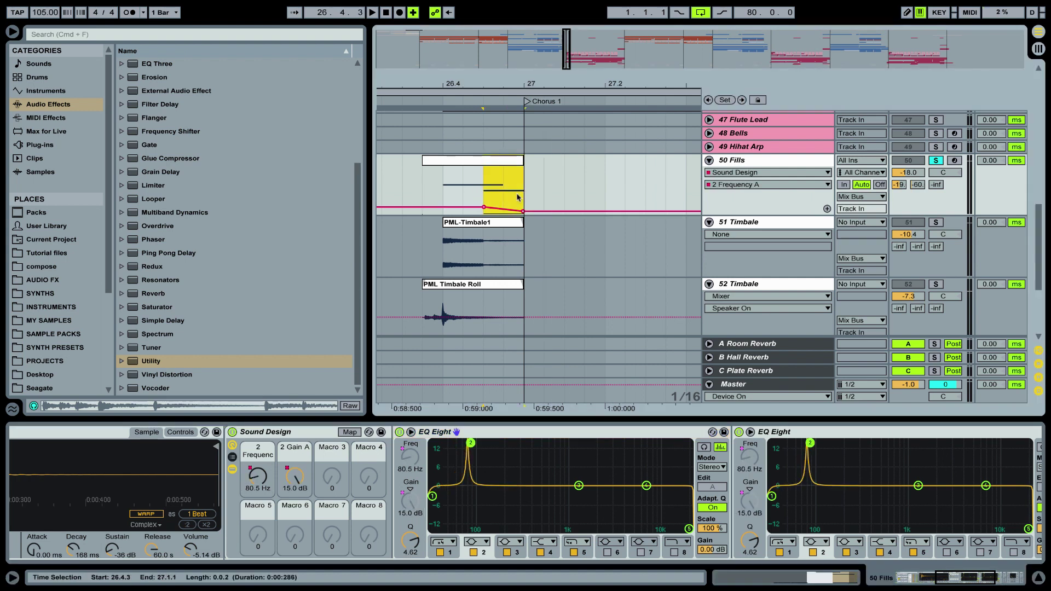
drag(499, 88, 500, 137)
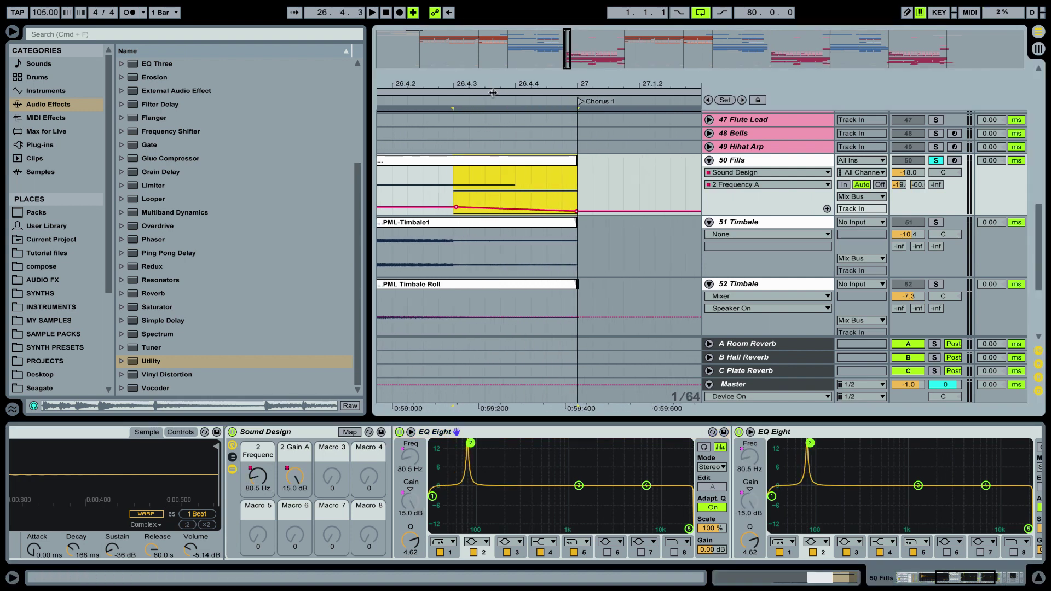
click(455, 181)
drag(465, 183, 577, 187)
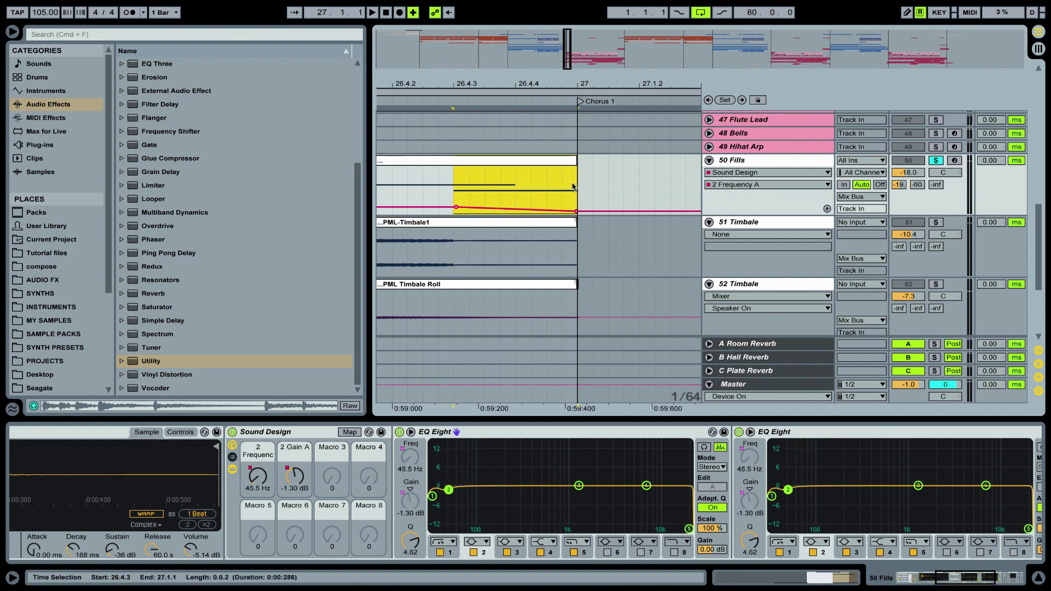
- Show the rack's 2 Gain A automation and highlight its drop from 26.4.4 to 27.1.1
click(305, 478)
click(542, 199)
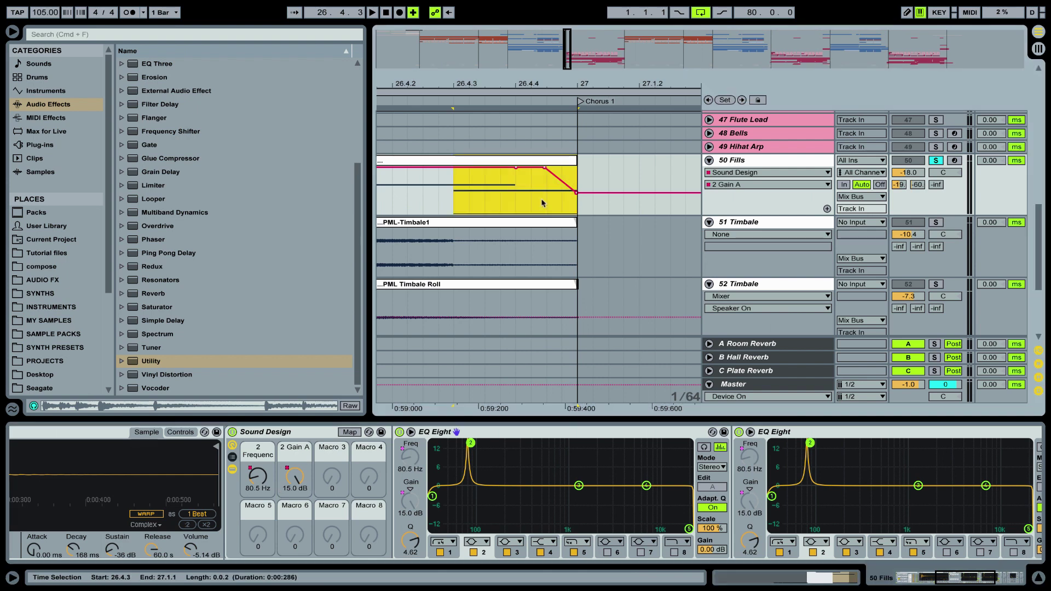
drag(532, 199, 577, 203)
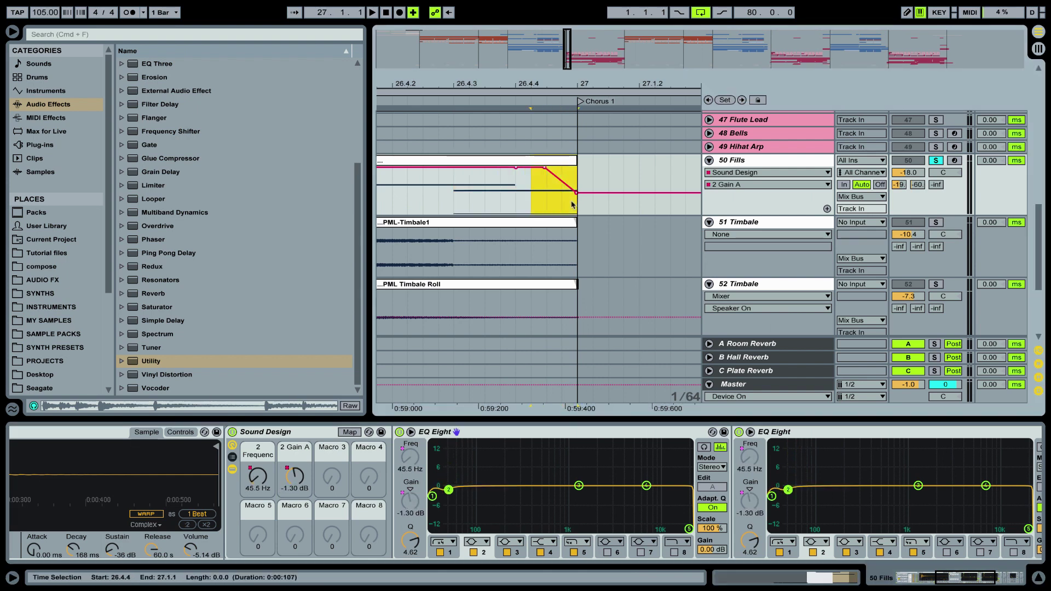
- Turn the arrangement grid off and select a freehand range of the gain automation starting just after 26.4.3
right_click(496, 203)
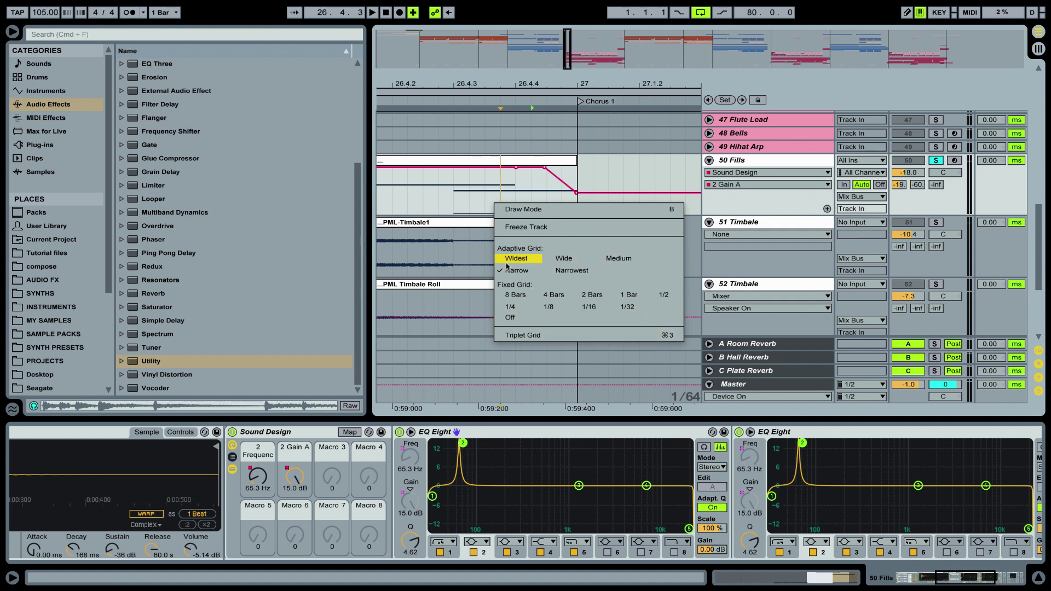
click(510, 318)
click(461, 199)
drag(468, 199, 563, 211)
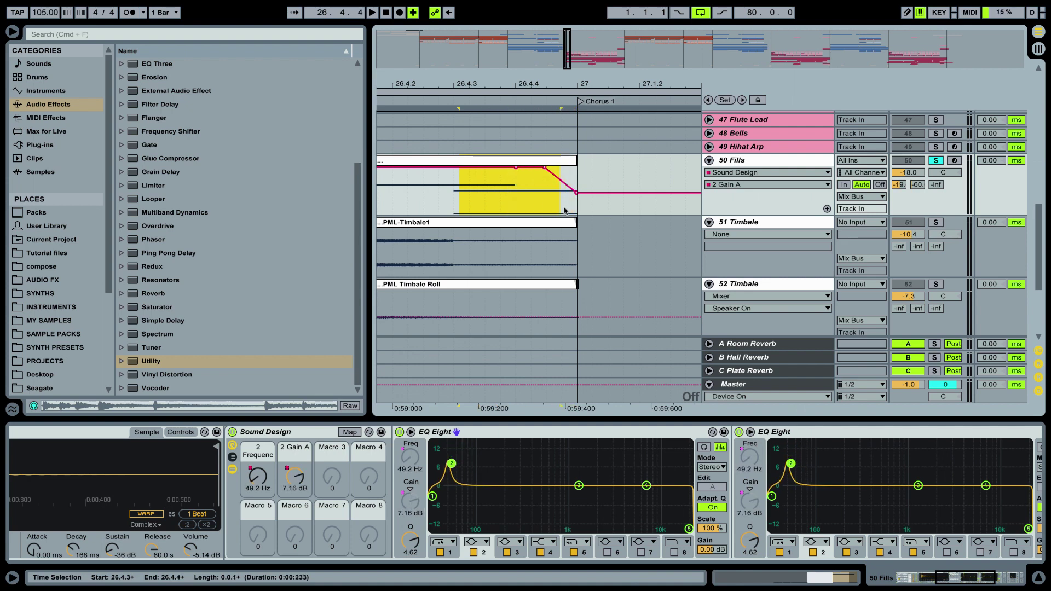
- Bypass the Sound Design rack, play the Low Tom fill from 26.4.3 for comparison, and re-enable the rack
click(232, 432)
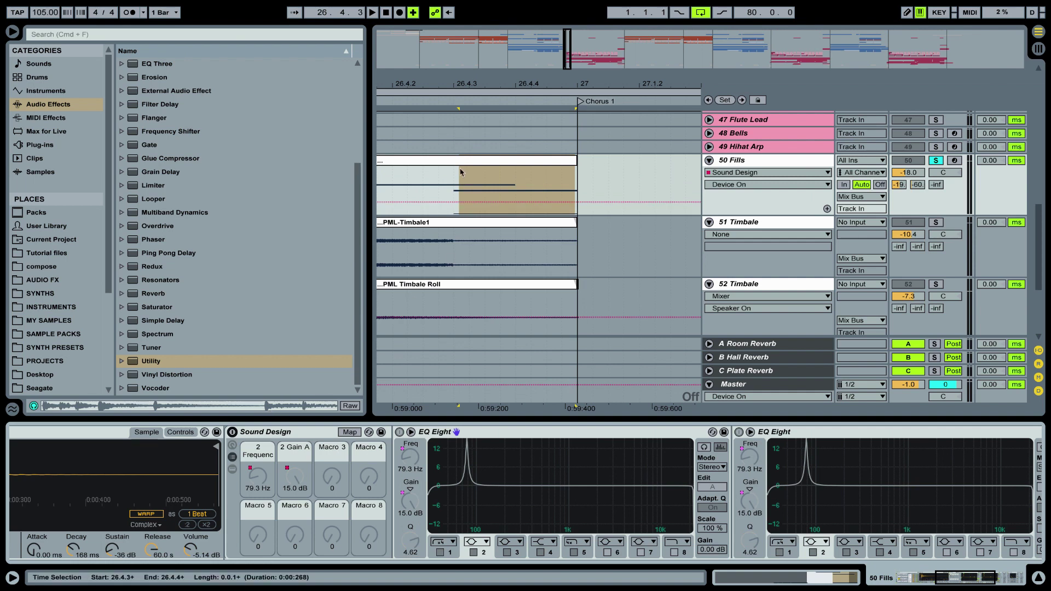
click(454, 185)
key(space)
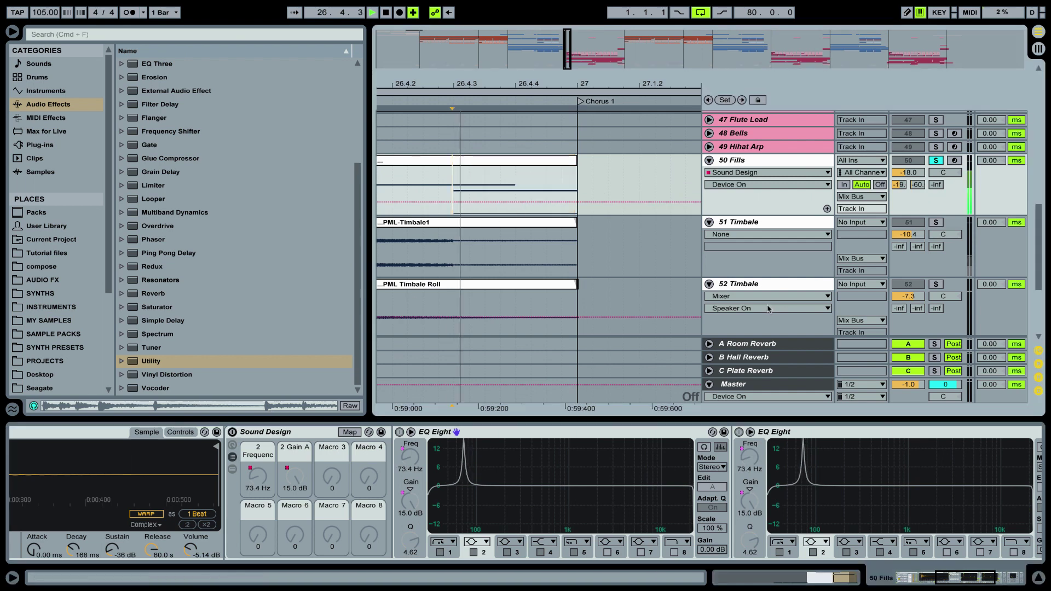
click(232, 432)
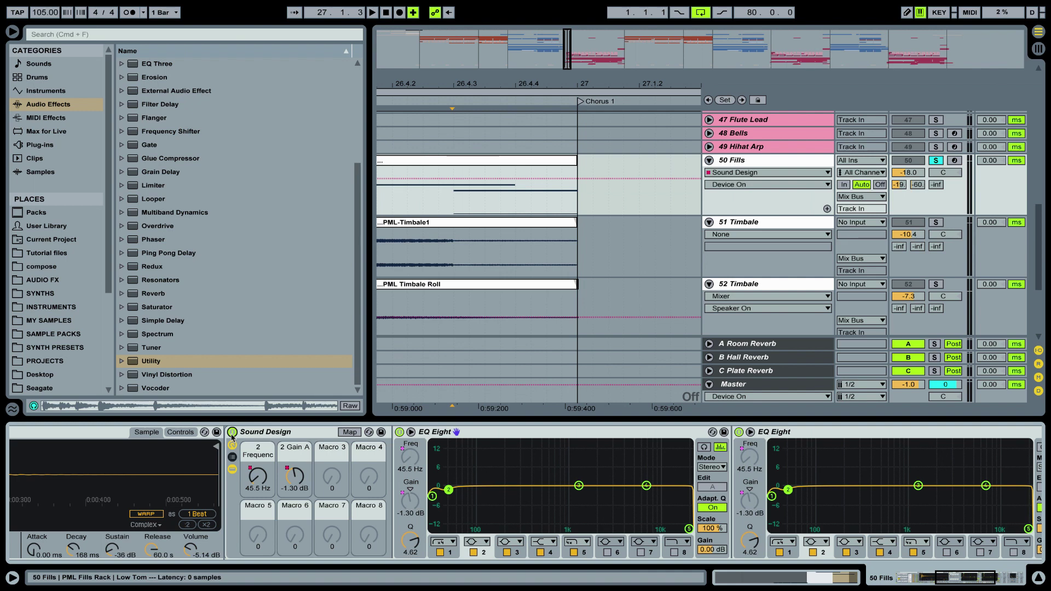
- Audition the Foley Hand pad of the PML Fills Rack several times
click(186, 551)
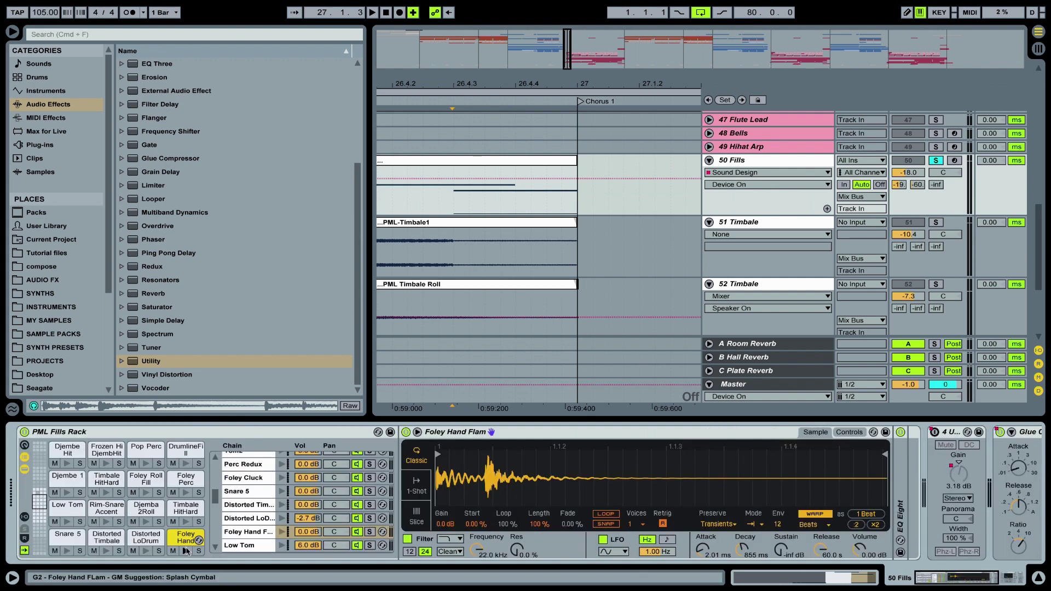
click(187, 551)
click(186, 551)
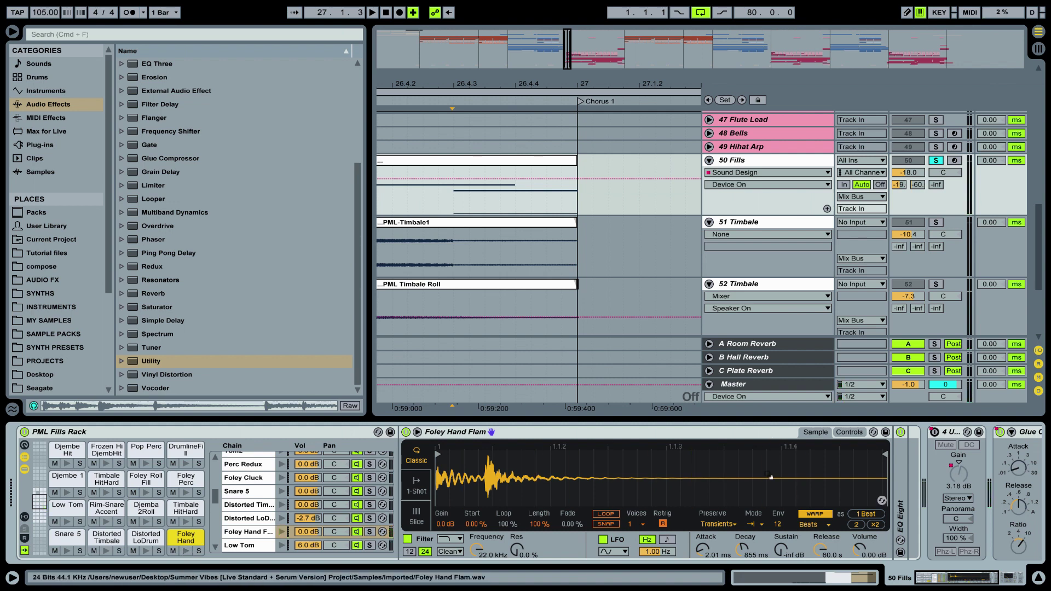
- Show the Preserve options of the Foley Hand Flam sample's Beats warp mode, leaving Transients selected
click(738, 526)
click(738, 526)
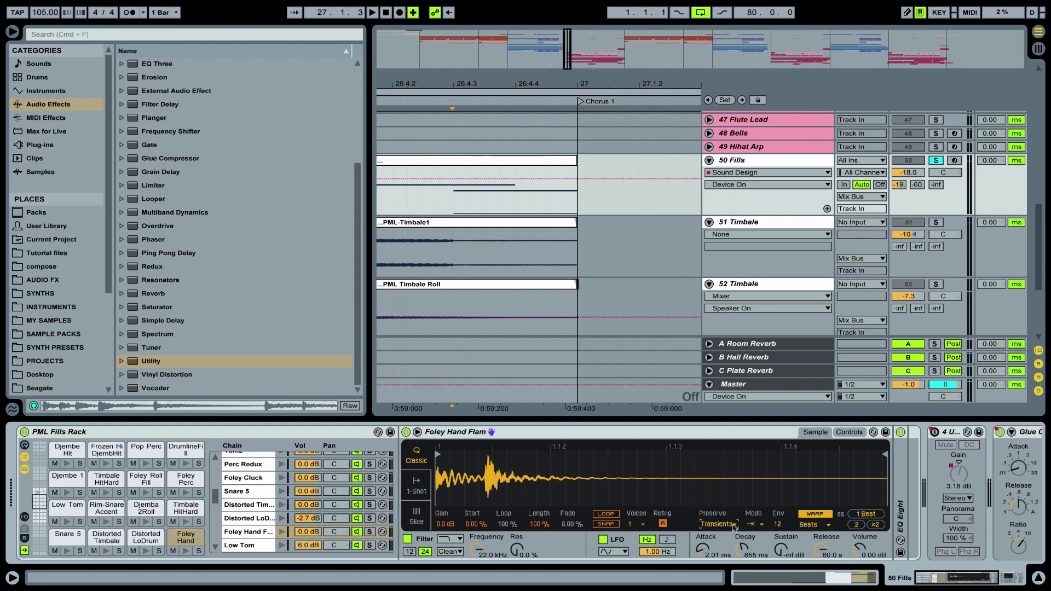
click(806, 524)
click(806, 526)
click(726, 526)
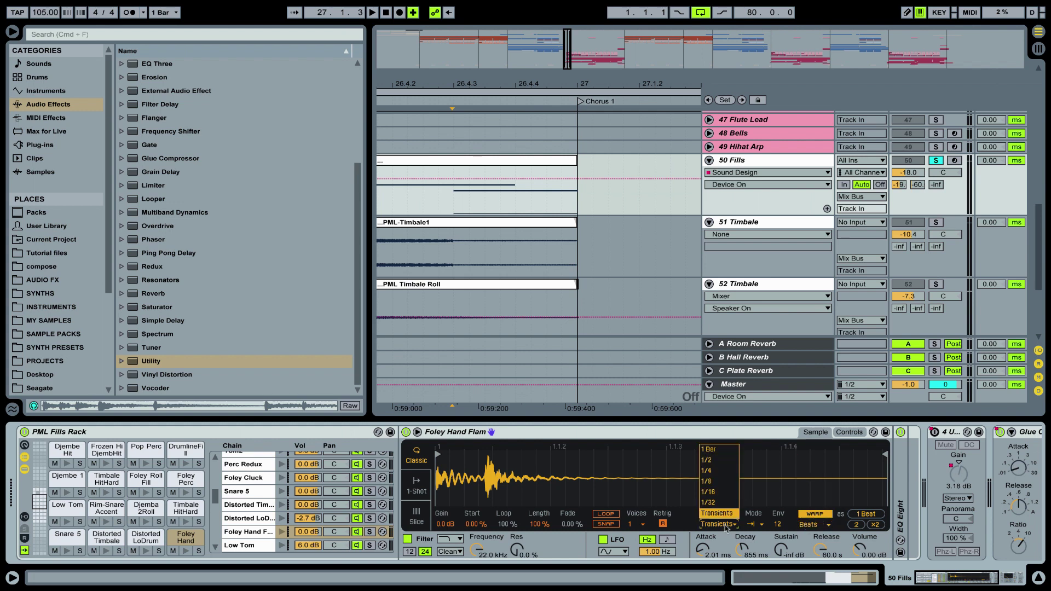
click(726, 526)
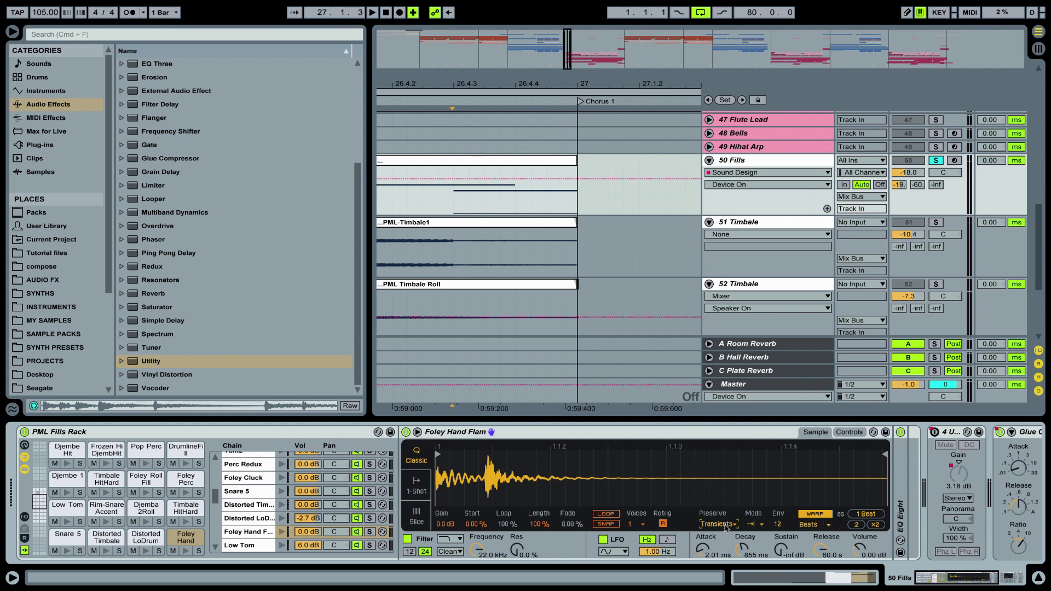
- Raise the Foley Hand Flam's transient envelope to 100, audition the pad, and lower the envelope again
scroll(438, 466, up, 5)
scroll(438, 467, up, 3)
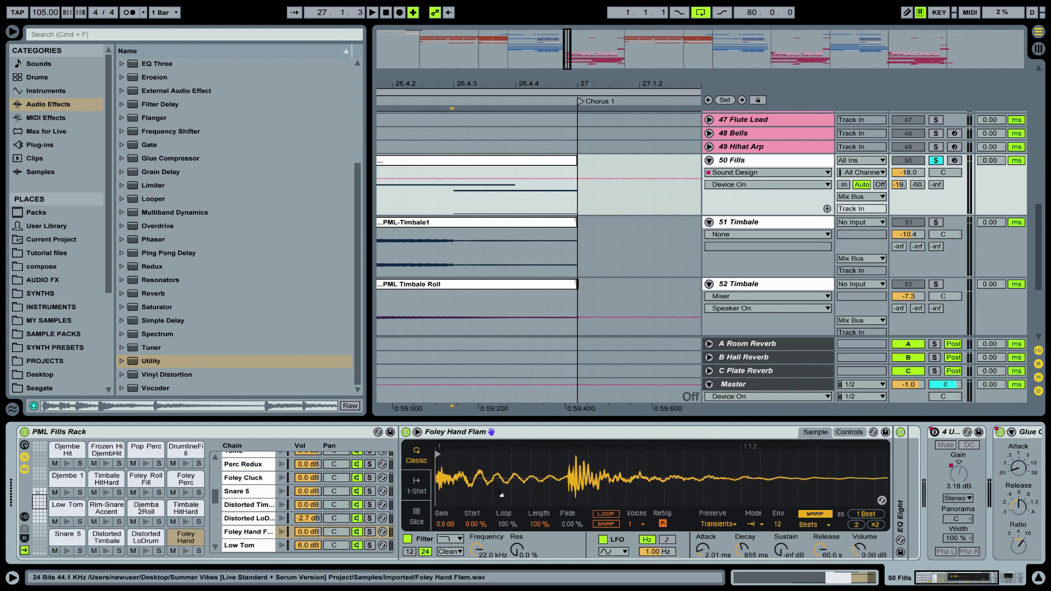
scroll(487, 478, up, 2)
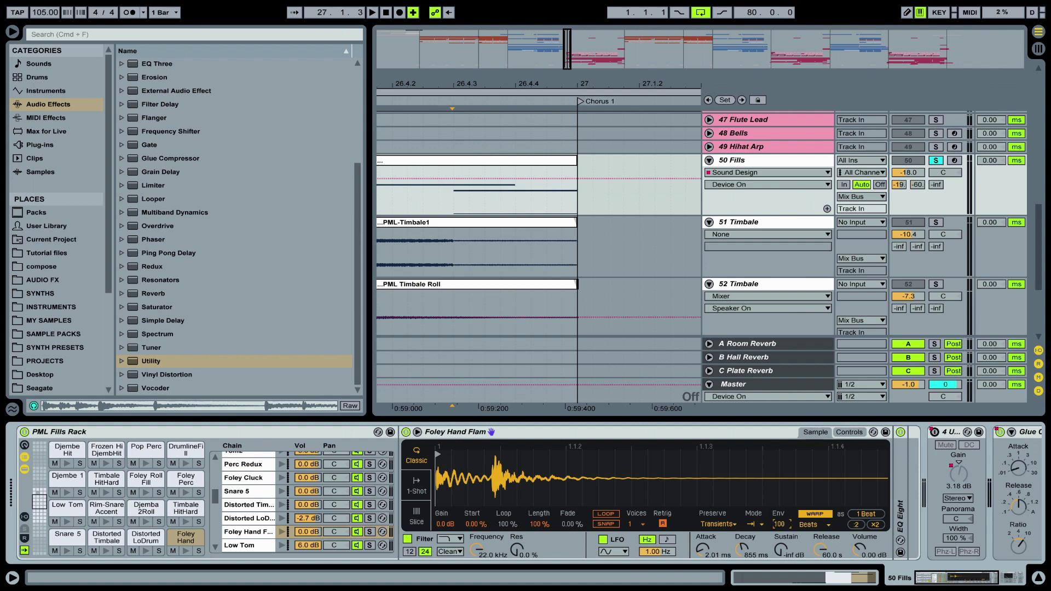
click(780, 525)
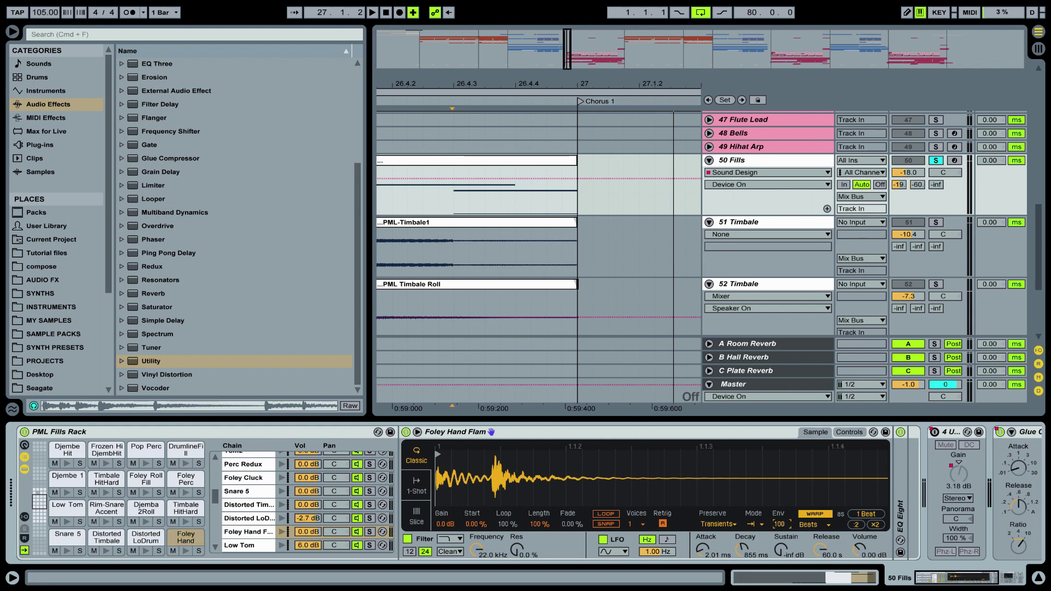
click(187, 552)
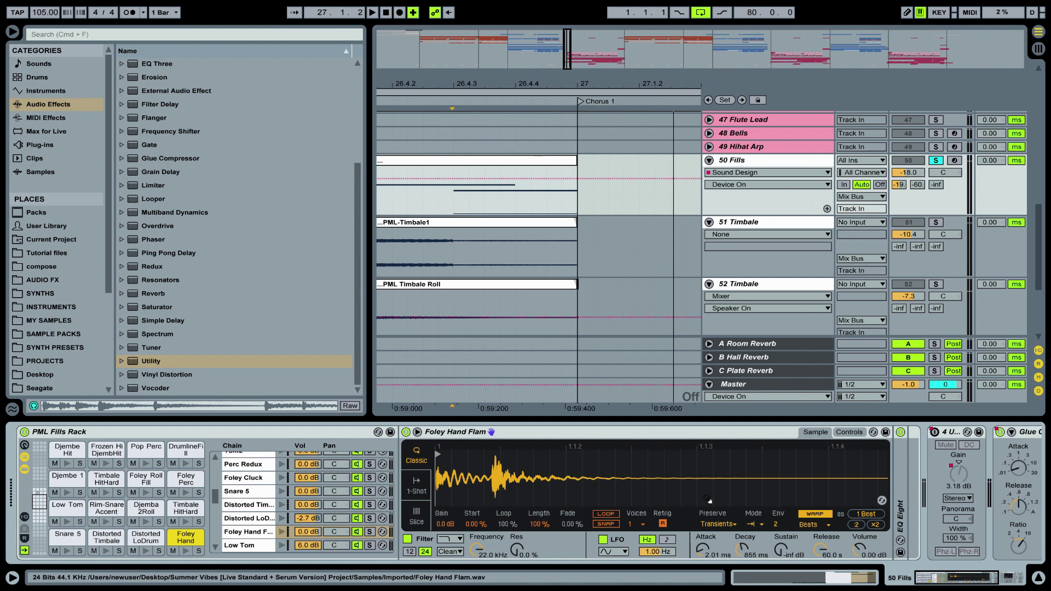
drag(776, 524, 775, 514)
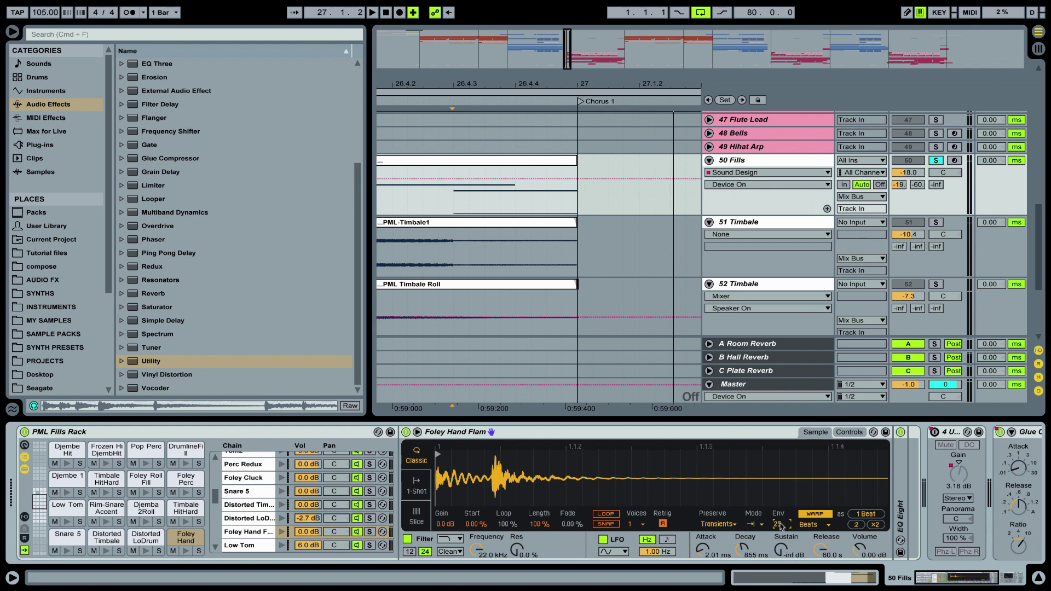
- Audition the Coin Drop pad and play the Verse 2 fill that leads into bar 37 on the Fills track
click(185, 512)
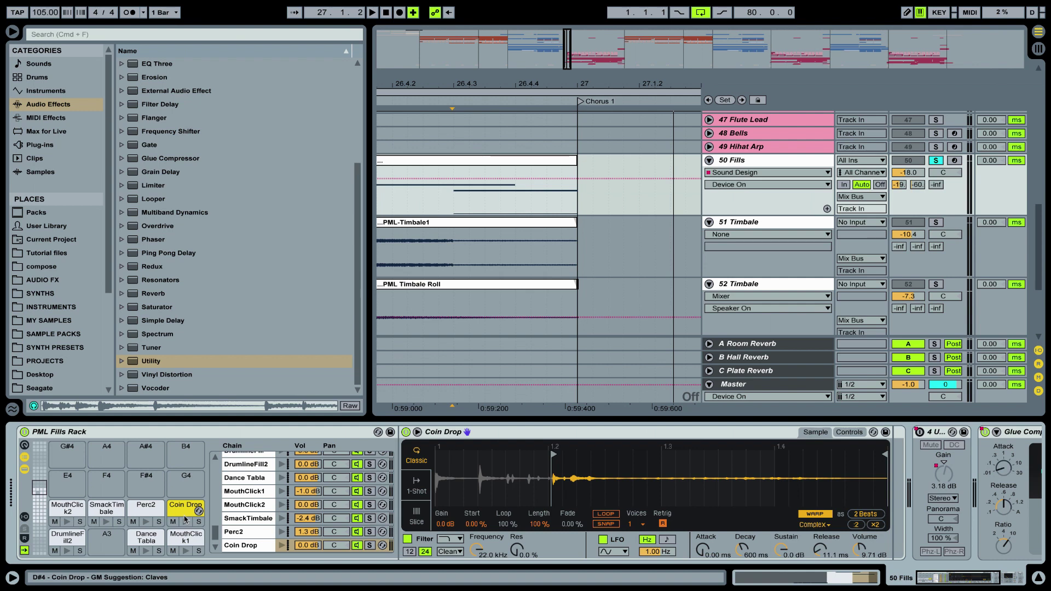
click(186, 523)
drag(495, 86, 636, 85)
double_click(441, 82)
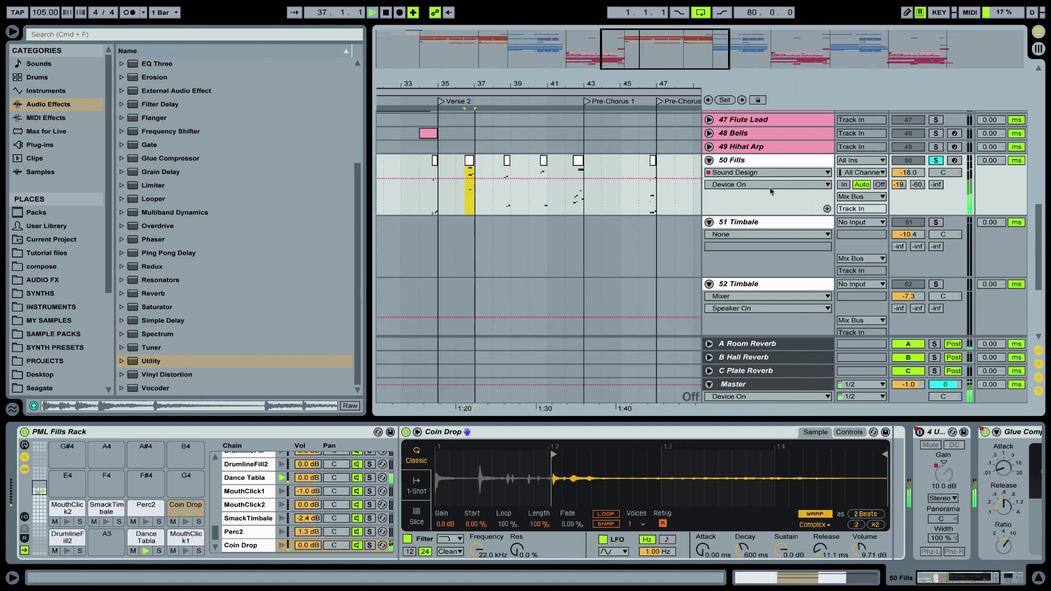
key(space)
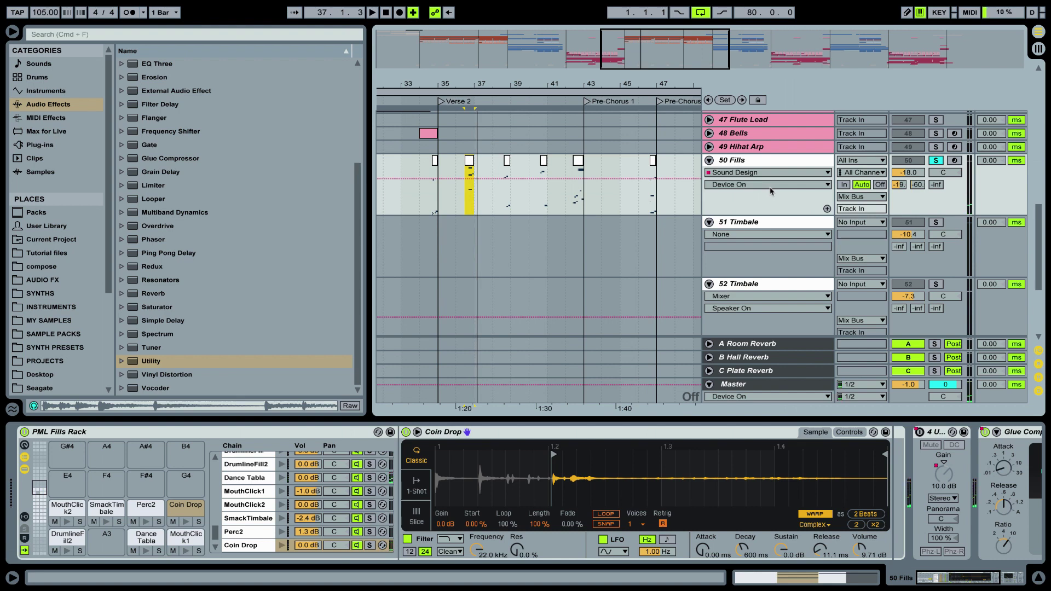
- Open the MIDI notes of the Verse 2 fill clip and pick out its Coin Drop and A3 notes
key(shift+Tab)
drag(673, 430, 638, 357)
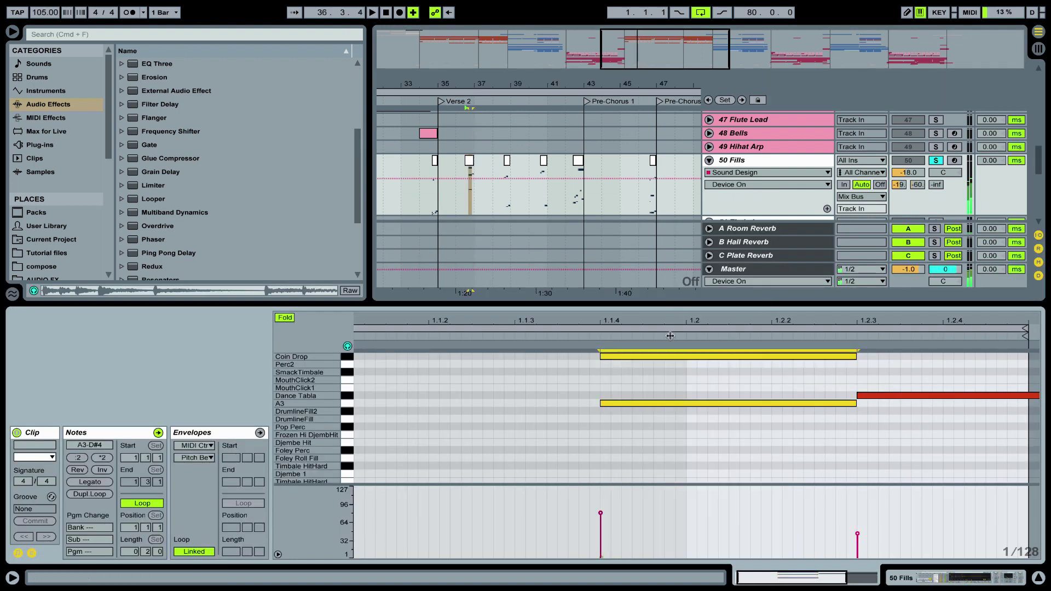
click(630, 357)
click(620, 403)
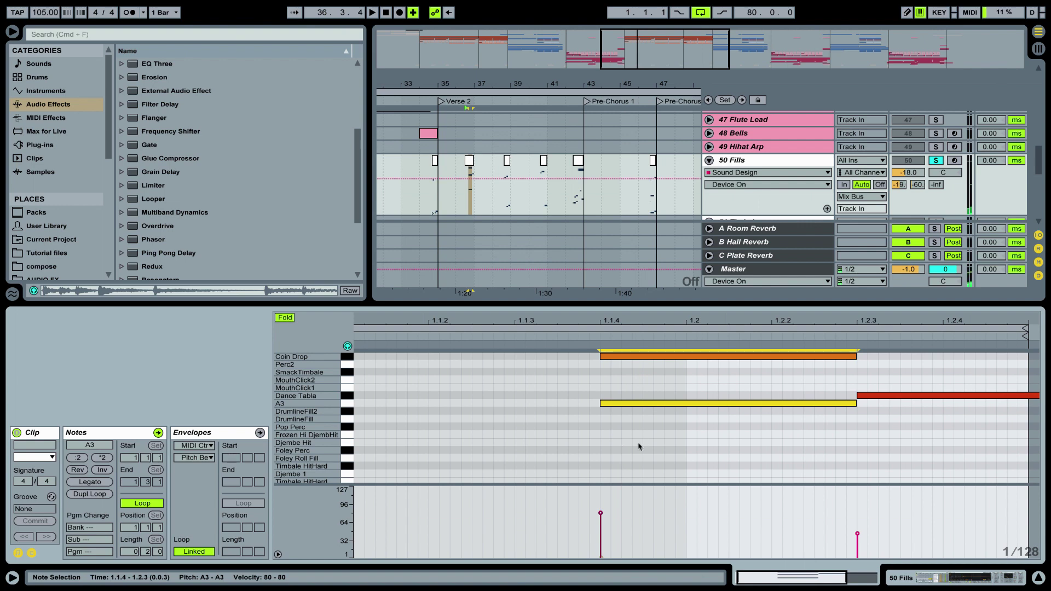
- Highlight the fill's Dance Tabla note, and return to the A3 and Coin Drop notes at 1.1.4
scroll(639, 444, down, 5)
click(662, 386)
scroll(759, 412, up, 5)
drag(929, 379, 933, 471)
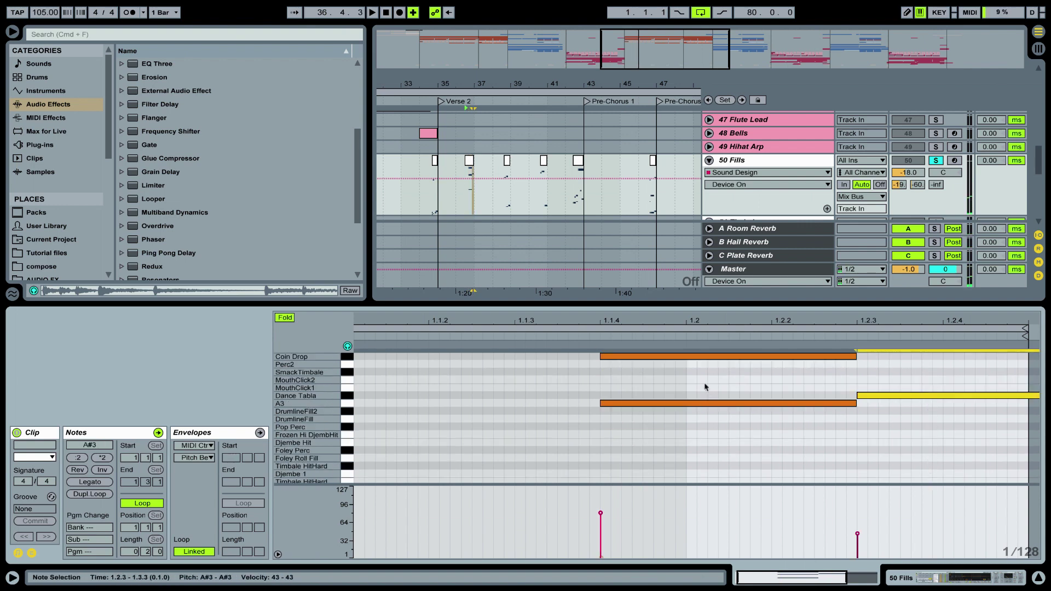
drag(706, 383, 711, 429)
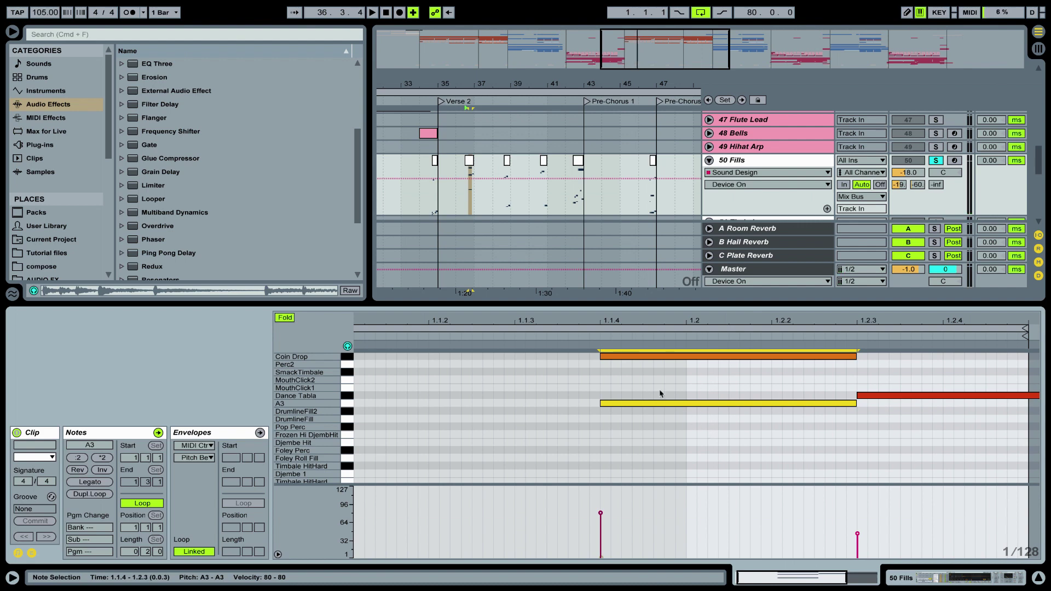
drag(660, 391, 671, 355)
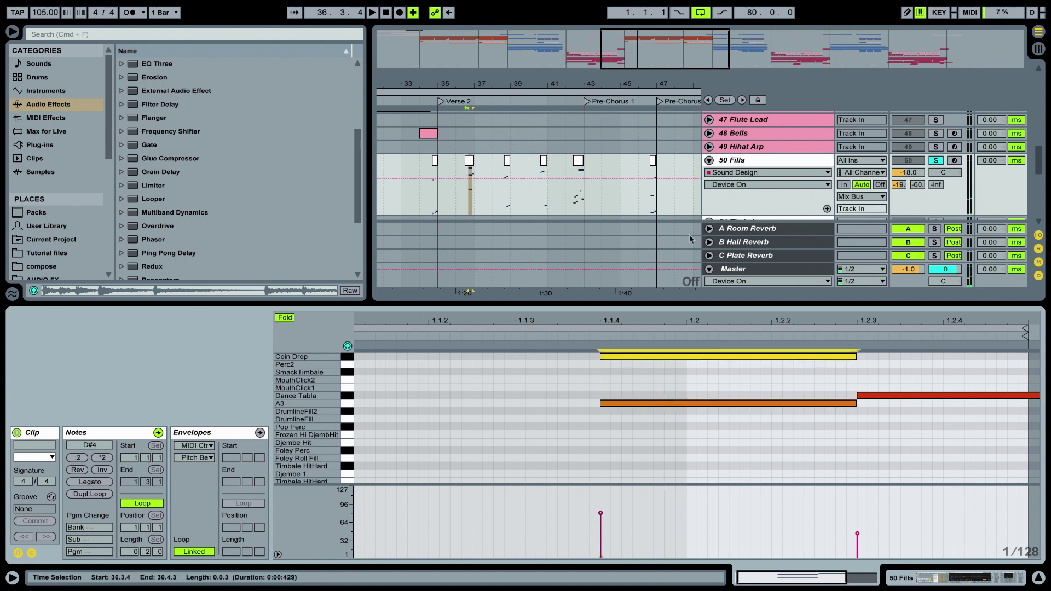
- Return to the PML Fills Rack devices and audition the Foley Perc and Foley Roll Fill pads
key(shift+Tab)
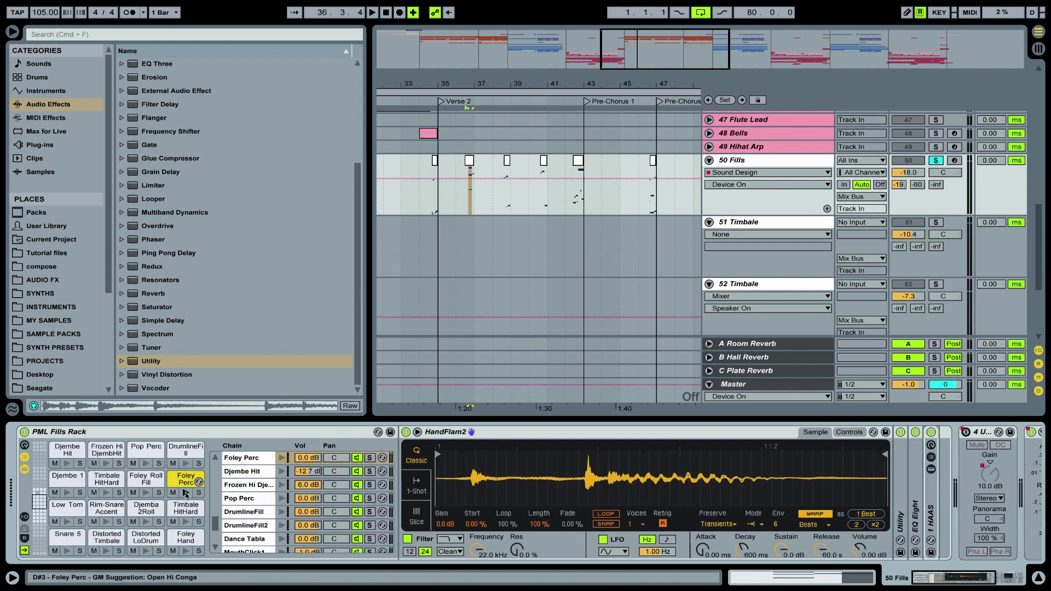
click(186, 493)
click(159, 483)
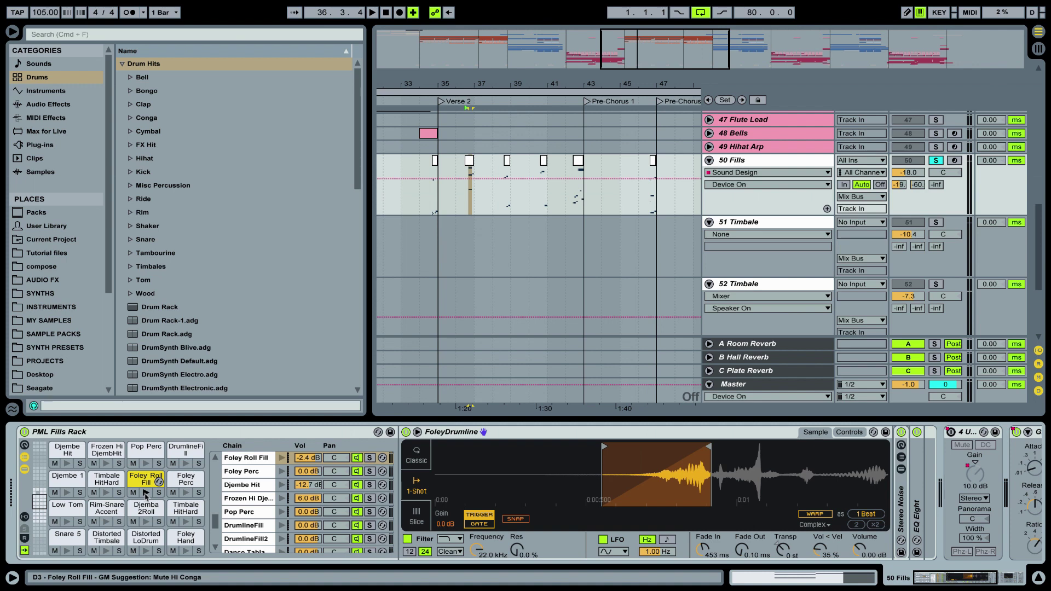
click(146, 494)
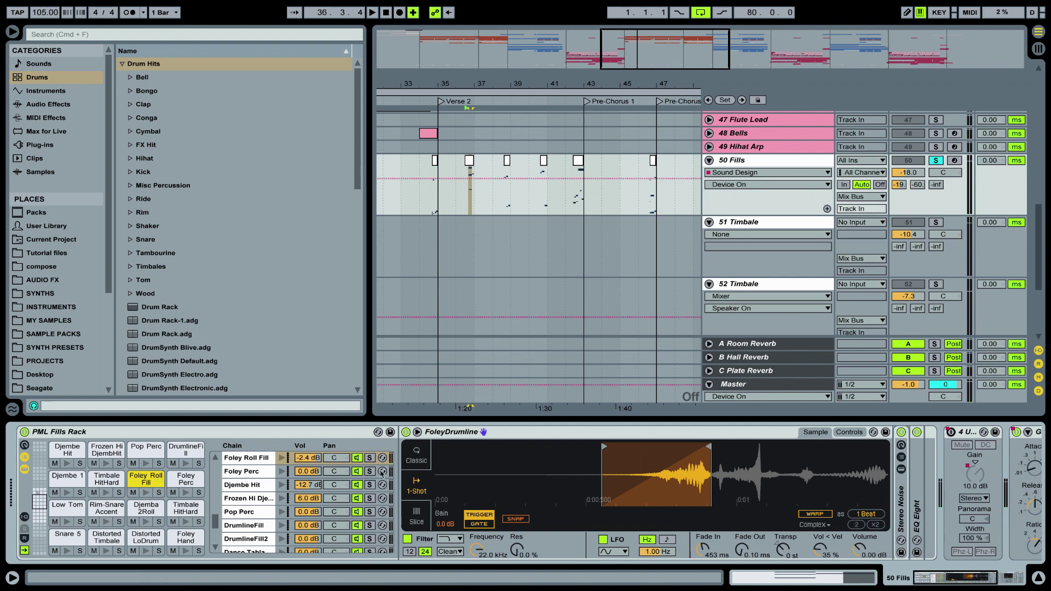
- Unfold the Stereo Noise rack on the Foley Roll Fill pad and show its 50L and 50R chains with the Snorz Erosion effect
double_click(898, 497)
scroll(878, 499, right, 8)
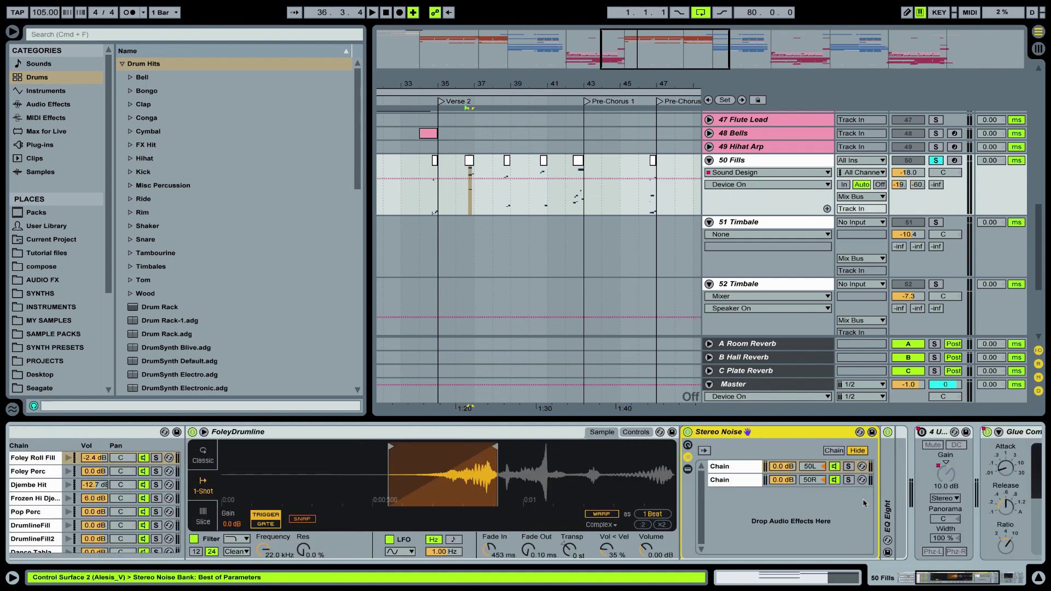
click(509, 467)
click(474, 469)
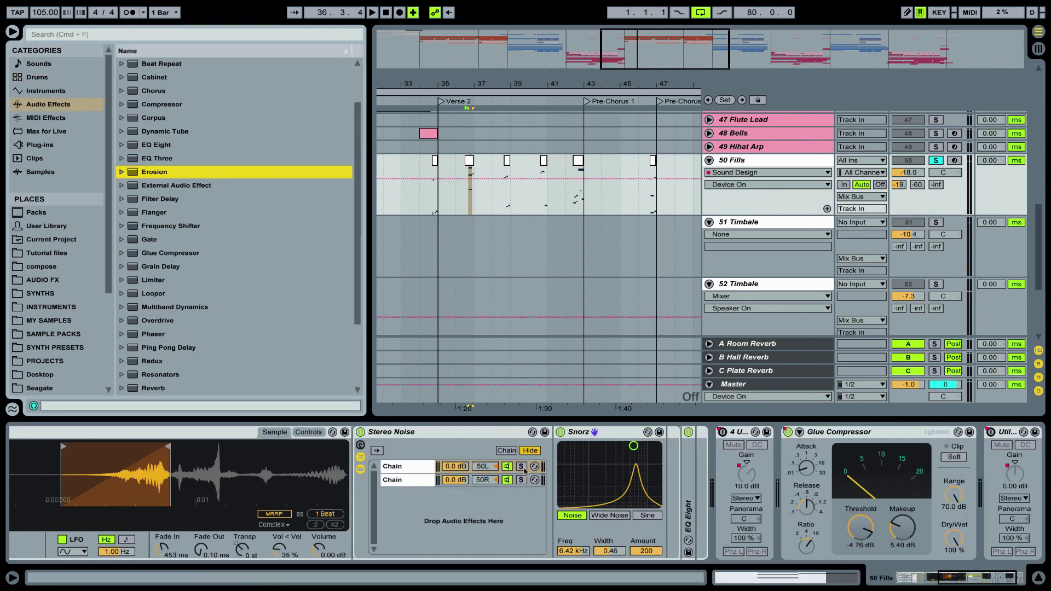
- Bypass the Stereo Noise rack, audition the Foley Roll Fill pad without it, and re-enable the rack
click(405, 456)
scroll(305, 499, left, 8)
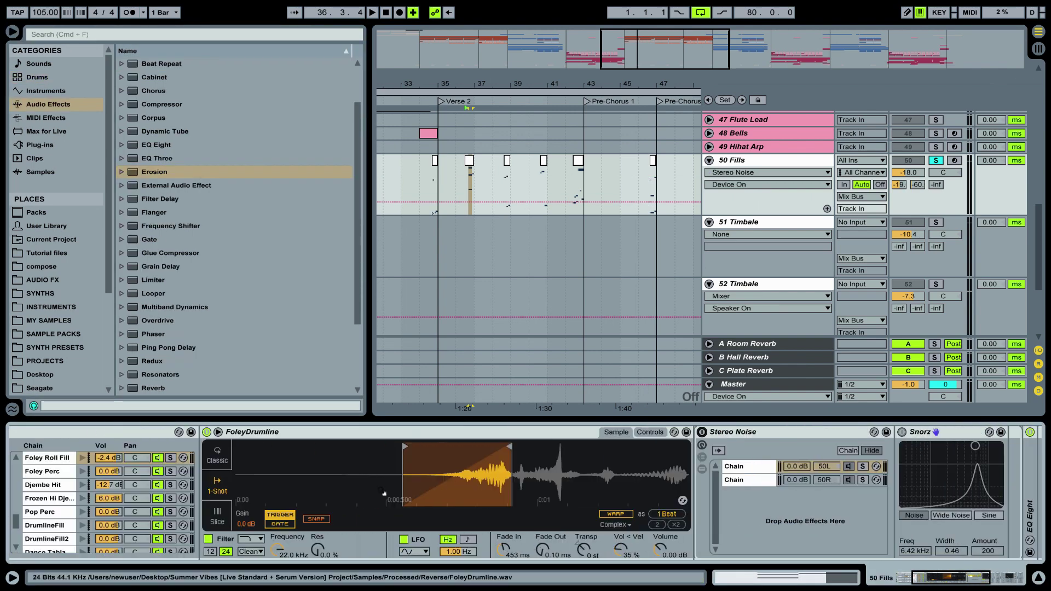
click(75, 493)
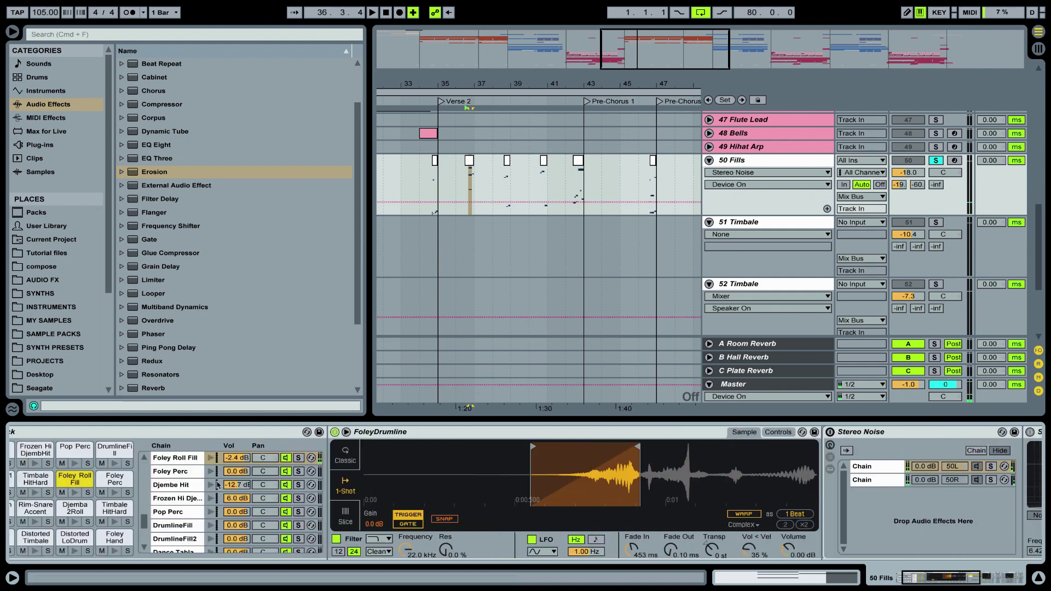
scroll(371, 491, right, 5)
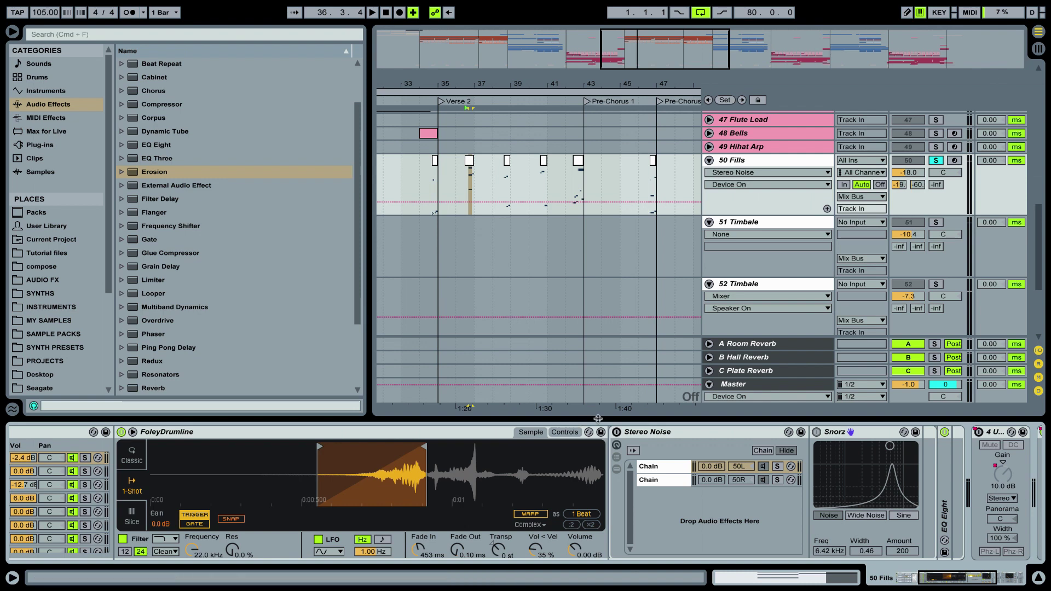
click(617, 432)
- Compare the Snorz noise settings of the Stereo Noise rack's 50L and 50R chains
click(658, 468)
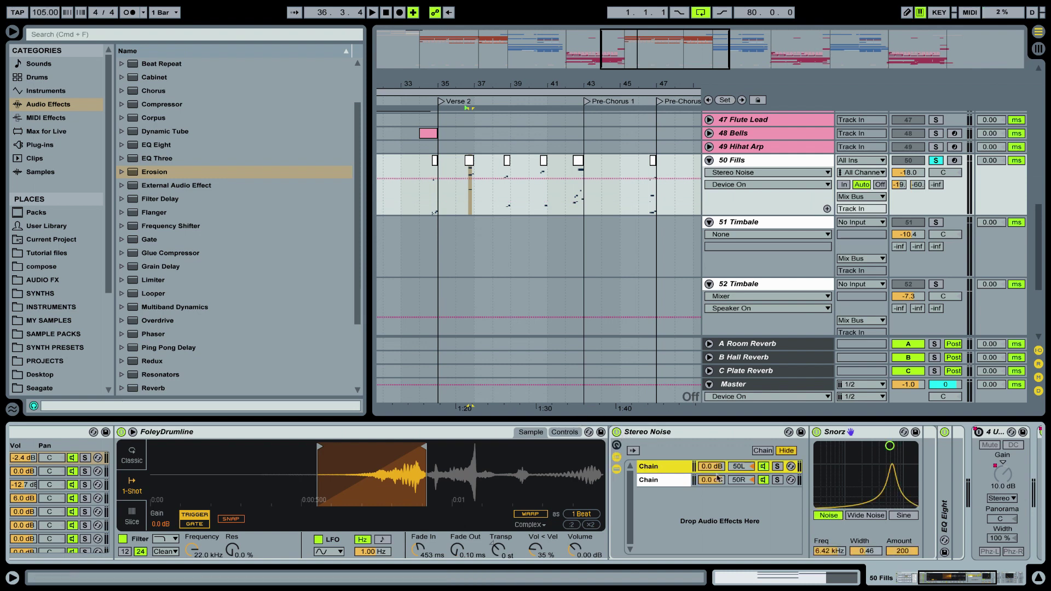
click(712, 466)
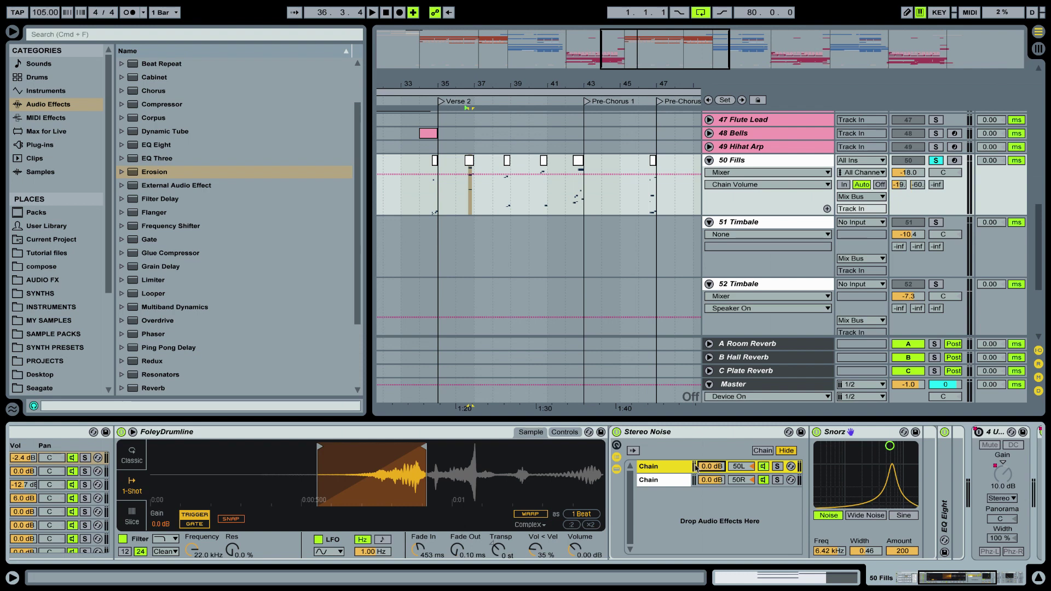
click(670, 482)
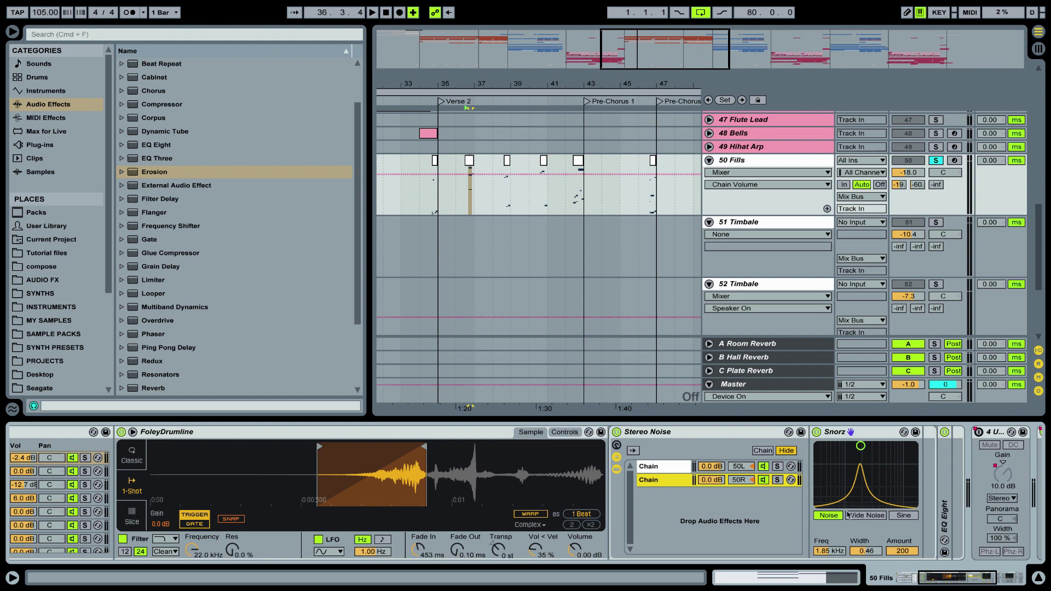
click(668, 466)
click(668, 482)
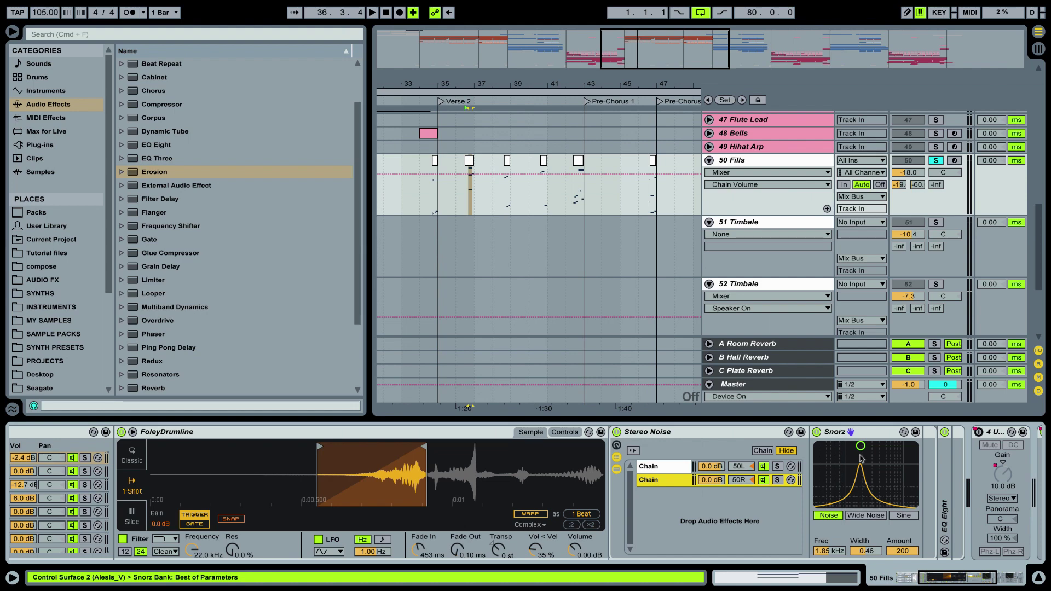
- Audition the Foley Roll Fill pad again, fold the Stereo Noise rack, and show the track effects that follow
scroll(305, 441, left, 5)
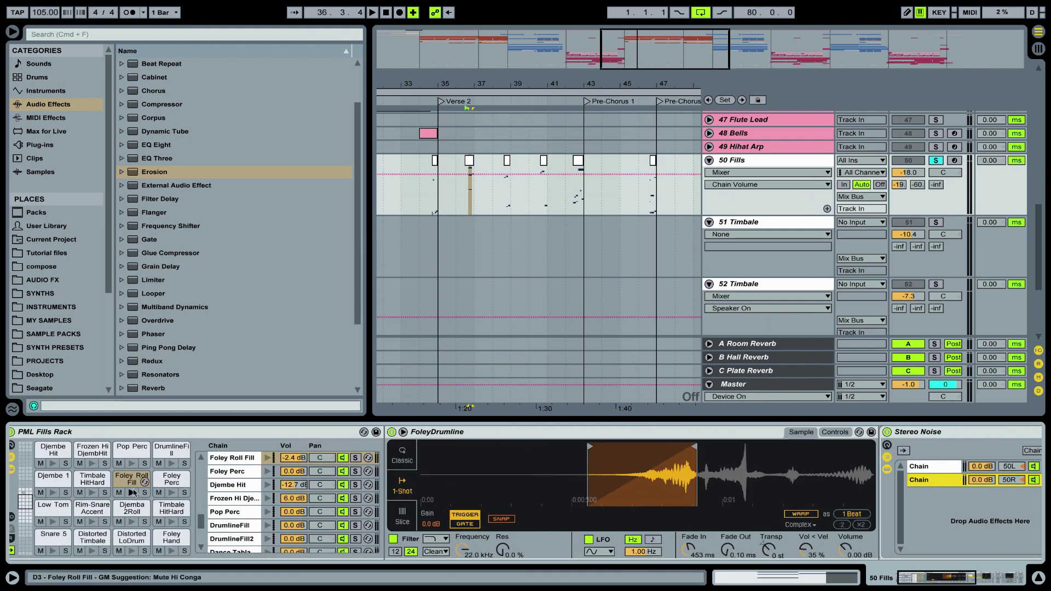
click(132, 492)
scroll(439, 495, right, 5)
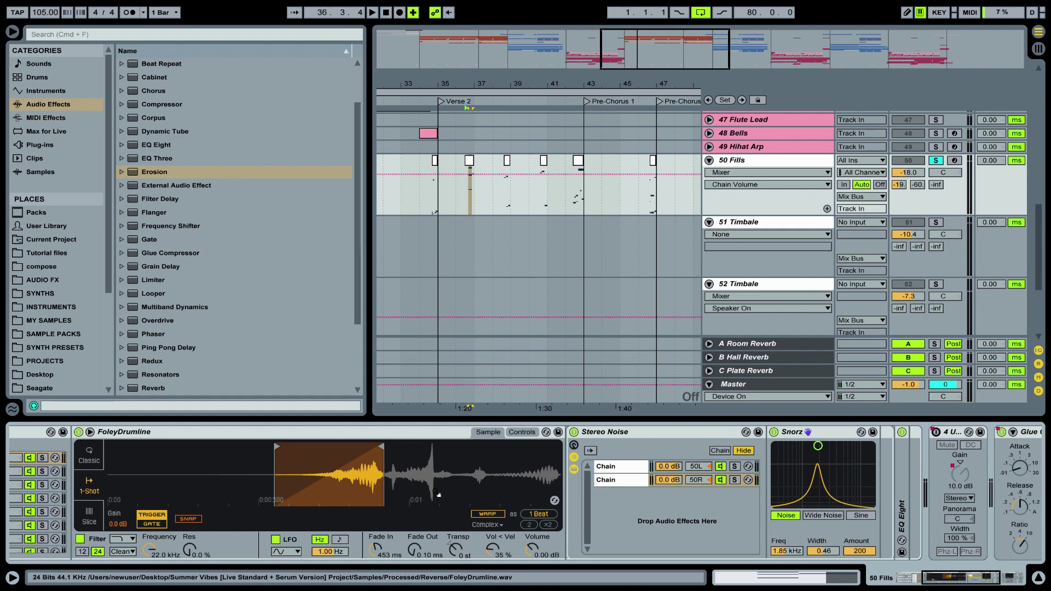
scroll(439, 495, right, 6)
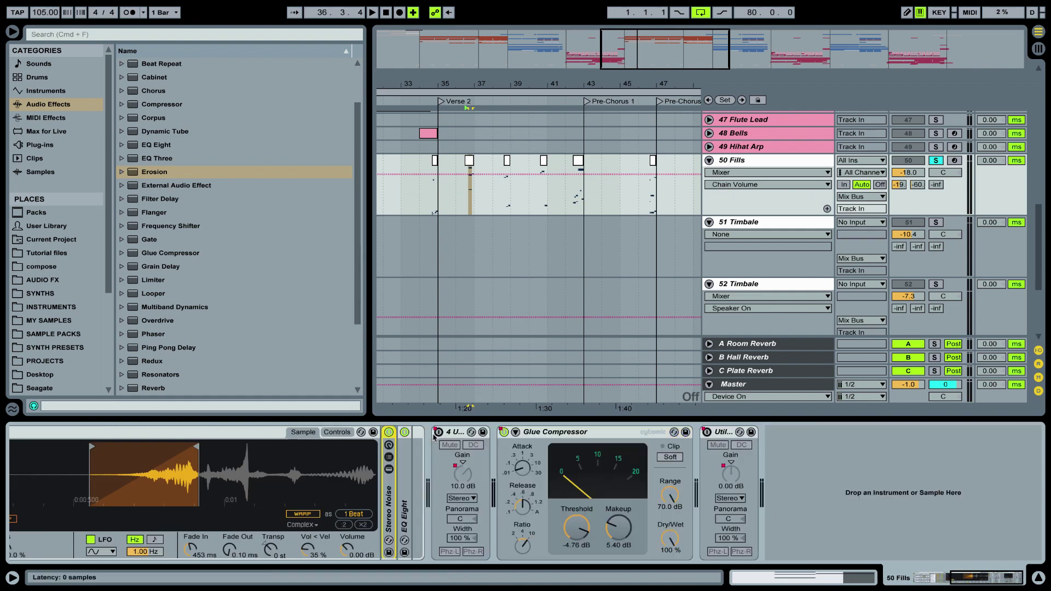
- Unsolo the Fills track and play the full arrangement from 47.1.1 at Pre-Chorus 2
scroll(397, 492, left, 10)
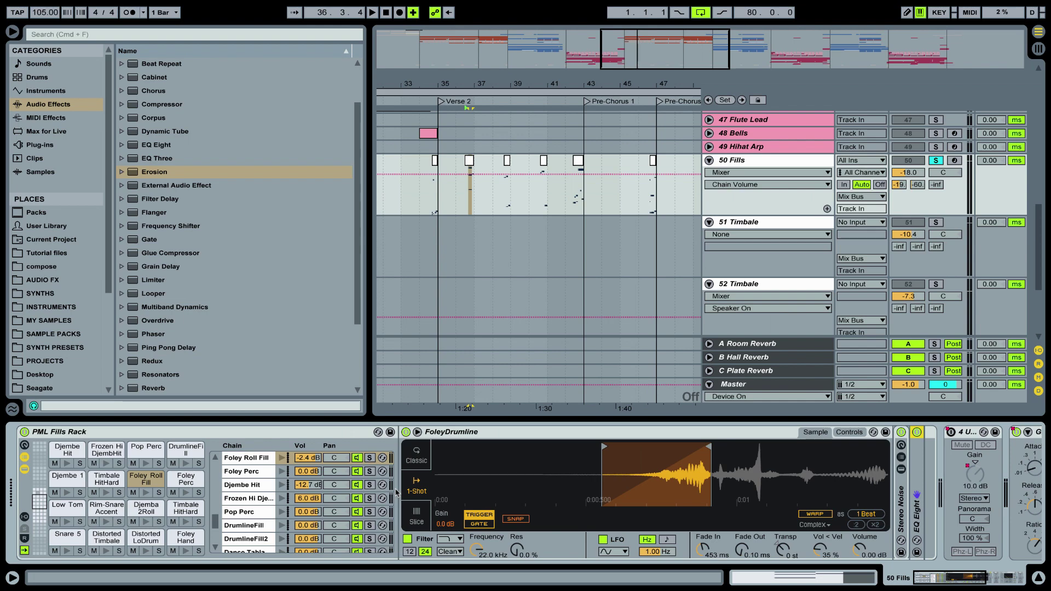
key(space)
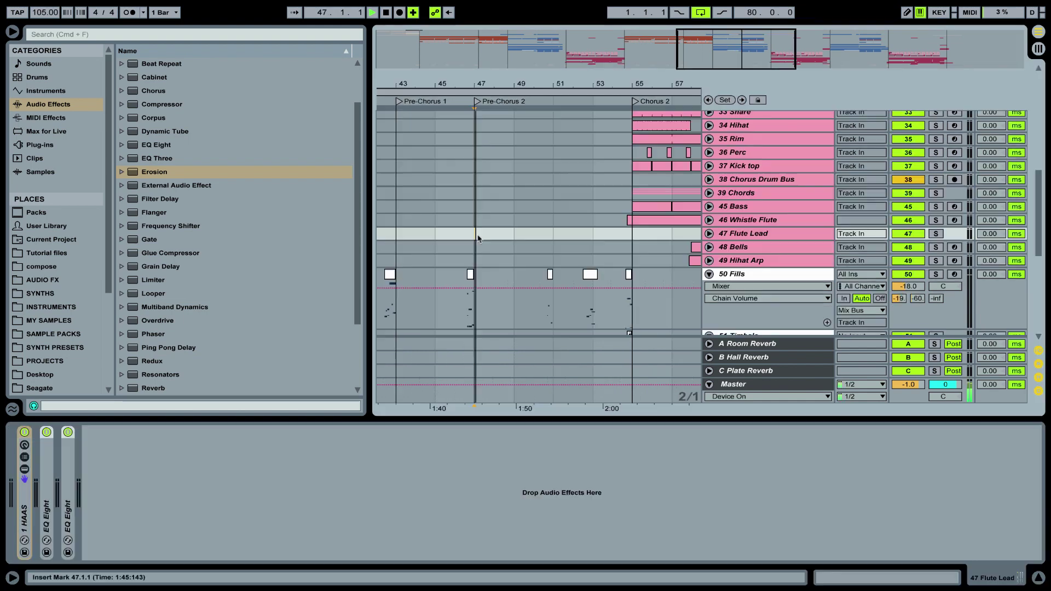
- Expand the Mallet group and its Mallet Low Note track, and view the MIDI notes and instrument behind its Pre-Chorus 2 clip
scroll(553, 249, down, 5)
scroll(552, 250, up, 15)
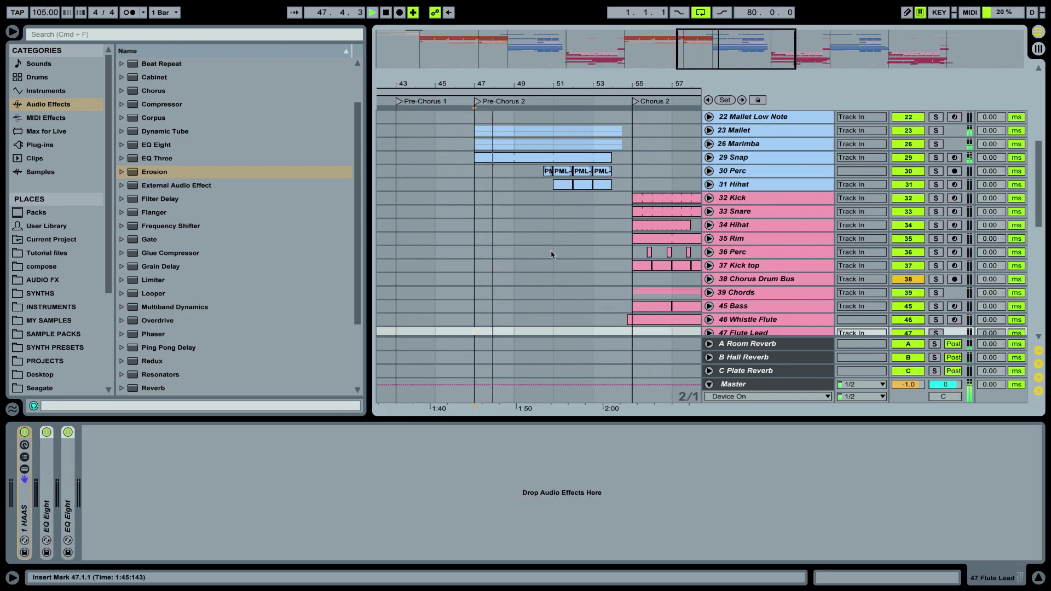
scroll(710, 300, down, 3)
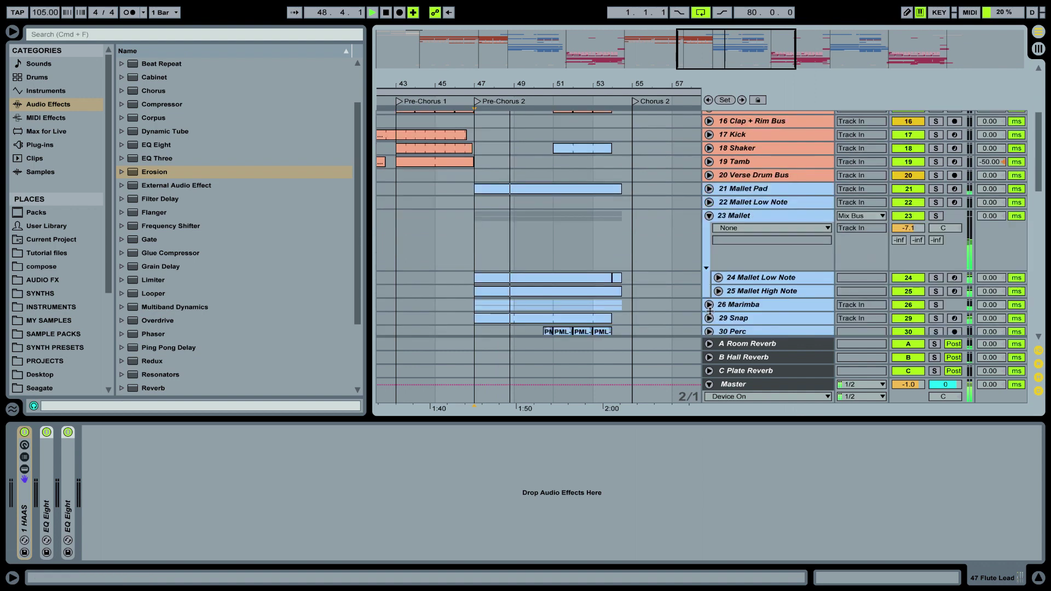
click(718, 275)
double_click(589, 253)
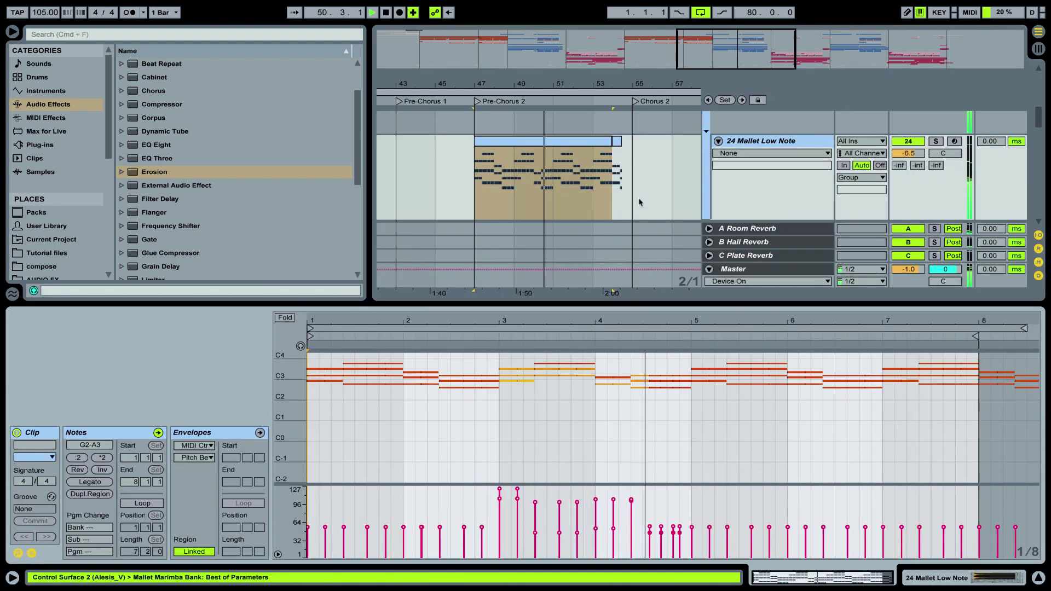
key(shift+Tab)
- Look over the Chorus 2 tracks during playback, expanding the Chords group to show its layers and folding it again
scroll(636, 195, down, 3)
drag(628, 84, 558, 60)
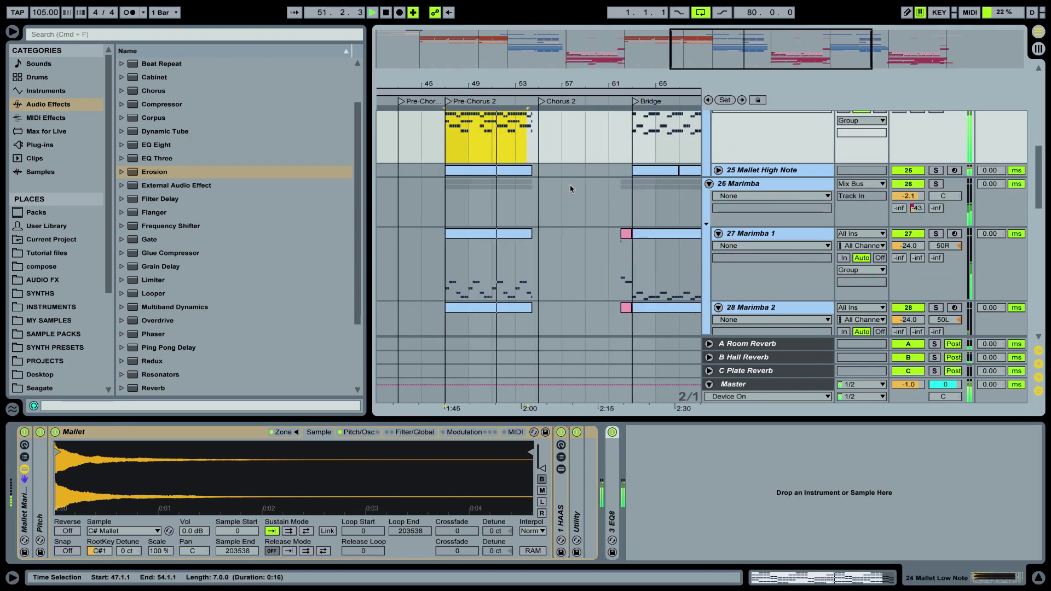
scroll(570, 188, down, 5)
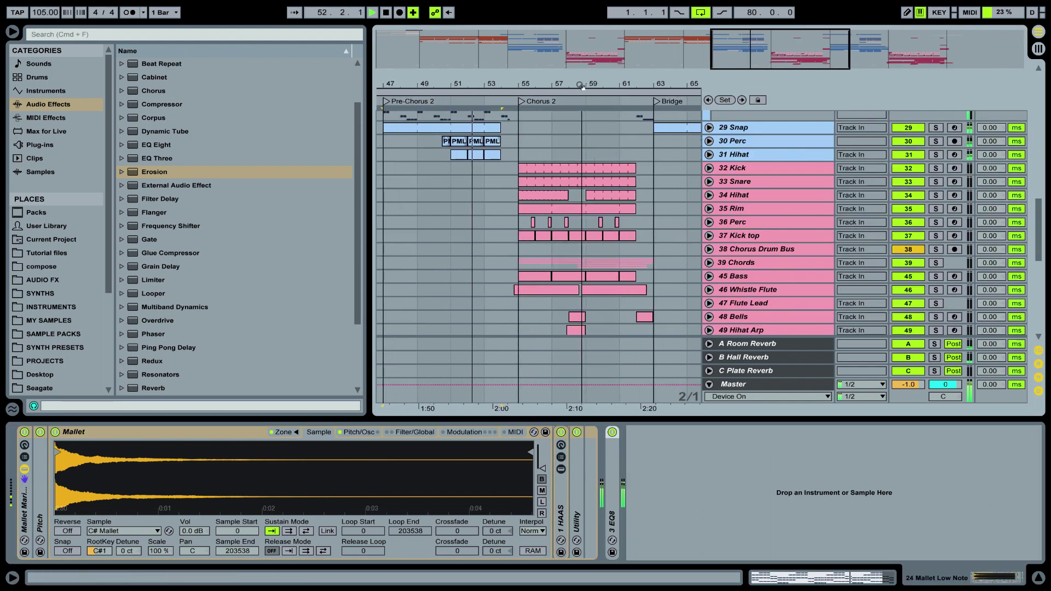
scroll(741, 207, down, 2)
click(710, 206)
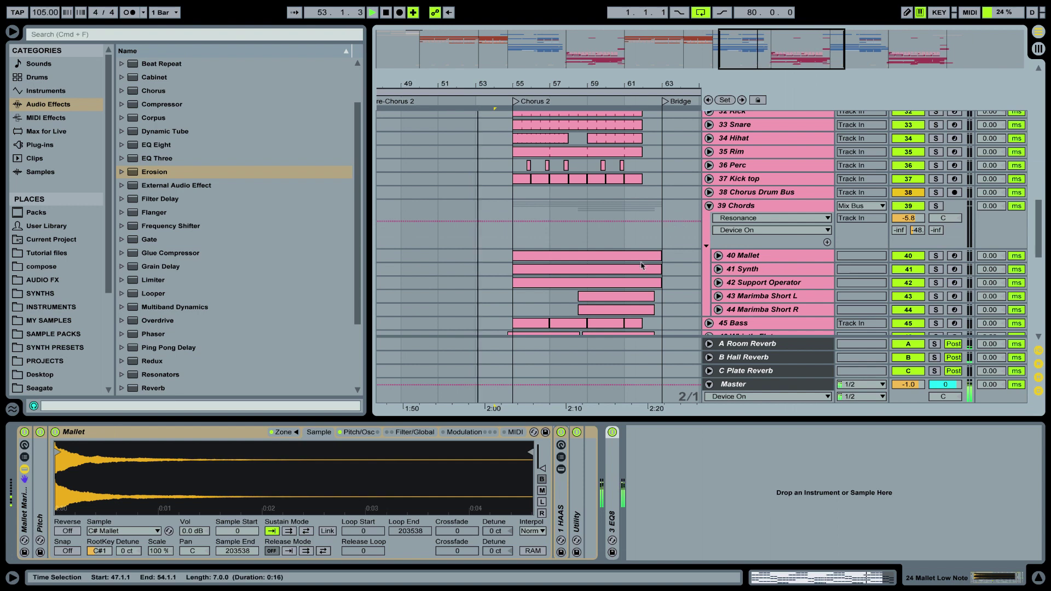
scroll(702, 205, down, 3)
scroll(709, 186, up, 2)
click(709, 178)
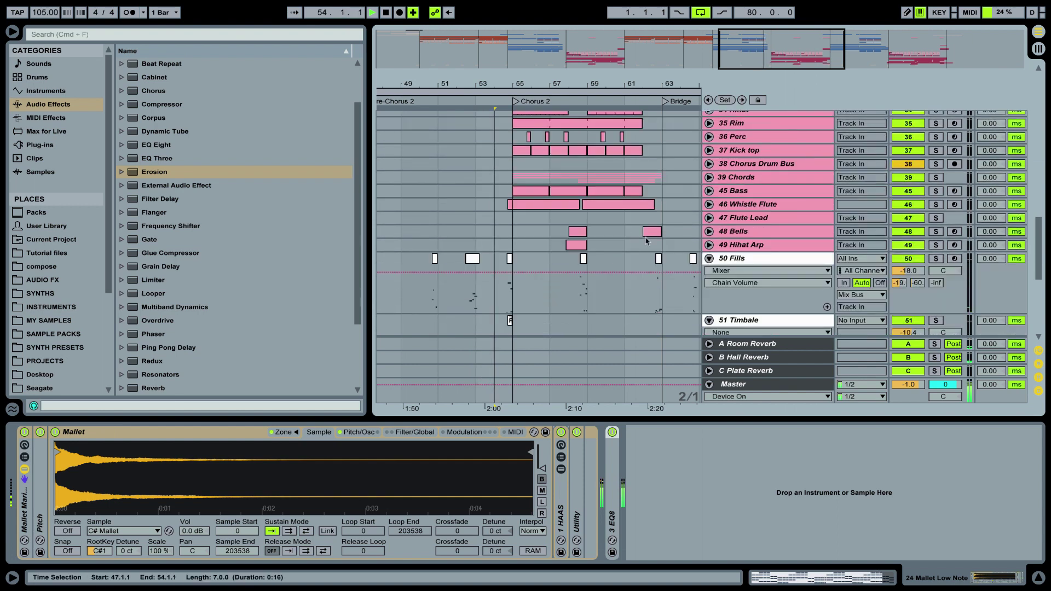
- Show the Whistle Flute track's instrument and effects, and inspect its sample waveform more closely
click(736, 205)
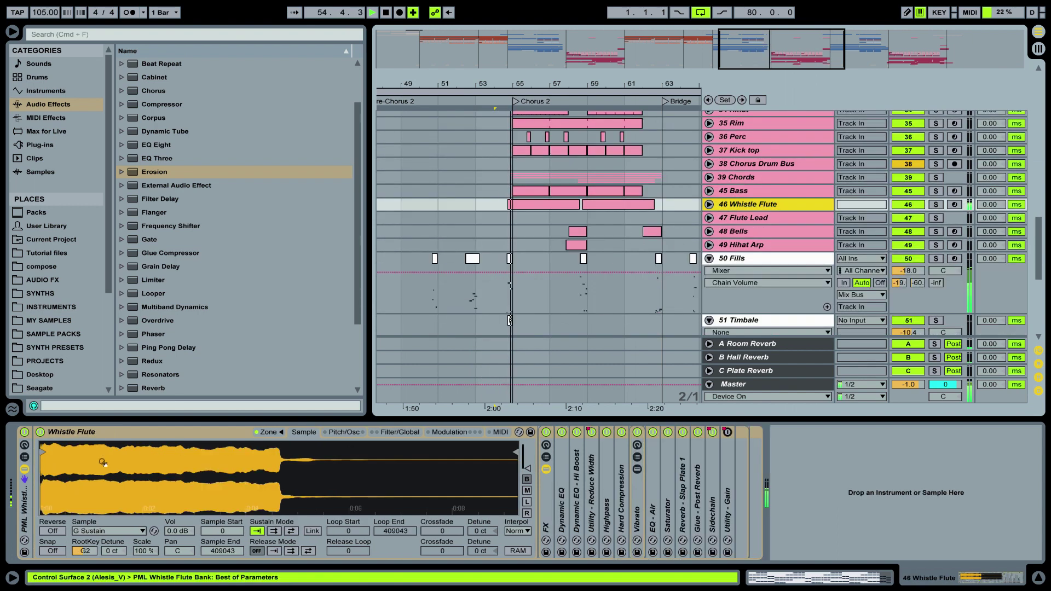
drag(103, 463, 432, 461)
key(shift+Tab)
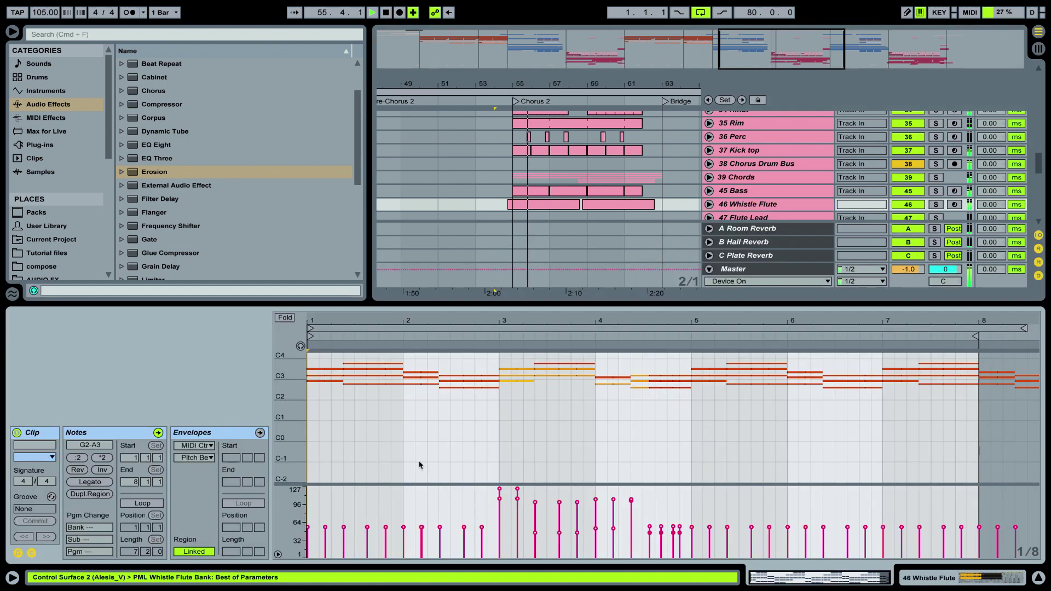
key(shift+Tab)
- Unfold the Whistle Flute track, examine the MIDI notes of its first Chorus 2 clip, and return to its devices
click(559, 205)
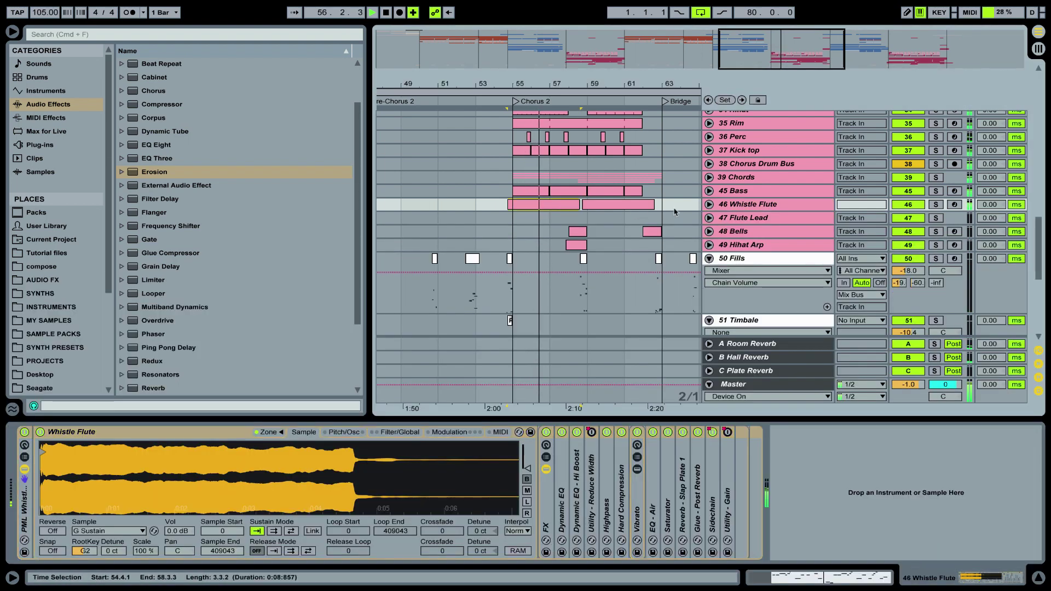
click(710, 205)
key(shift+Tab)
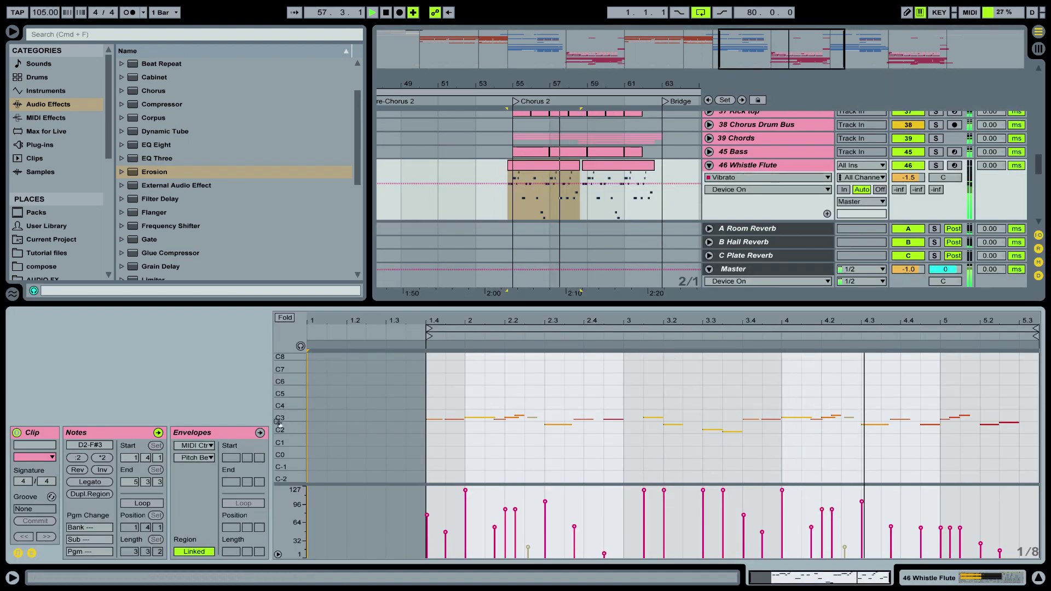
drag(278, 422, 280, 423)
key(shift+Tab)
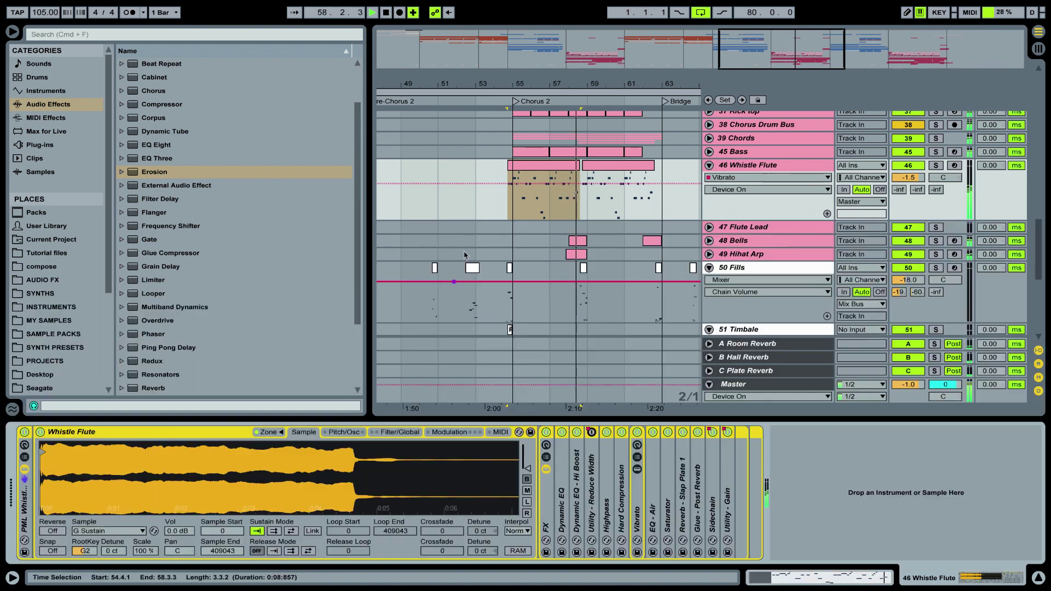
- Unfold the Noise track and examine its clips around the Bridge, along with the Marimba 1 and Marimba 2 parts leading into it
scroll(546, 251, up, 15)
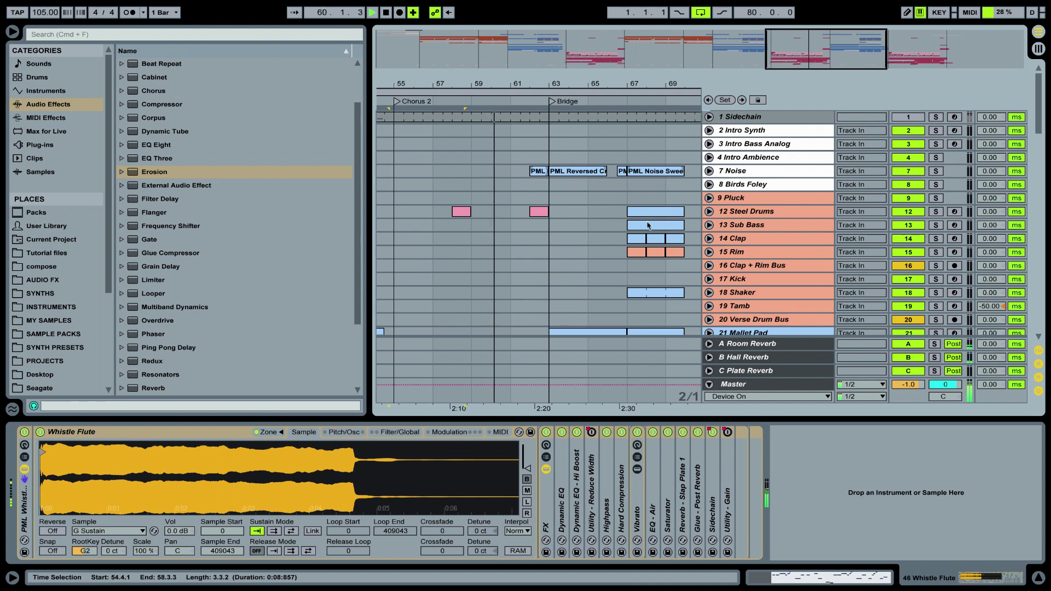
click(710, 172)
drag(520, 84, 518, 114)
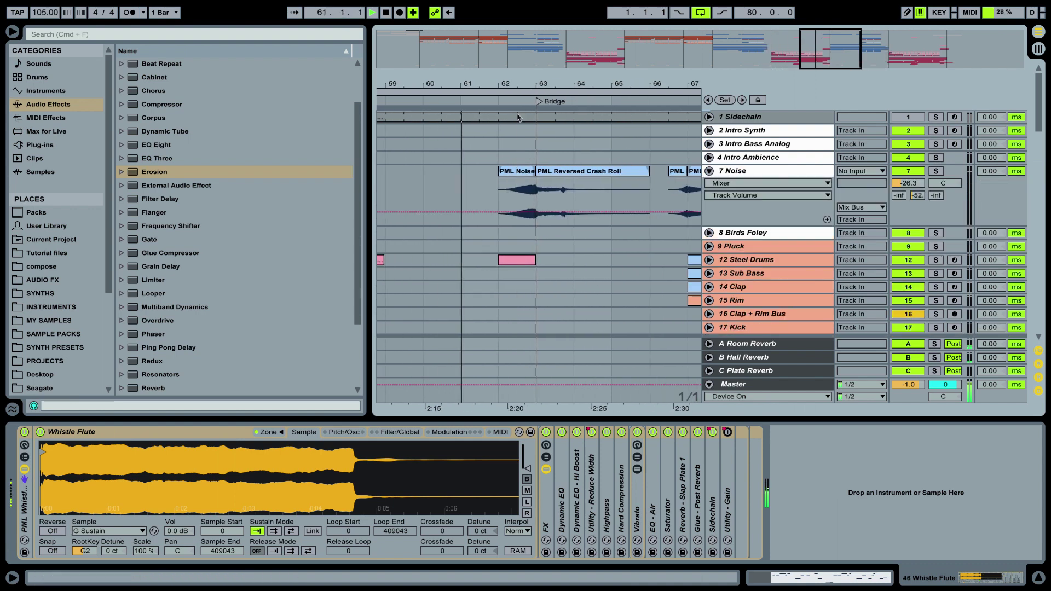
scroll(511, 238, down, 10)
scroll(510, 238, down, 6)
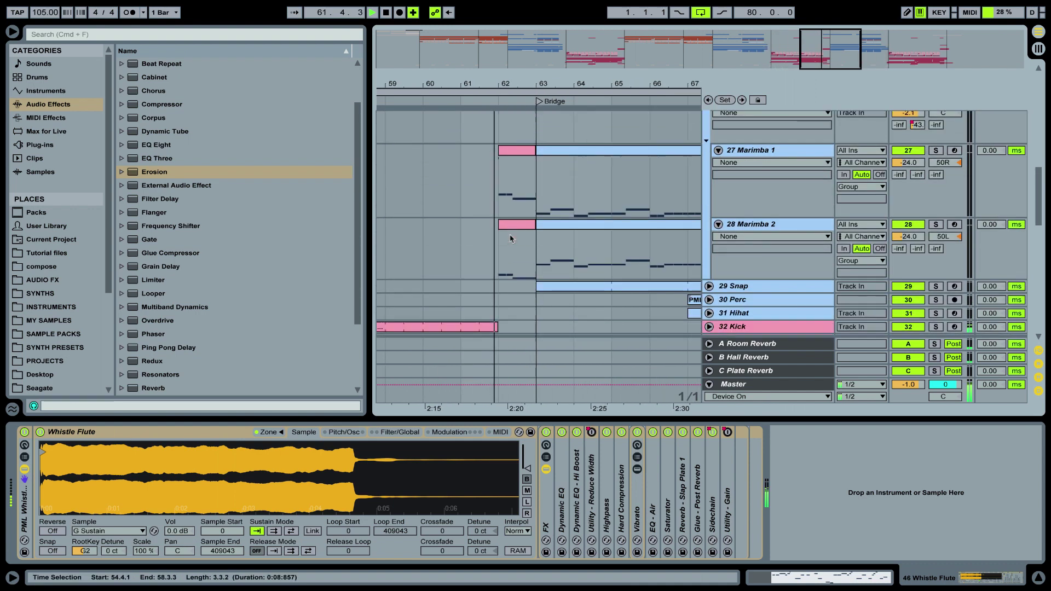